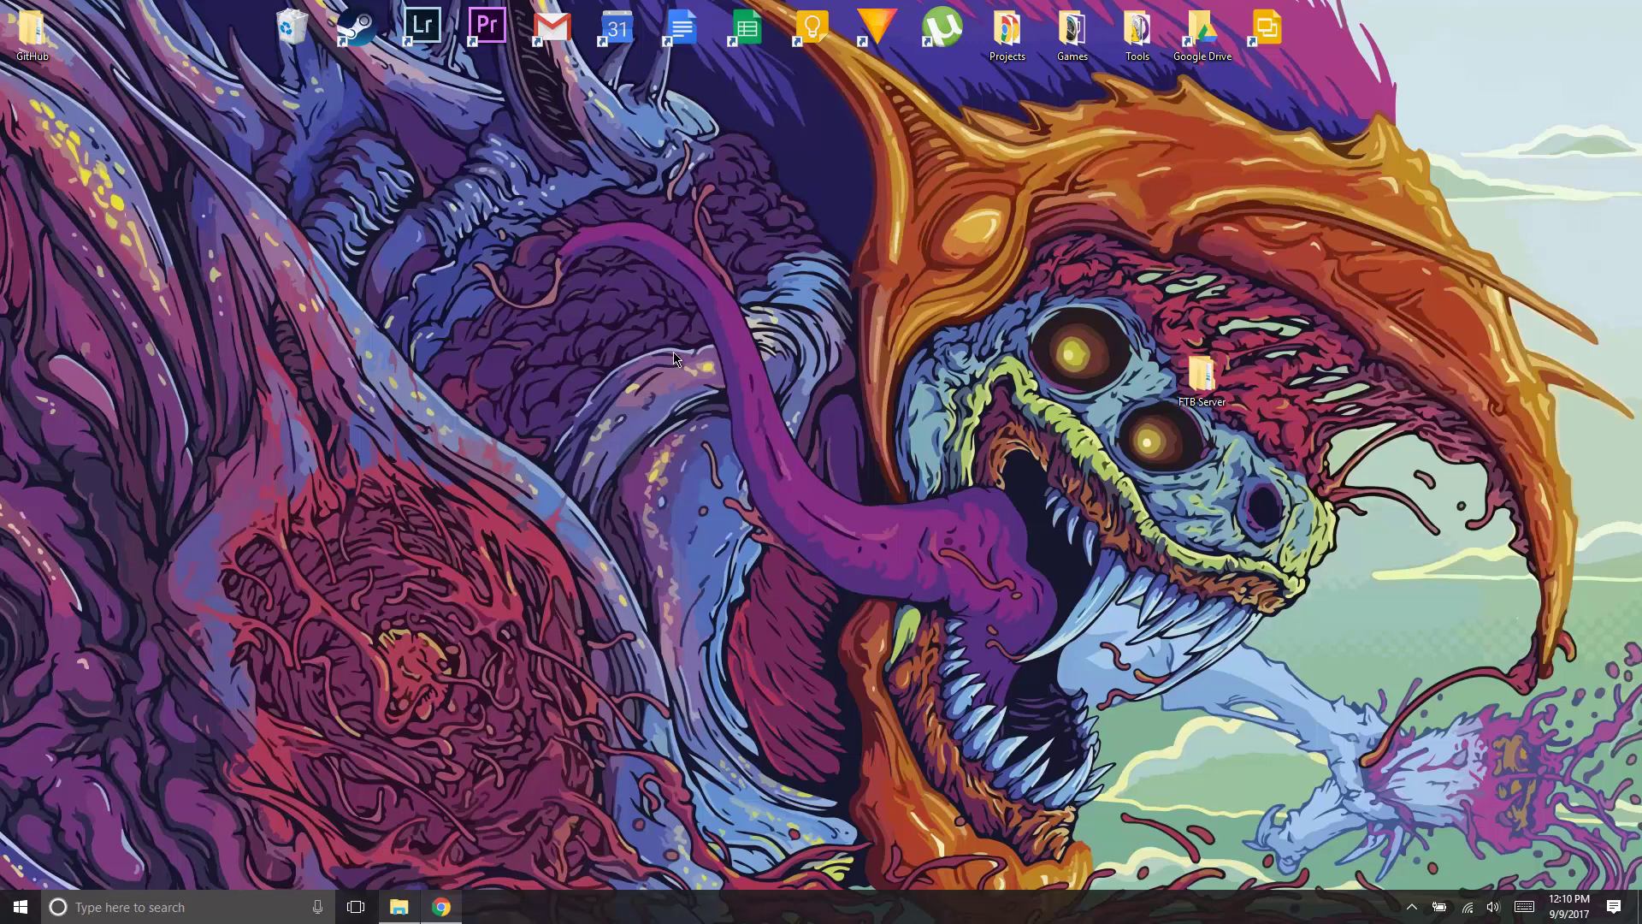
Switch to Chrome and look over the Feed The Beast home page.
click(441, 907)
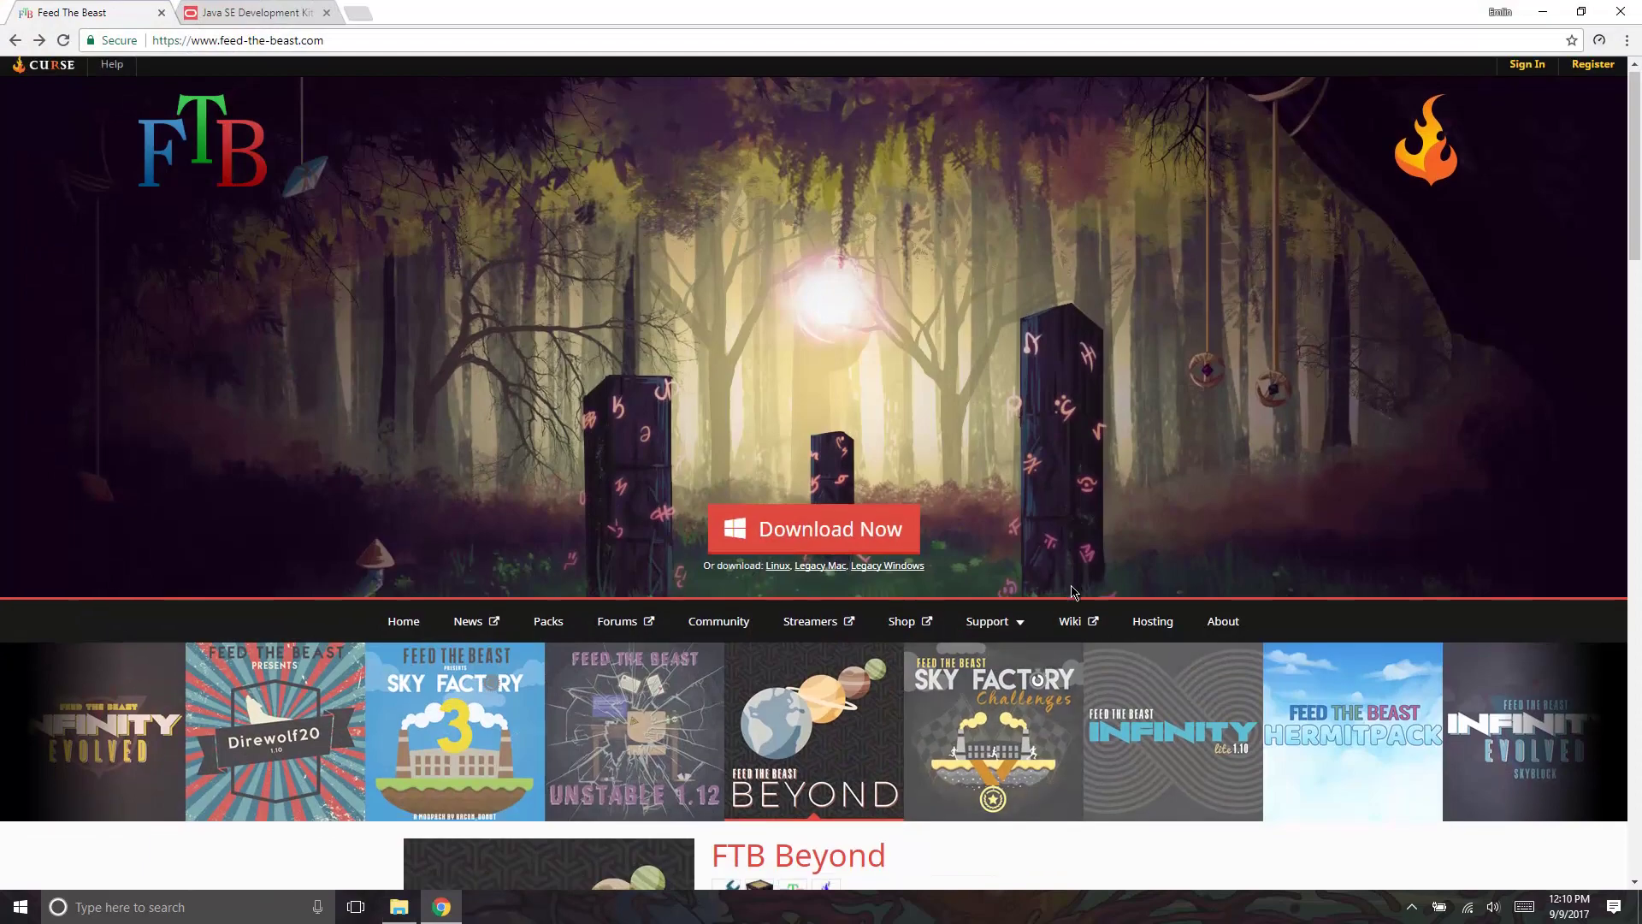
scroll(1070, 584, down, 15)
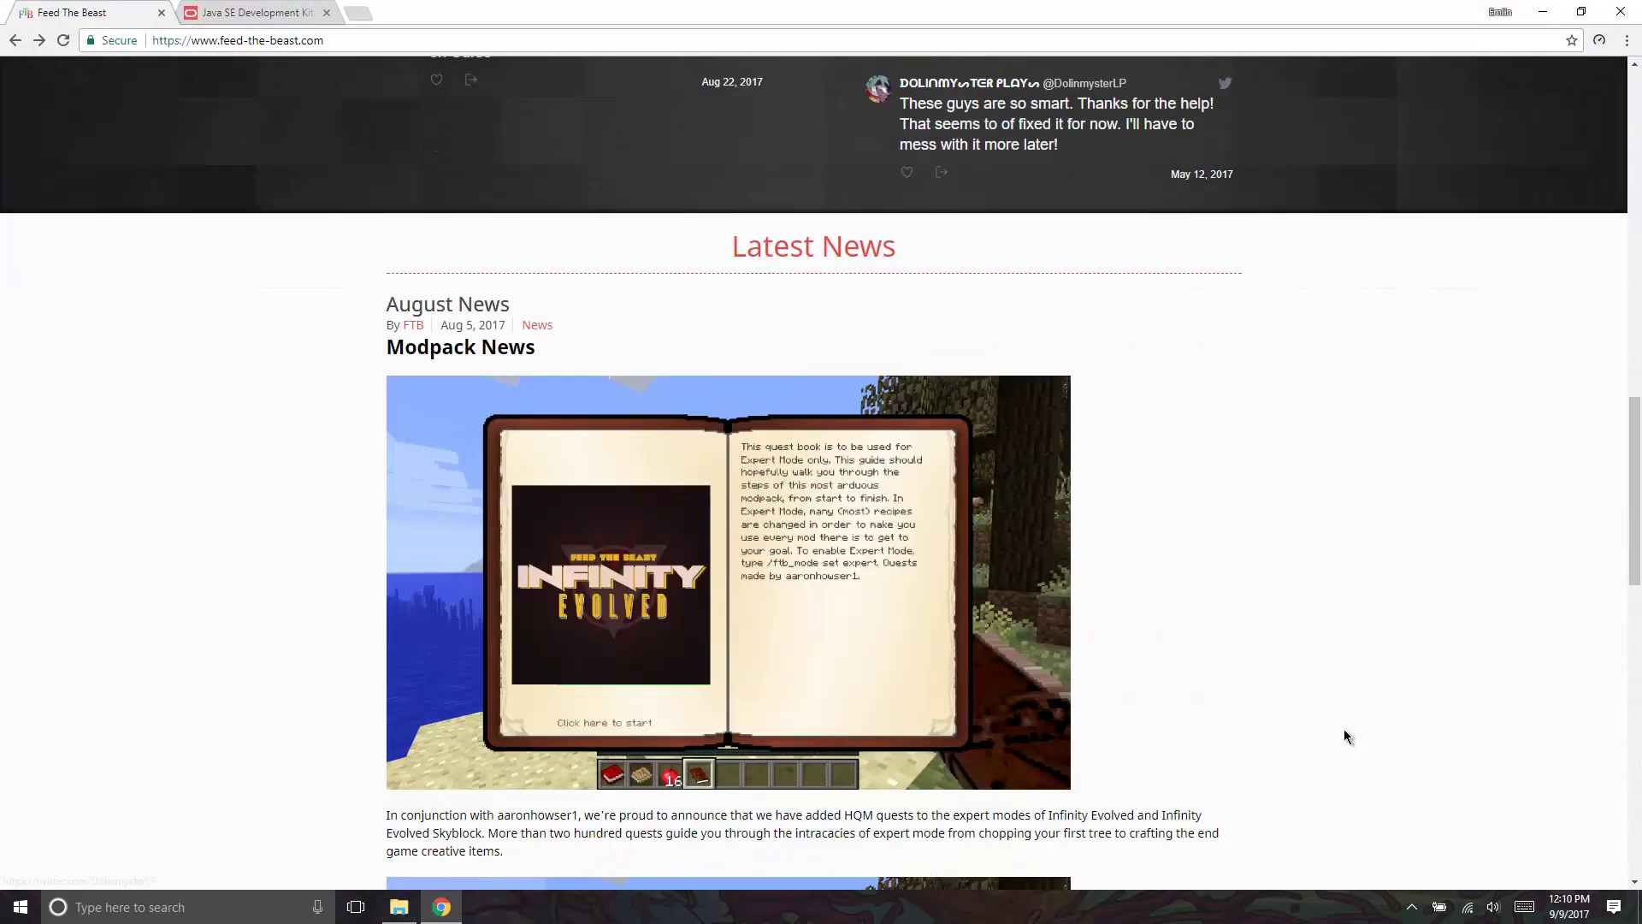
scroll(1343, 728, up, 15)
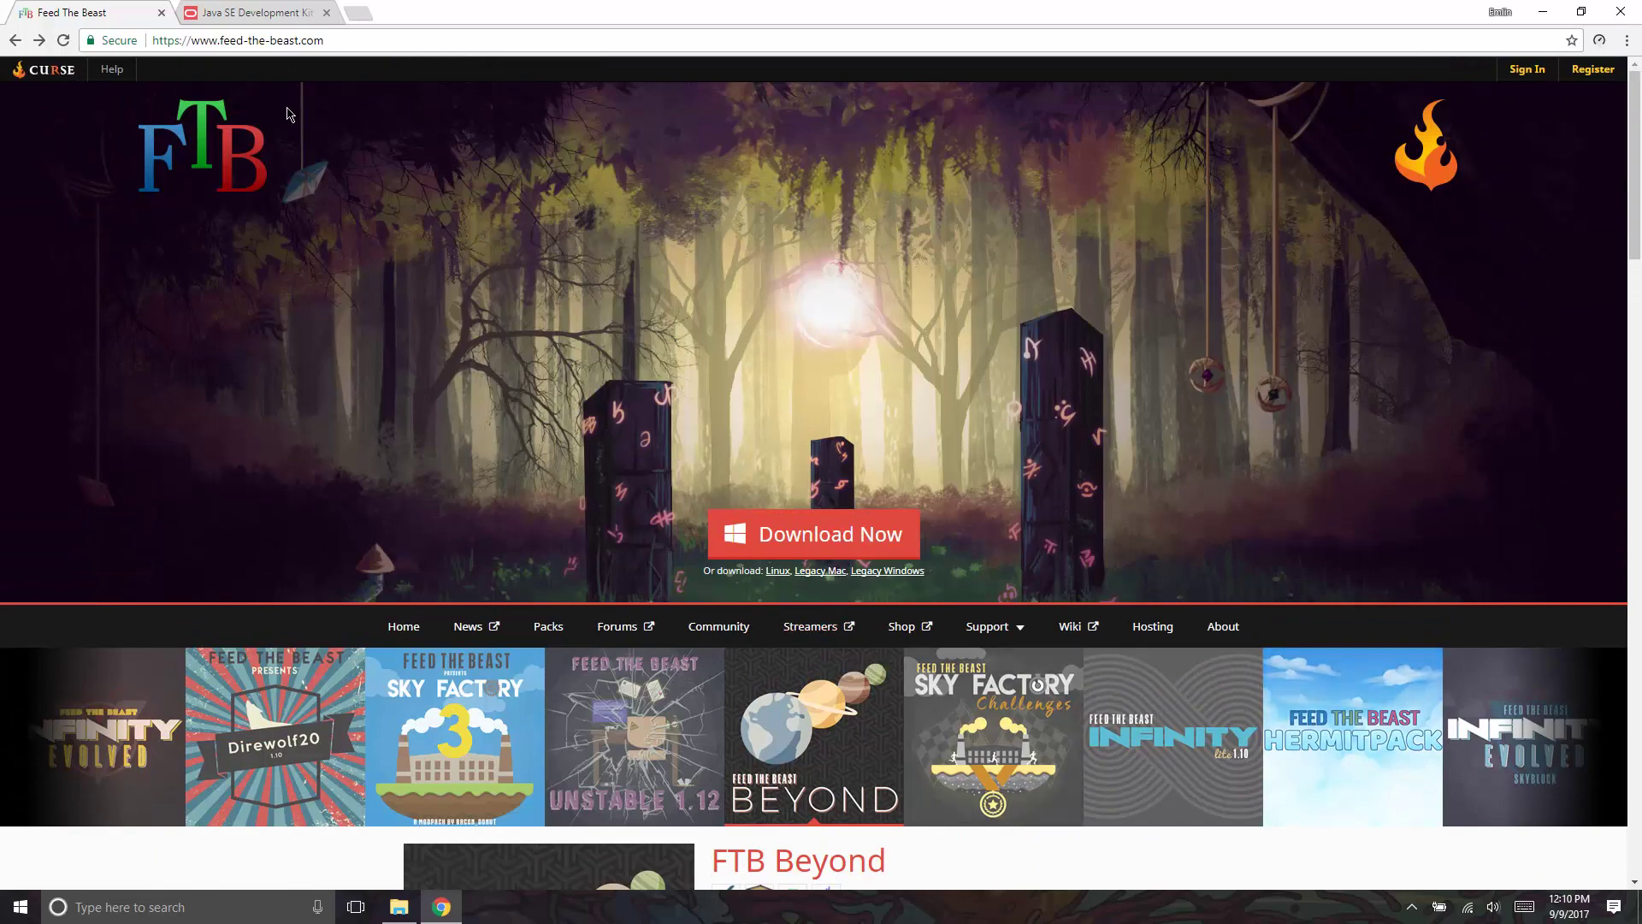
On Oracle's download page, accept the Java SE Development Kit 8u144 license, download jdk-8u144-windows-x64.exe and keep the file.
click(261, 15)
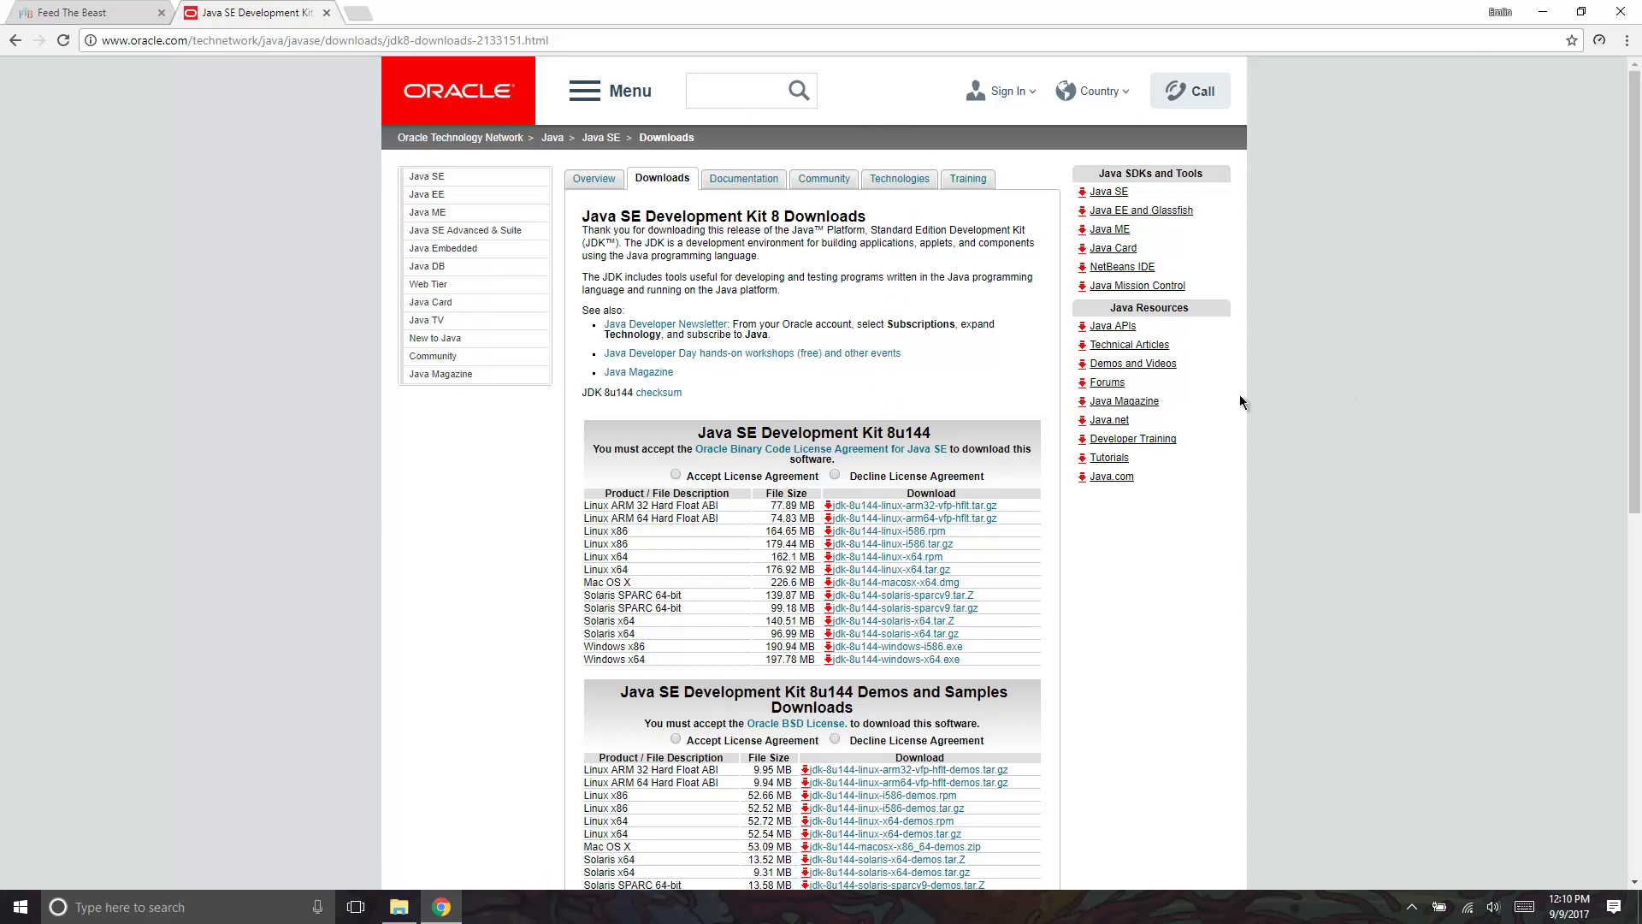
scroll(1368, 348, down, 1)
scroll(1360, 342, up, 1)
click(237, 41)
click(243, 402)
scroll(642, 272, down, 1)
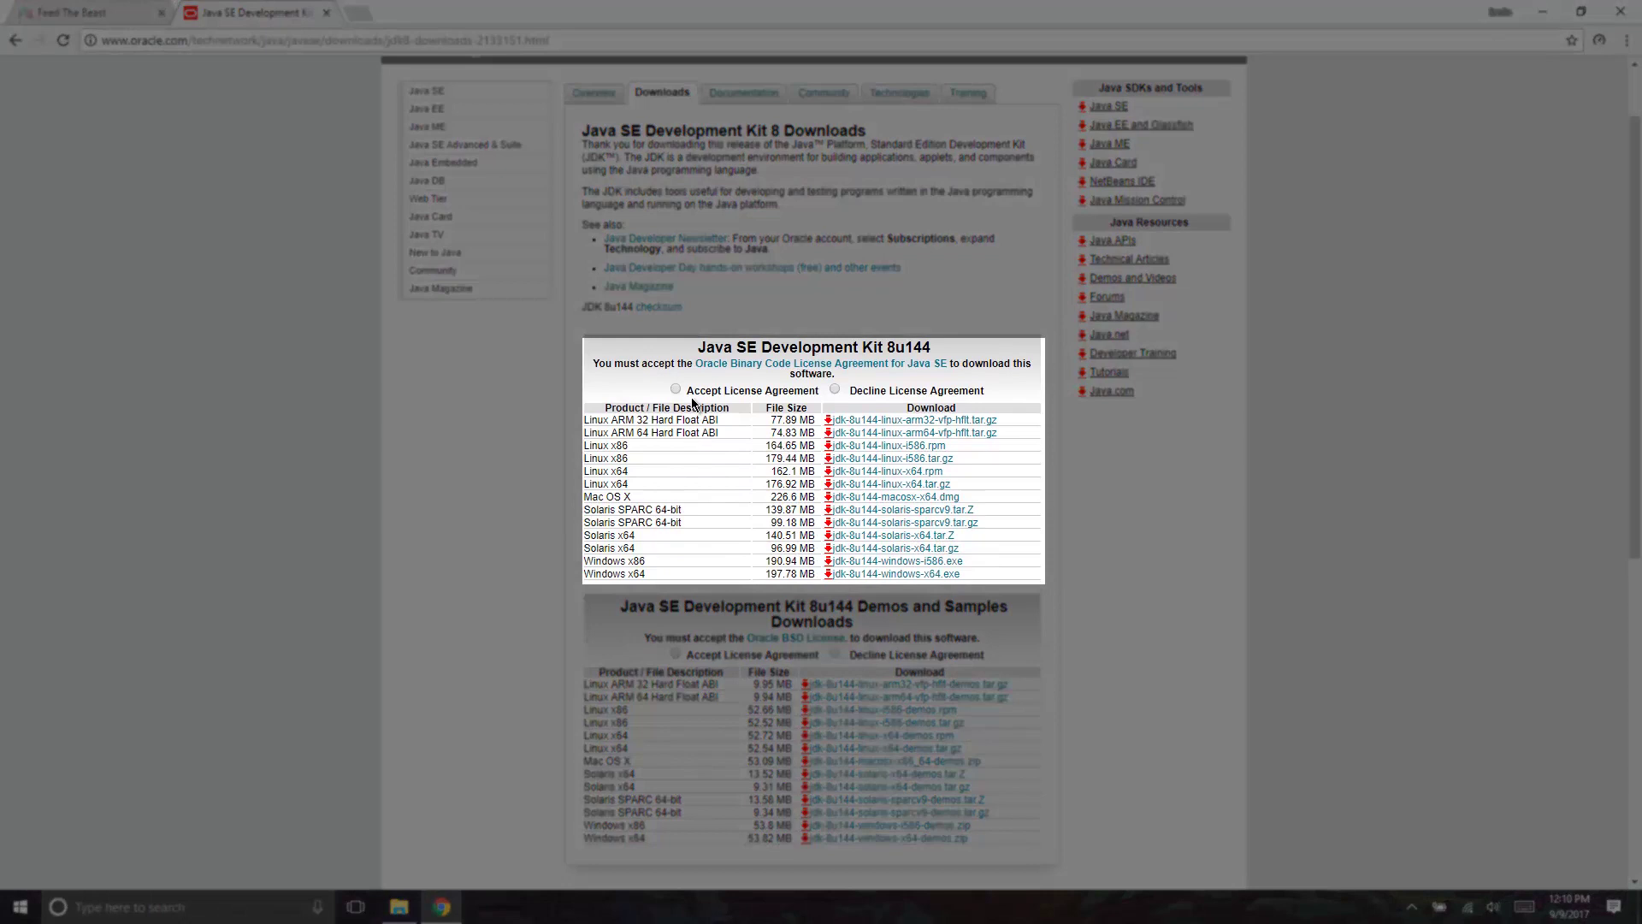
click(676, 389)
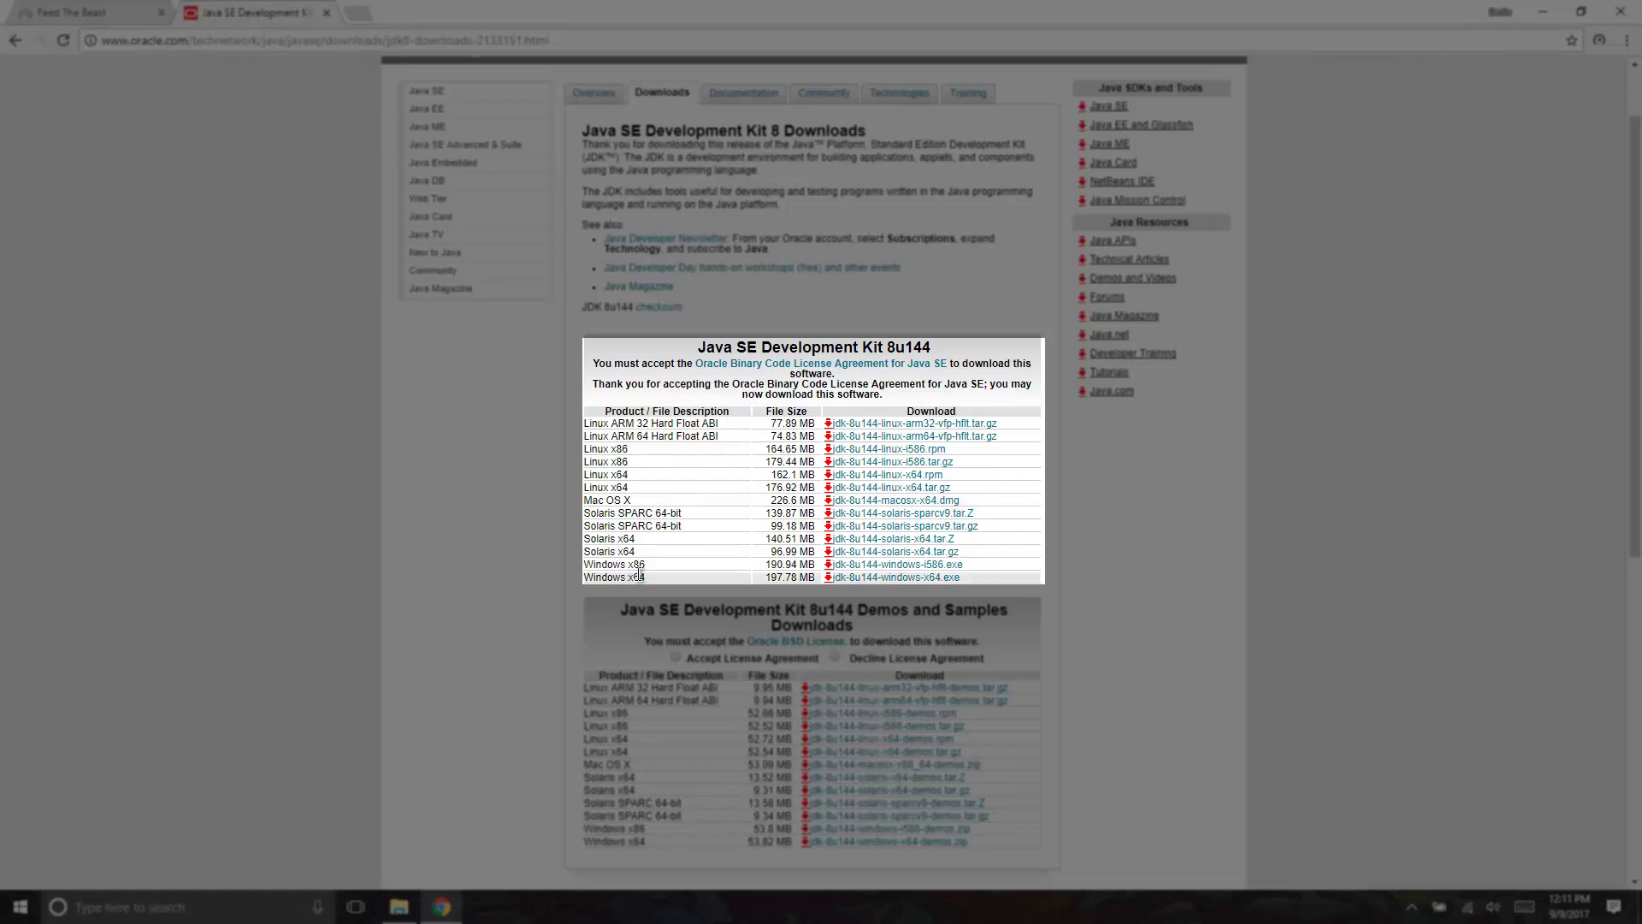
mouse_move(665, 557)
mouse_down()
mouse_move(581, 578)
mouse_move(686, 581)
mouse_up()
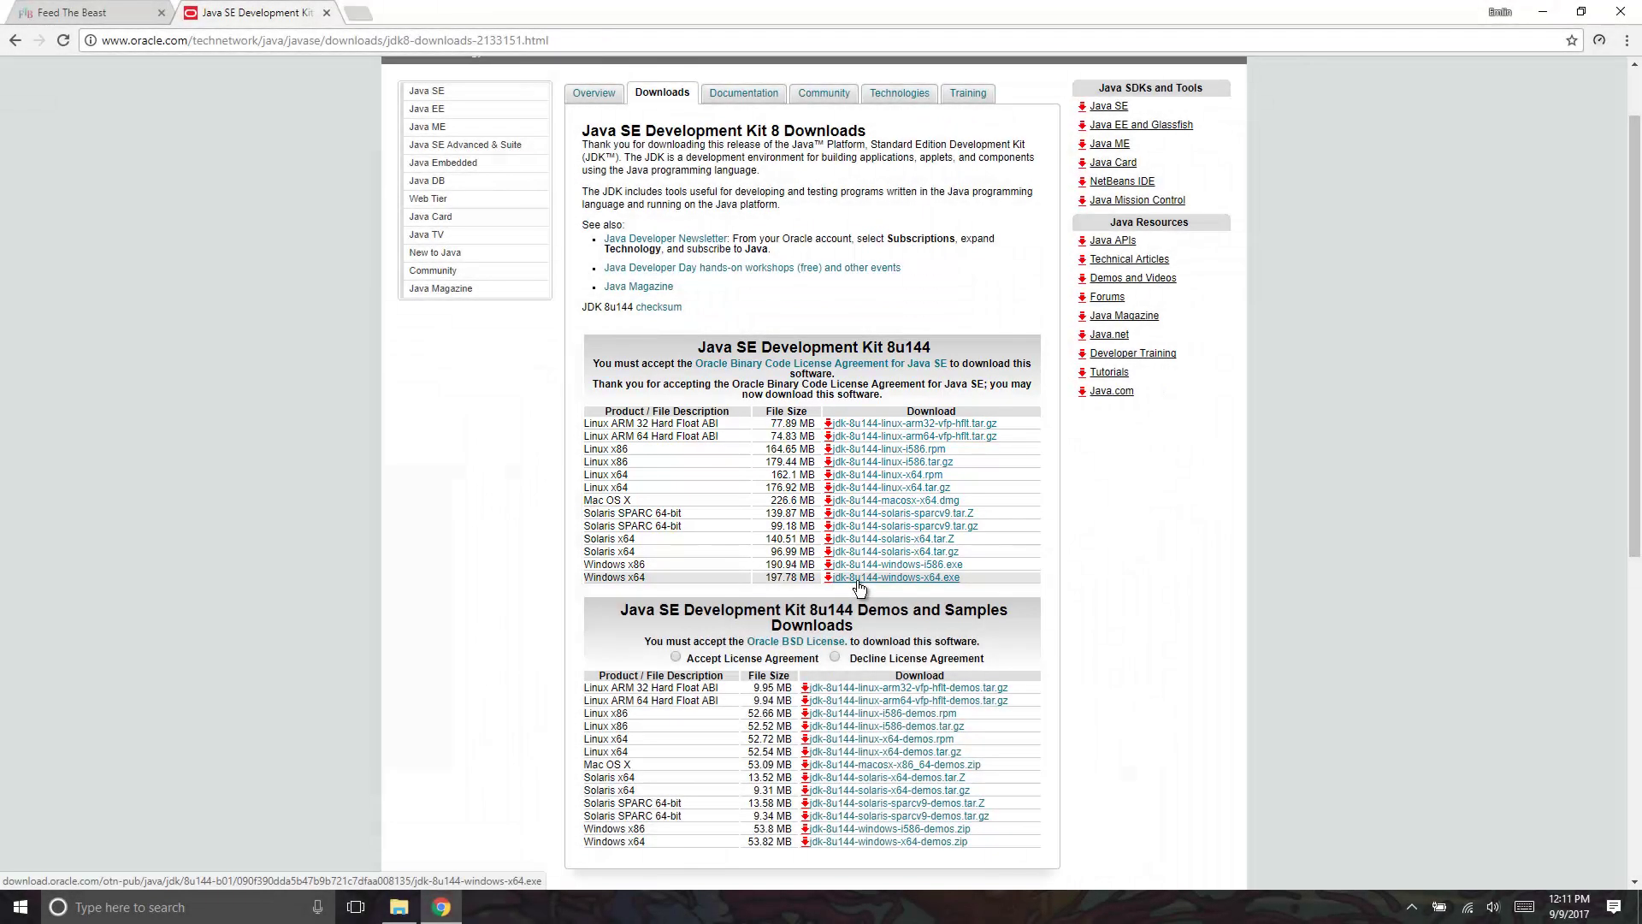
click(857, 580)
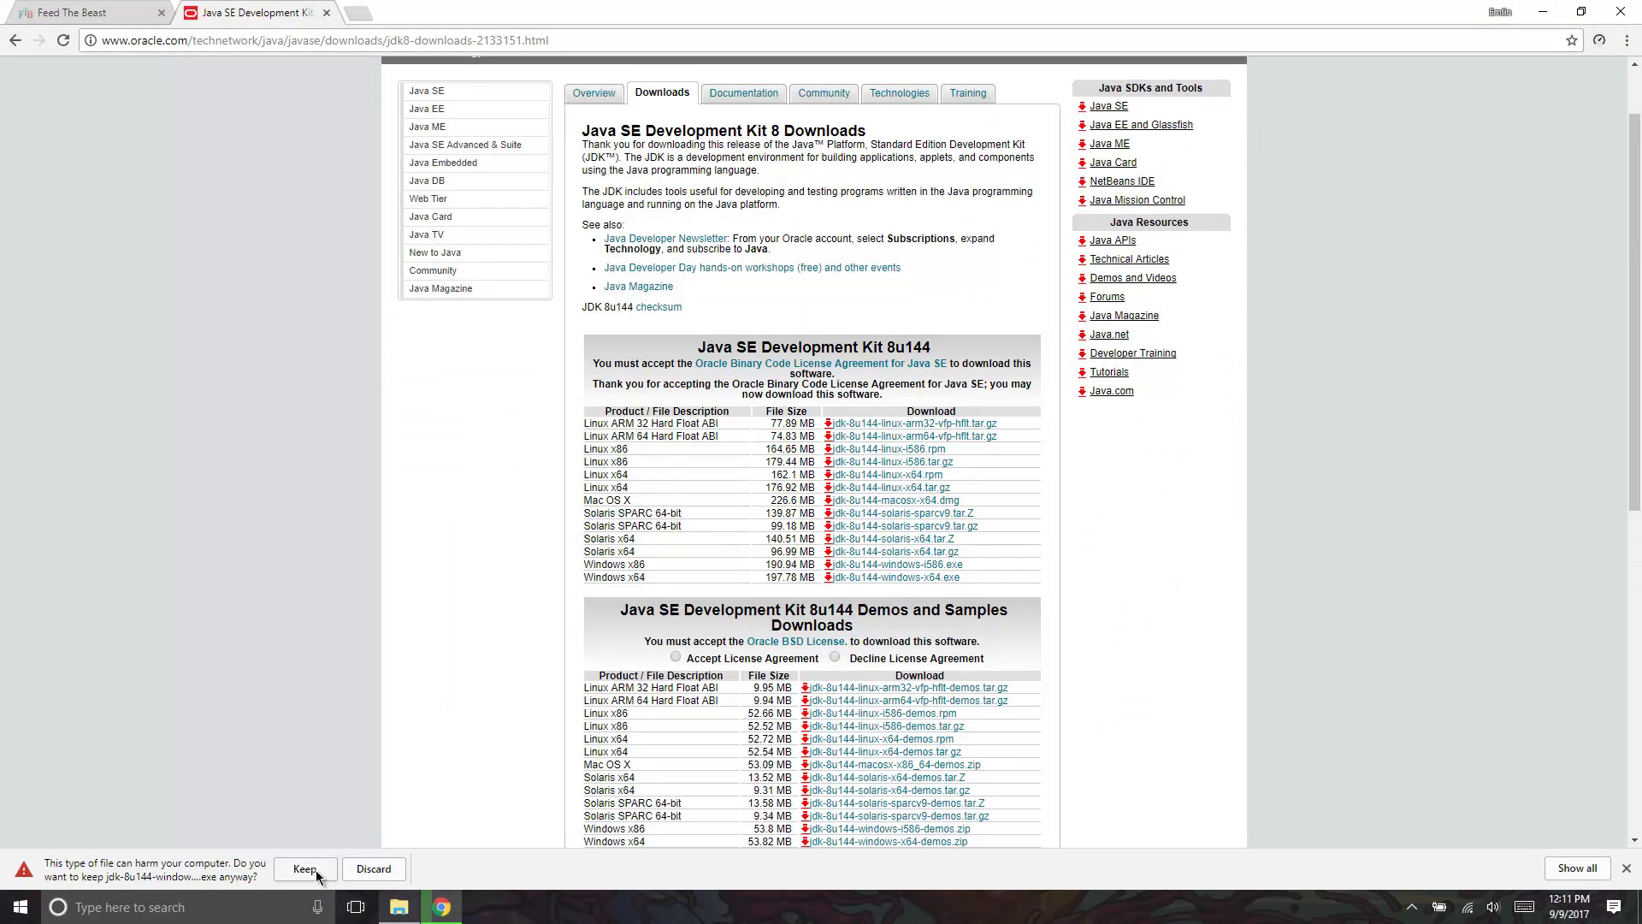
click(315, 870)
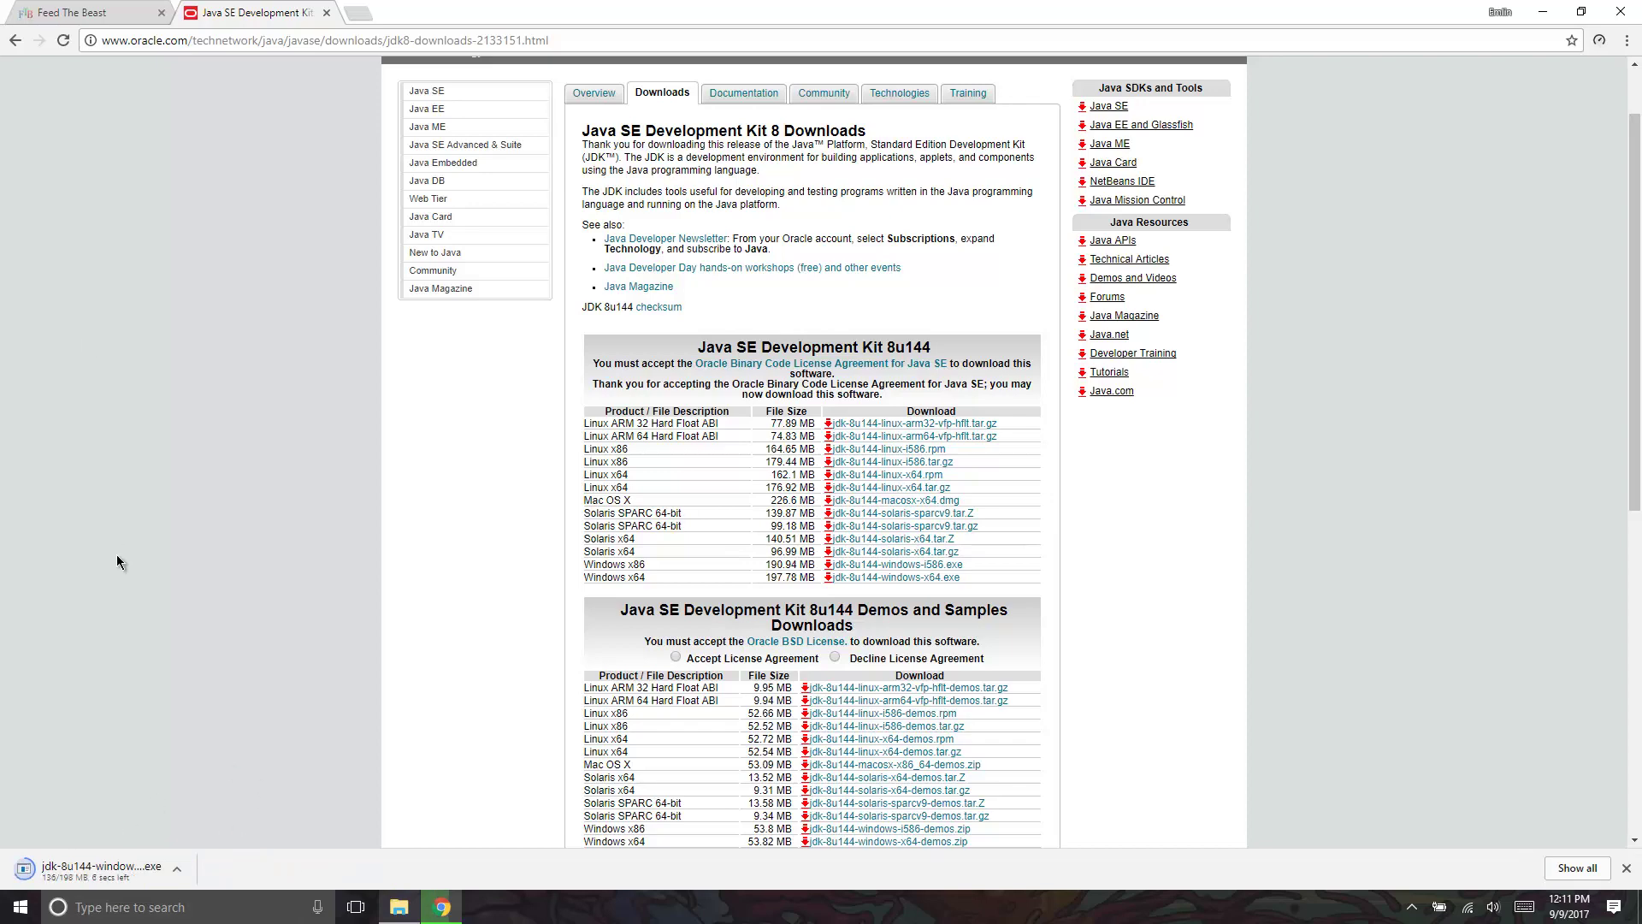
On the Feed The Beast site, open the FTB Infinity Evolved file page for FTBInfinity-3.0.1-1.7.10.zip and review its additional files.
click(82, 12)
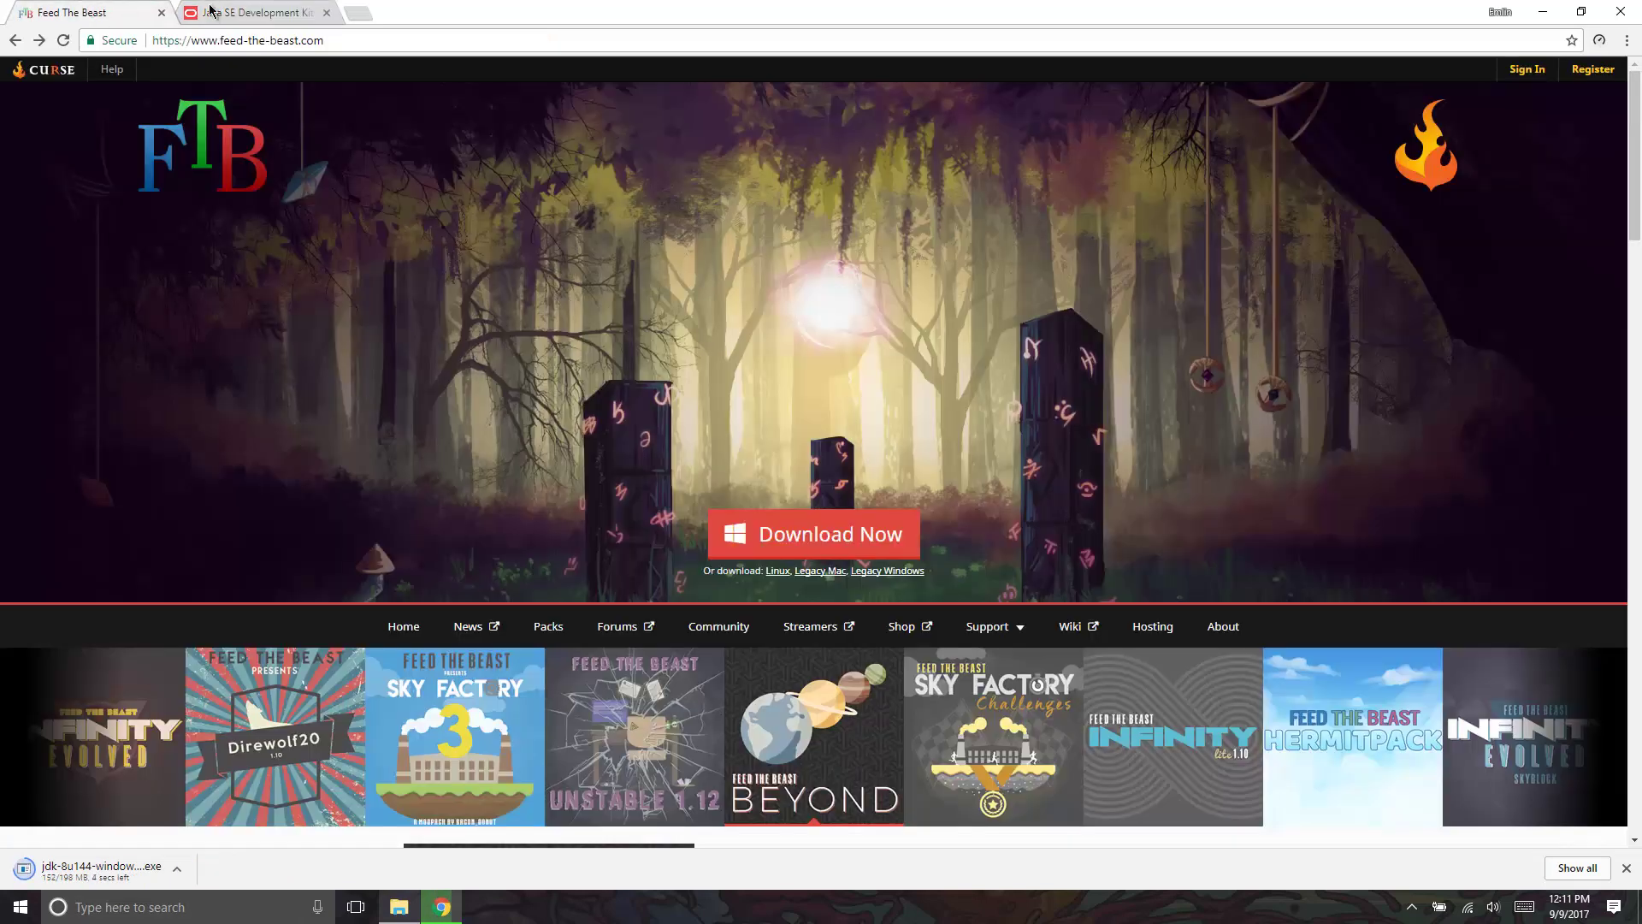
click(547, 628)
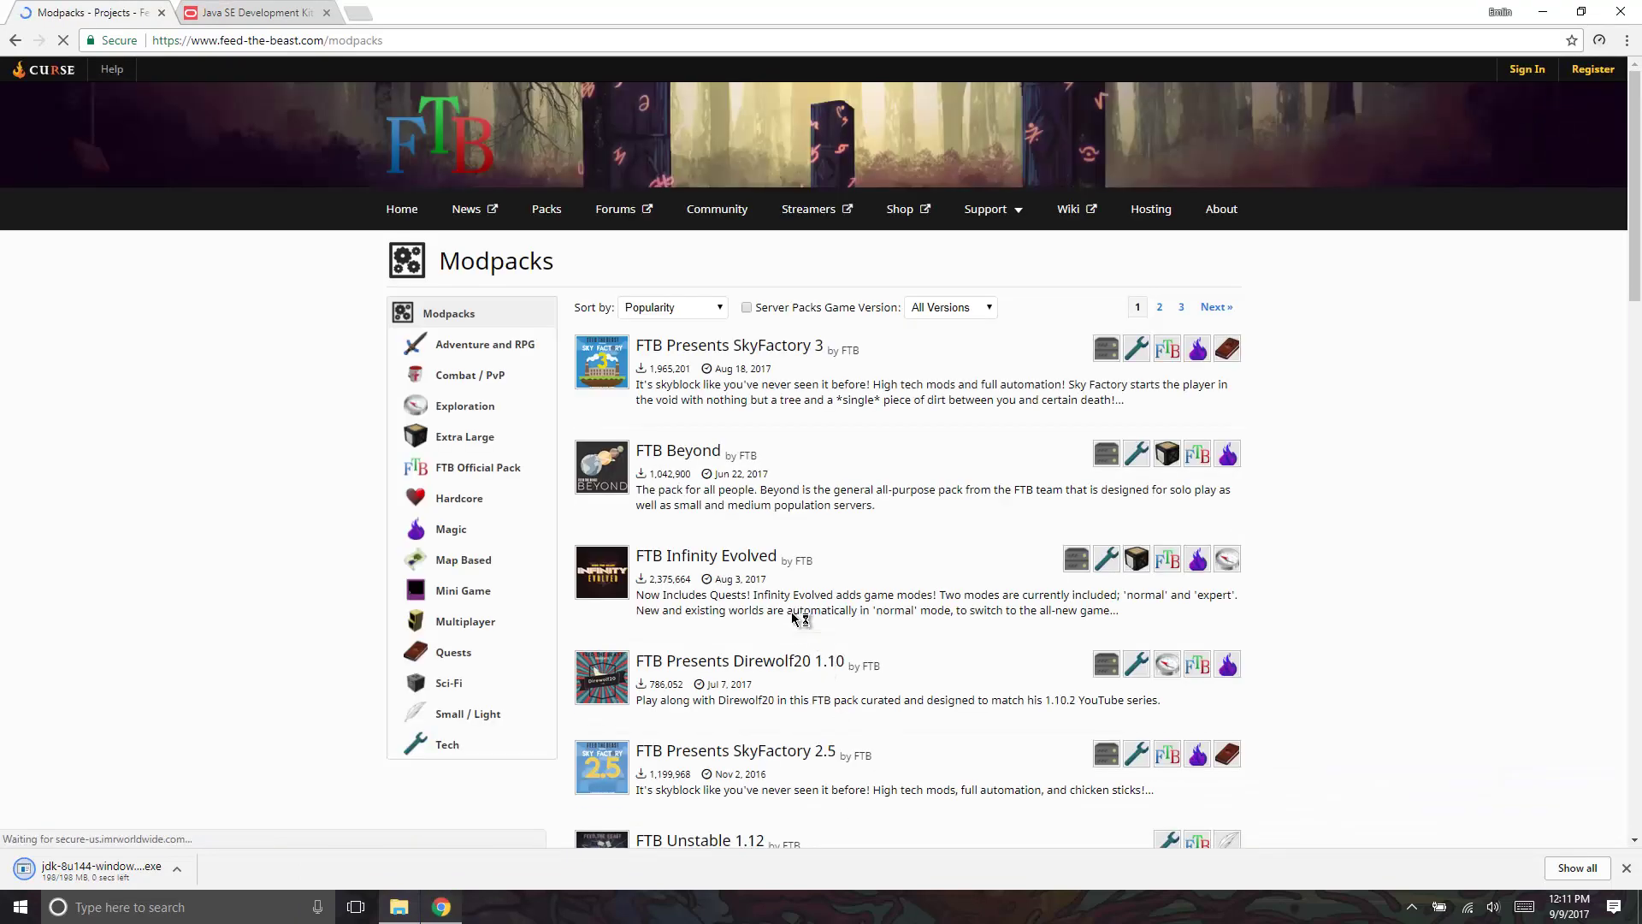
click(729, 561)
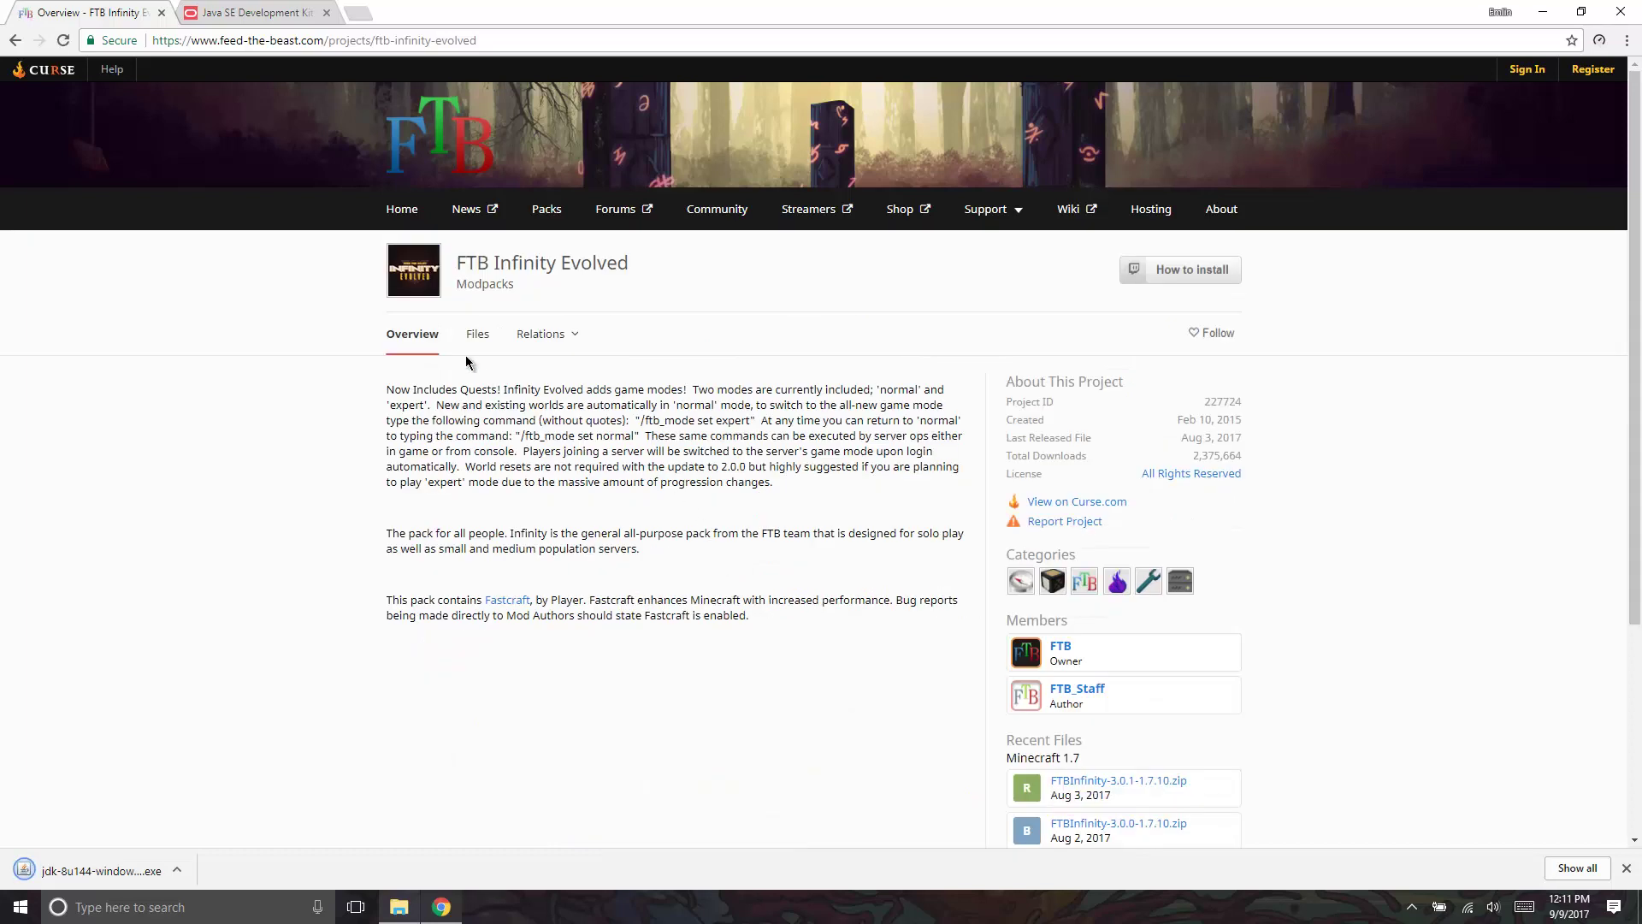
click(467, 351)
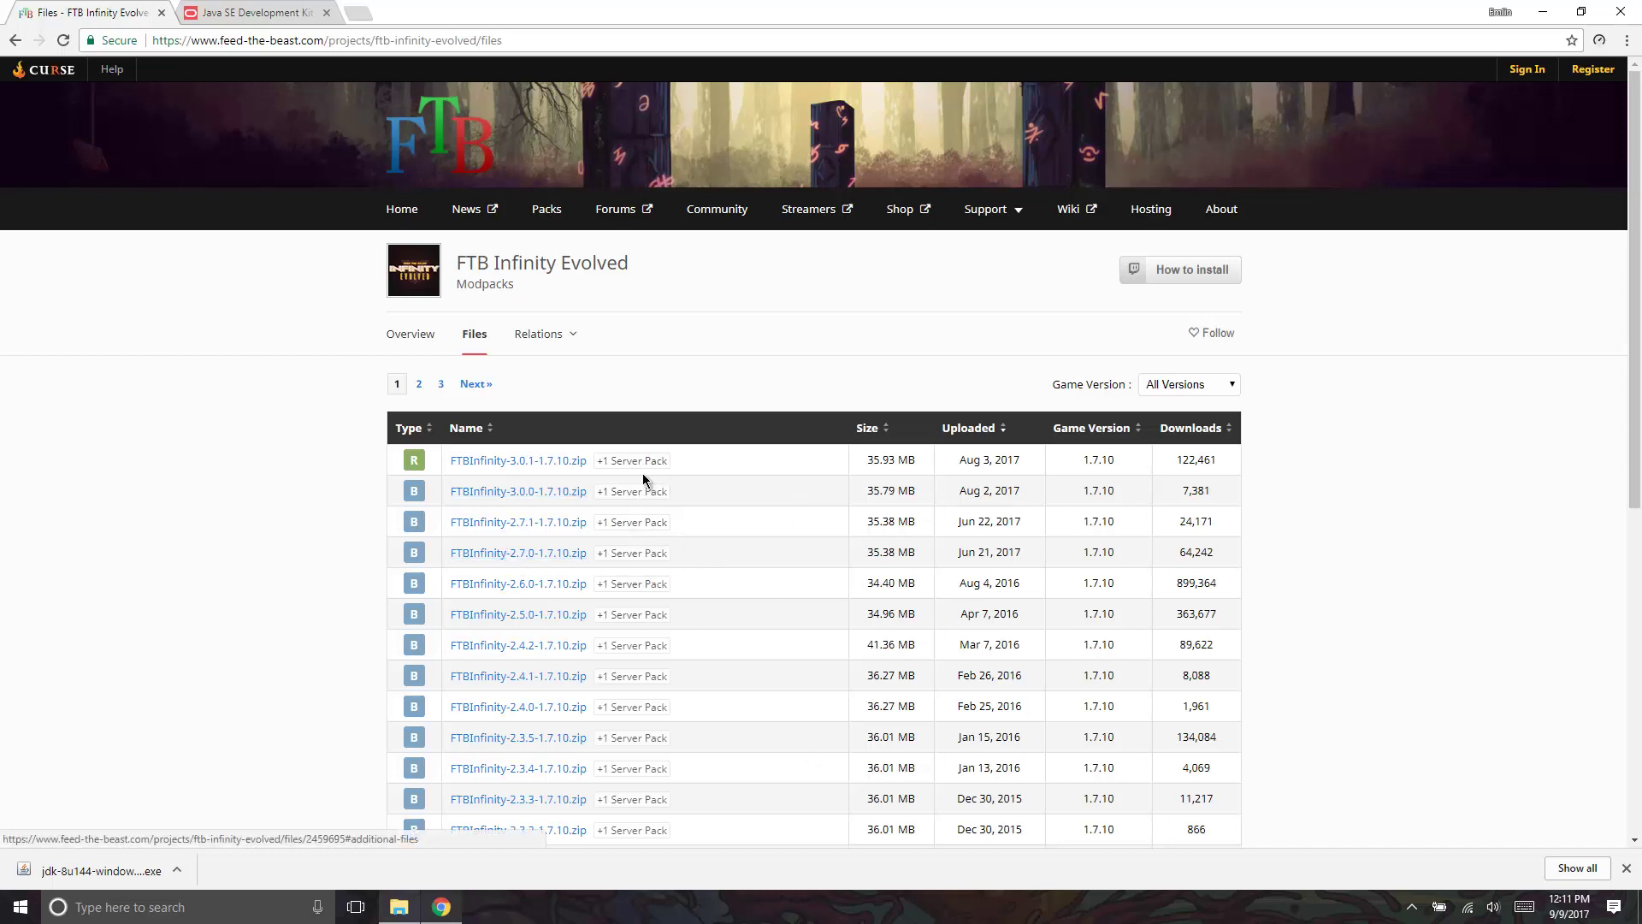
click(513, 469)
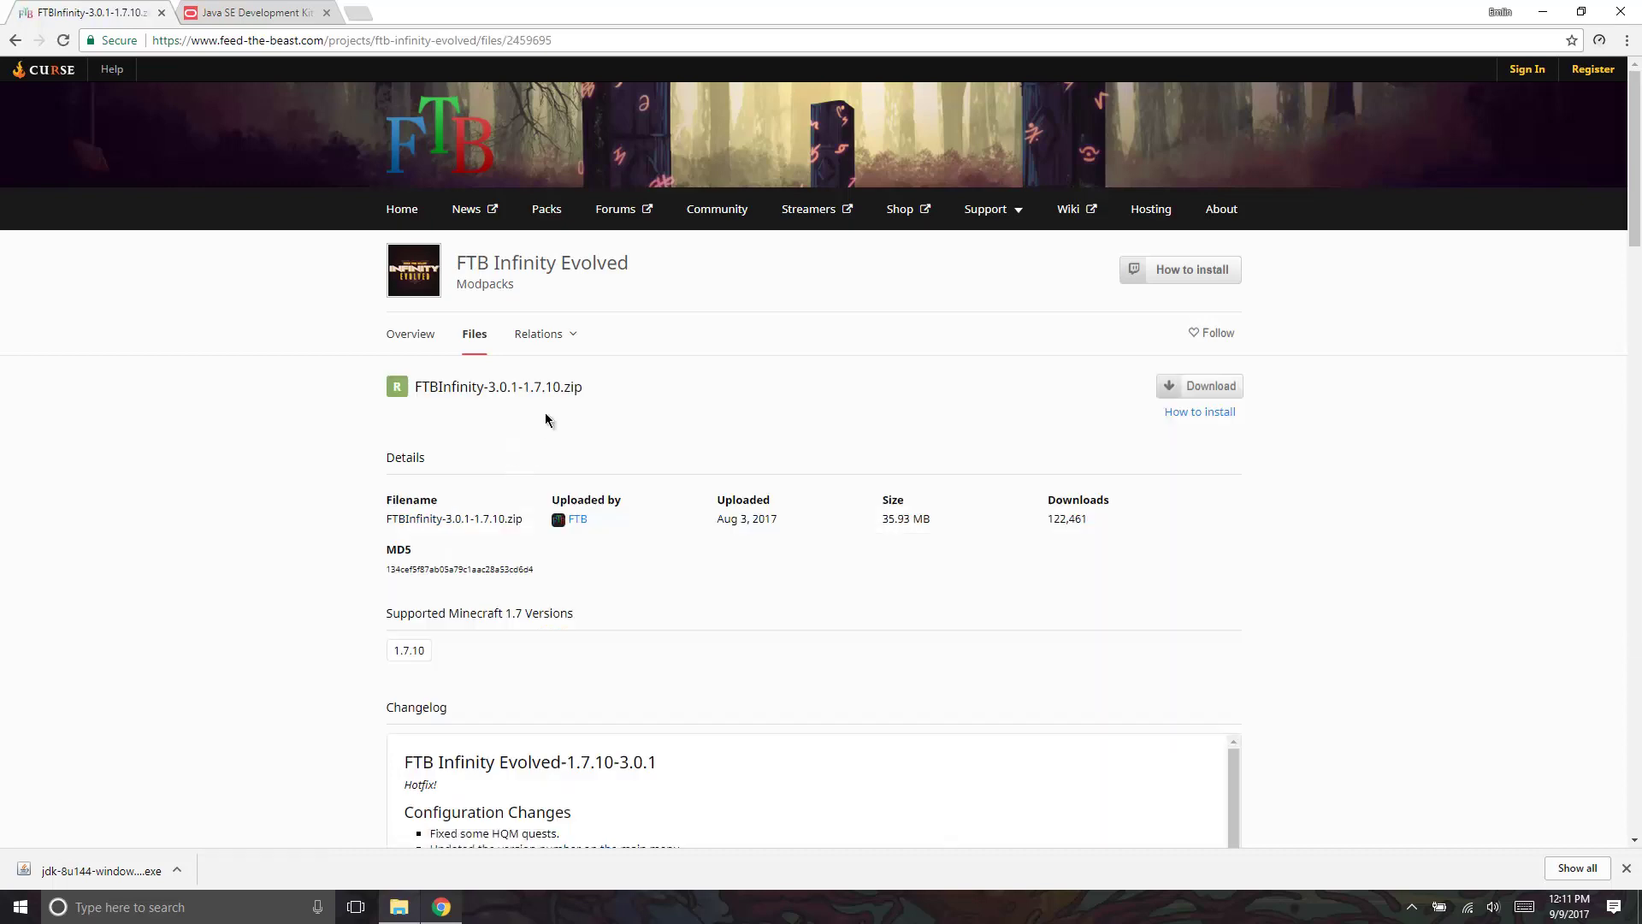
scroll(596, 425, down, 6)
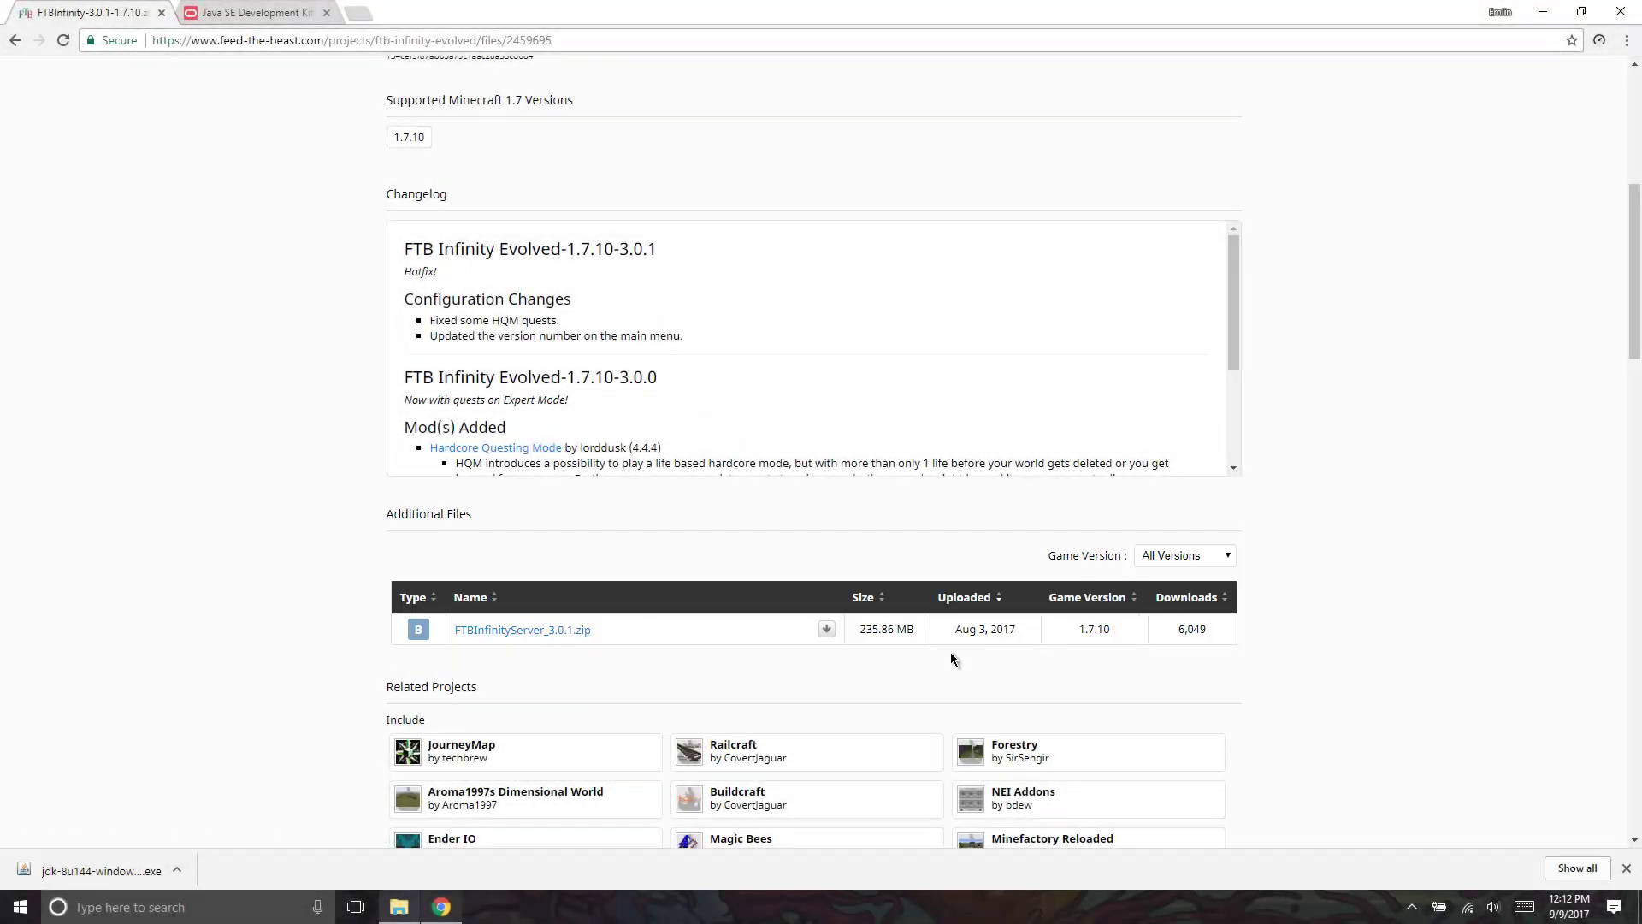
scroll(1160, 510, down, 3)
scroll(1173, 496, up, 6)
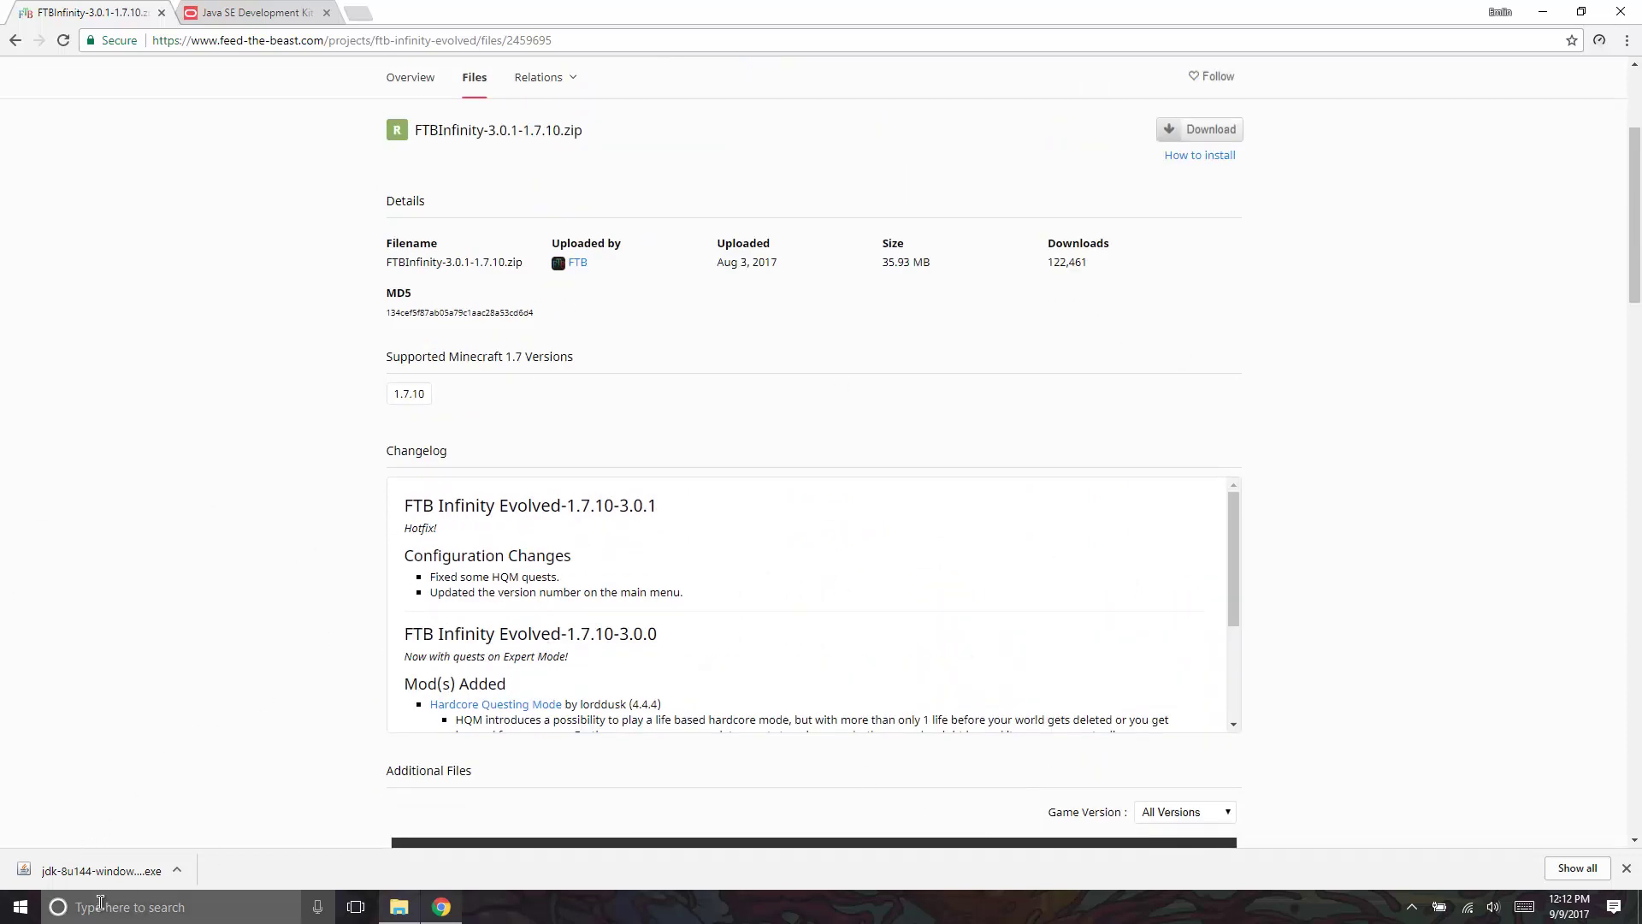
Run the downloaded JDK installer and install Java SE Development Kit 8 Update 144 with the default options and destination folder.
click(94, 877)
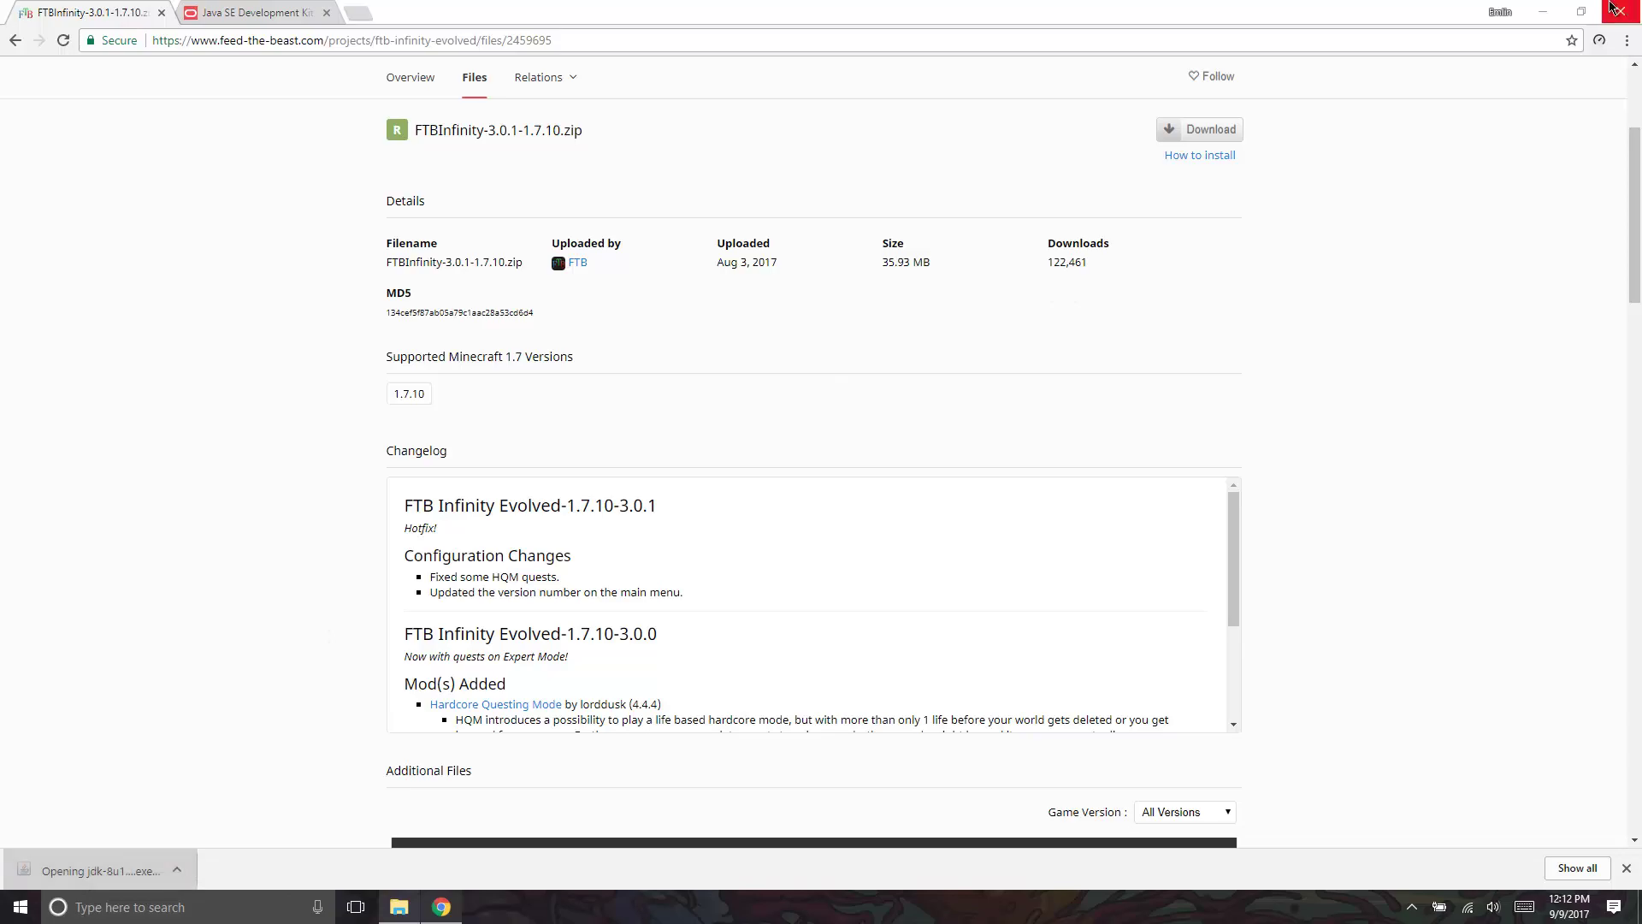
click(1543, 12)
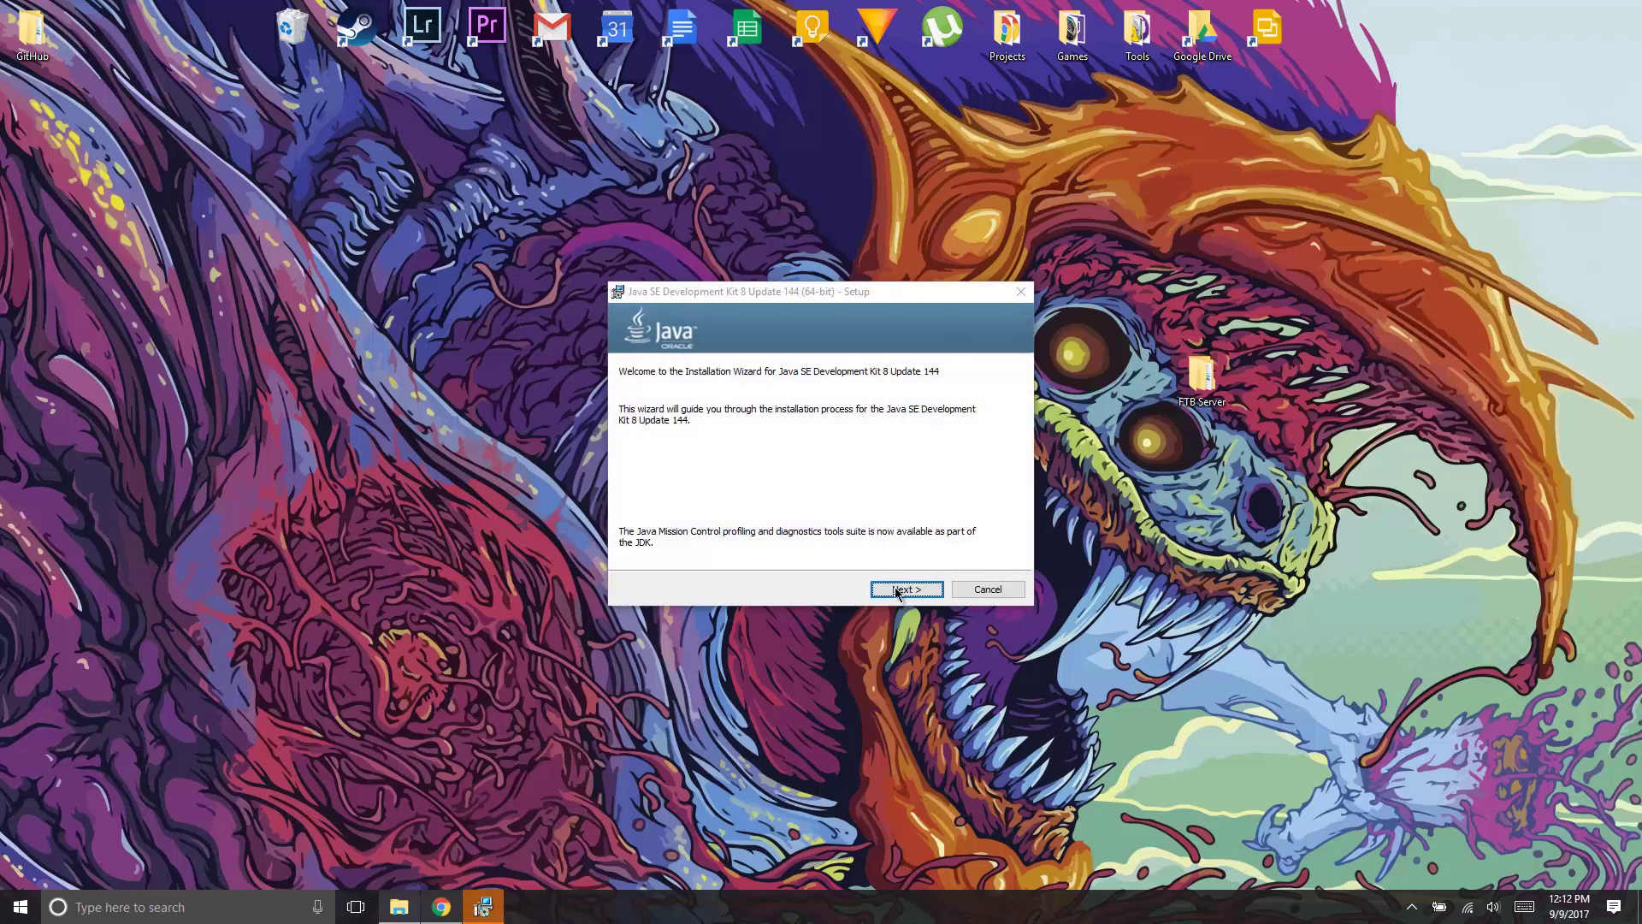
click(897, 590)
click(905, 589)
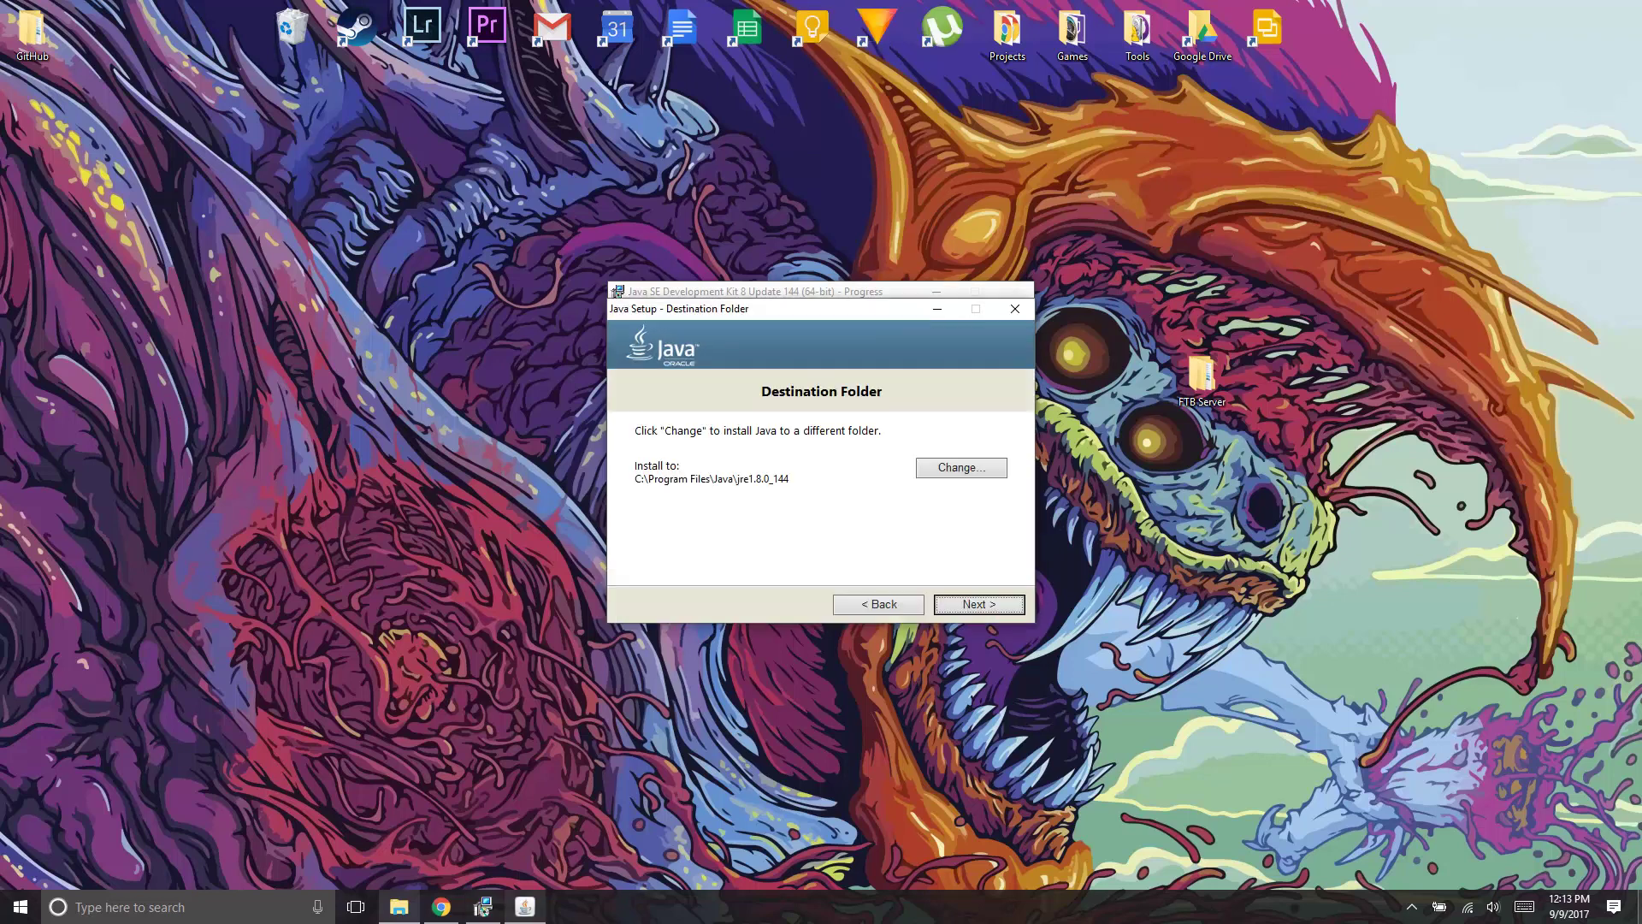
click(978, 605)
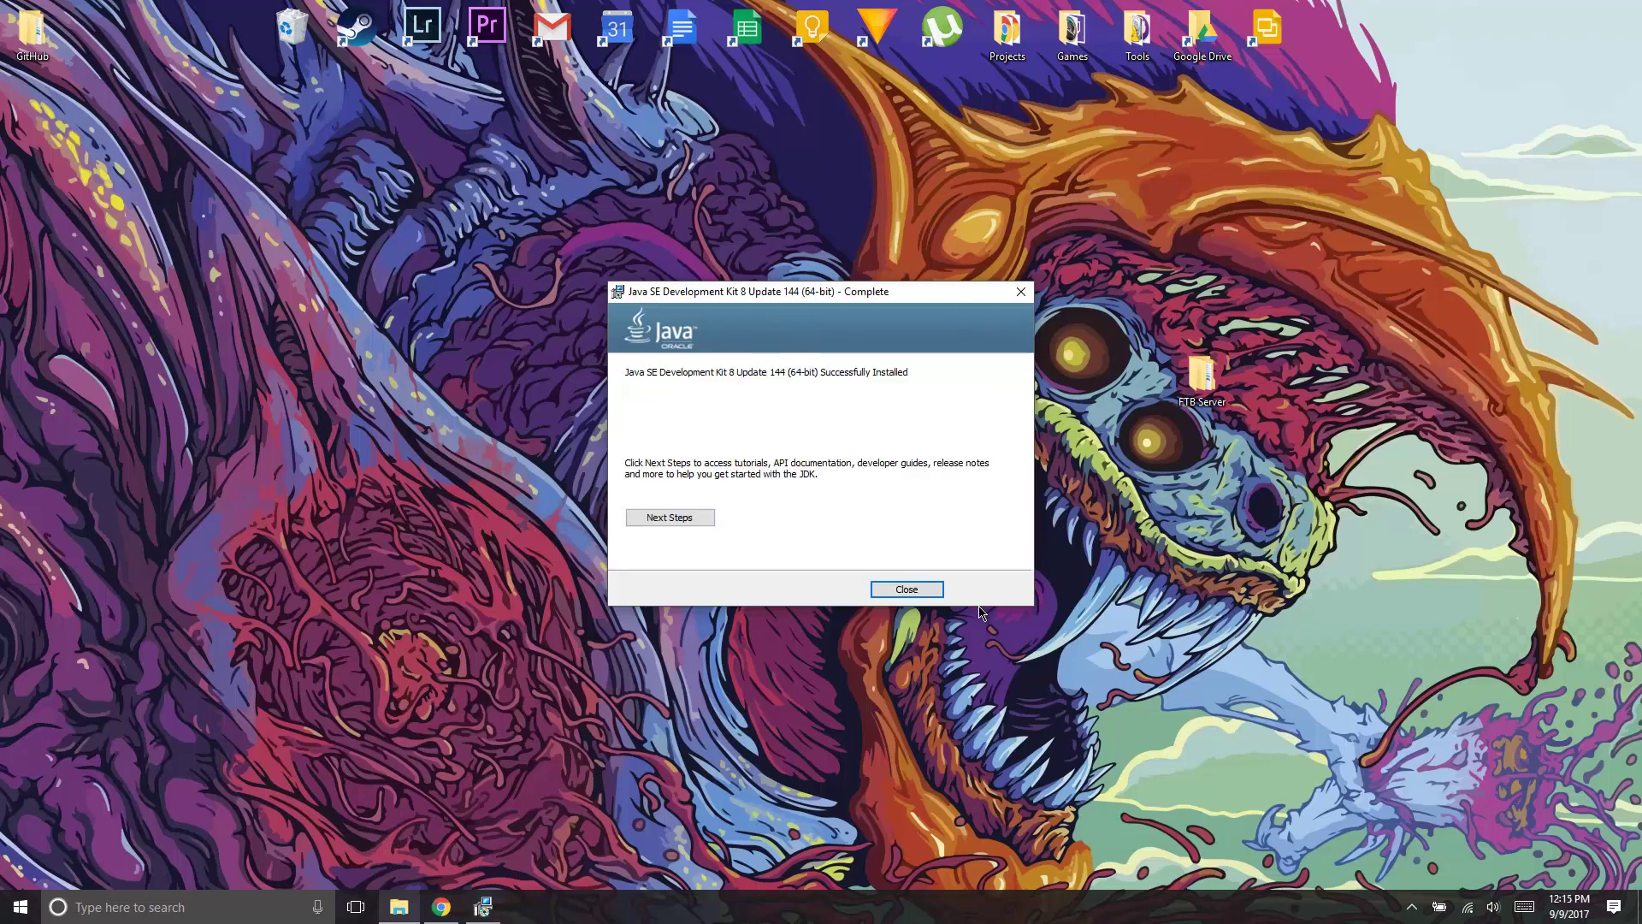
click(914, 590)
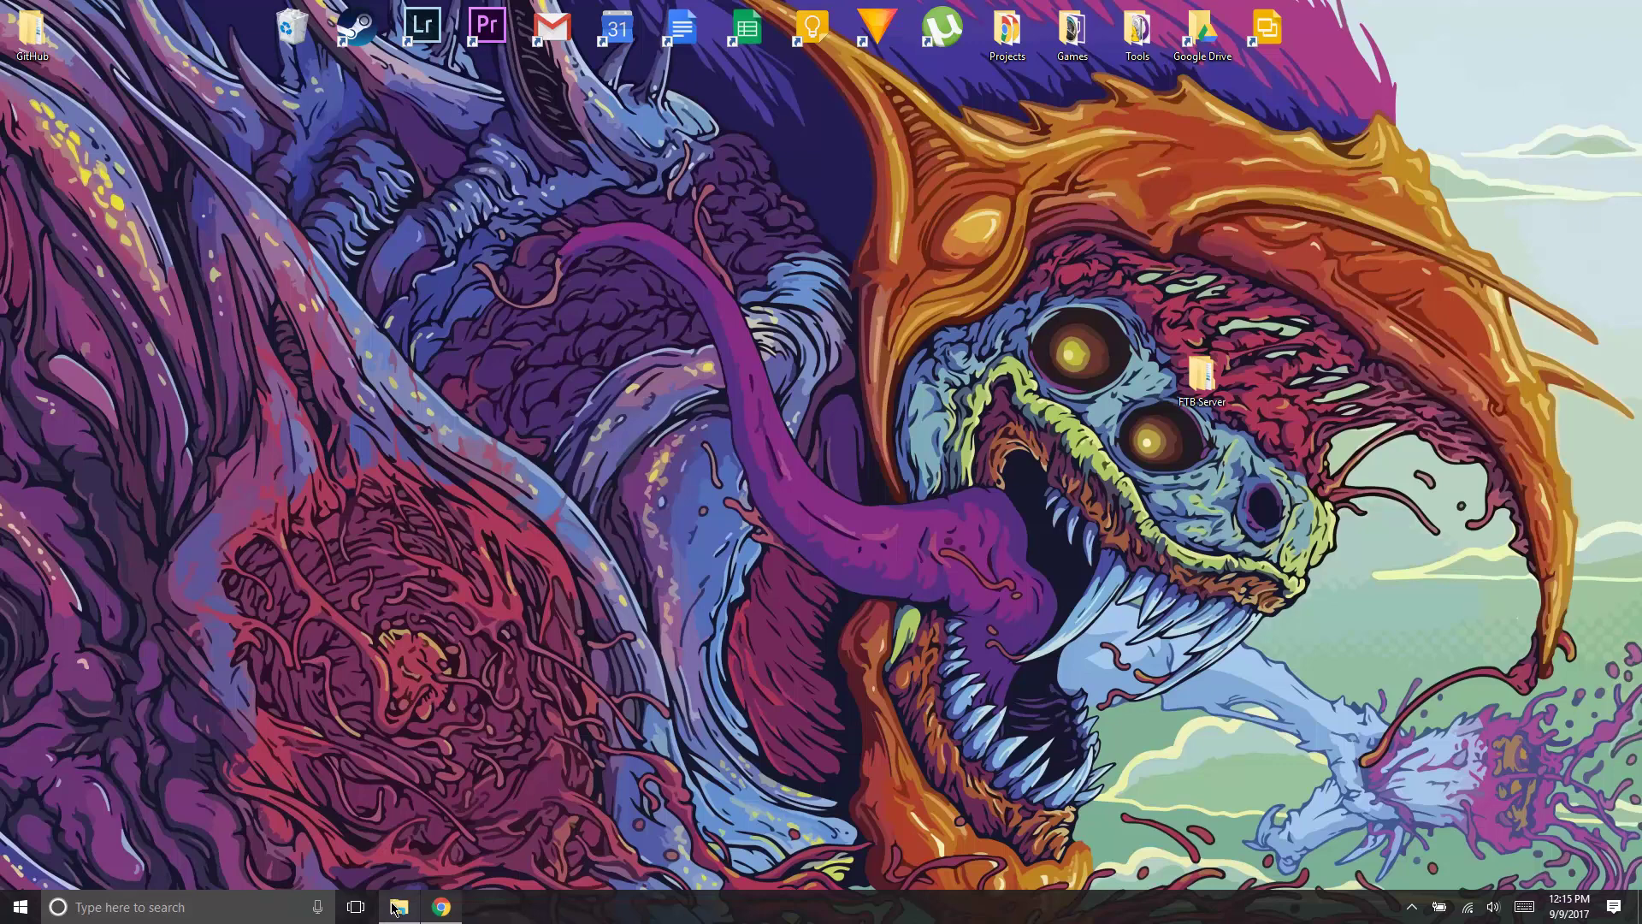
Return to Chrome and view the FTBInfinityServer_3.0.1.zip entry among the modpack's additional files.
click(441, 908)
scroll(836, 538, down, 2)
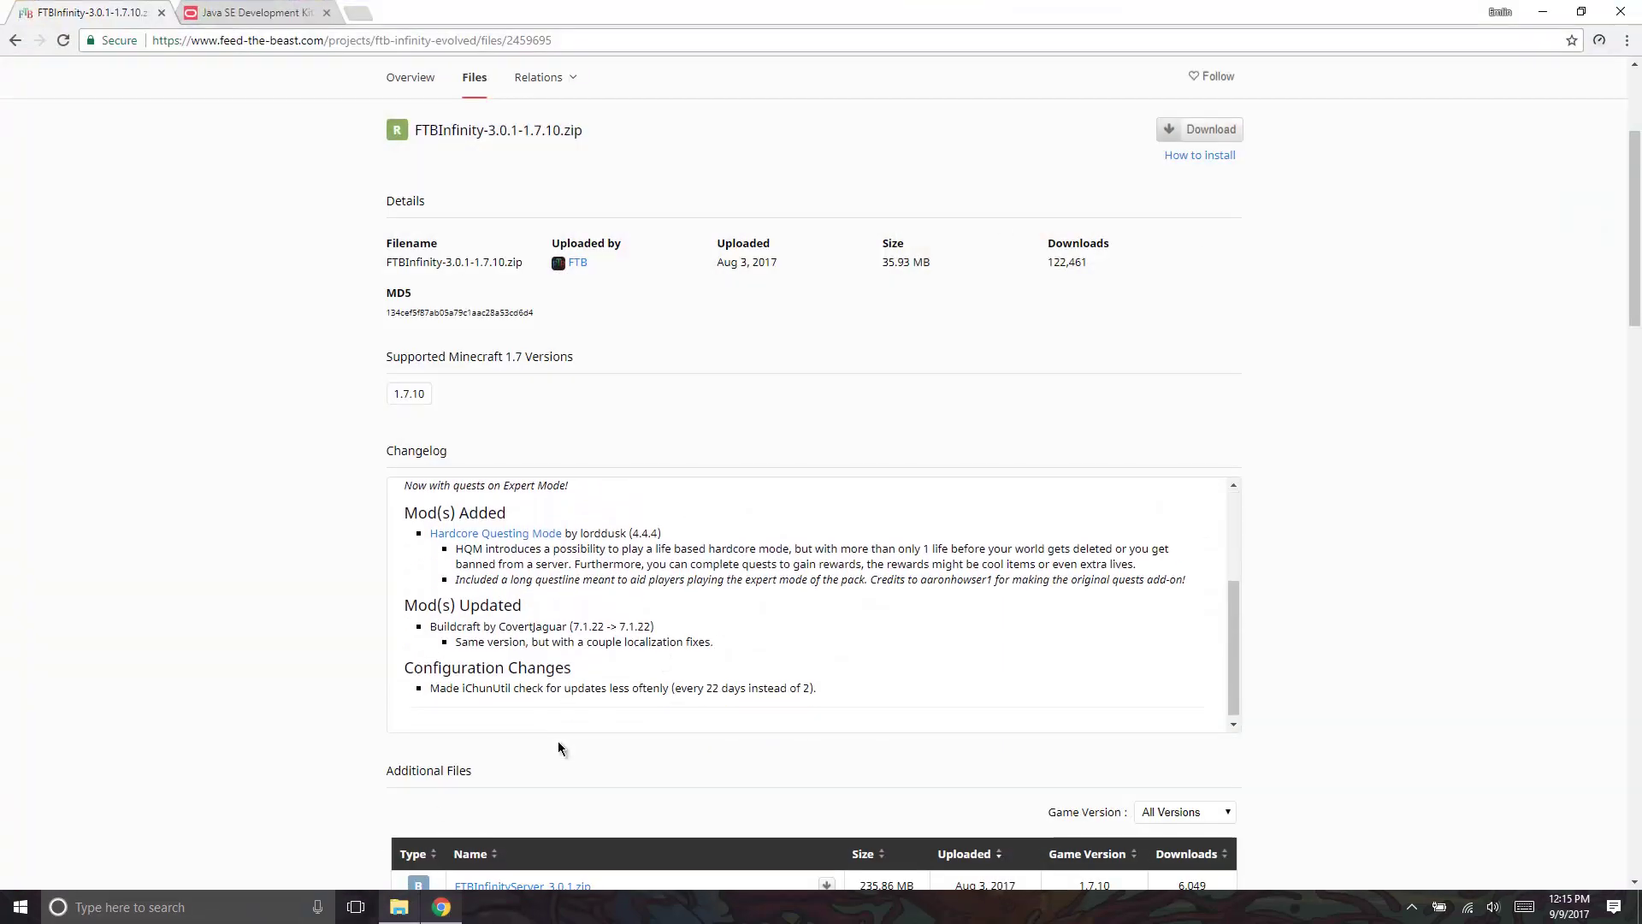
scroll(584, 862, down, 3)
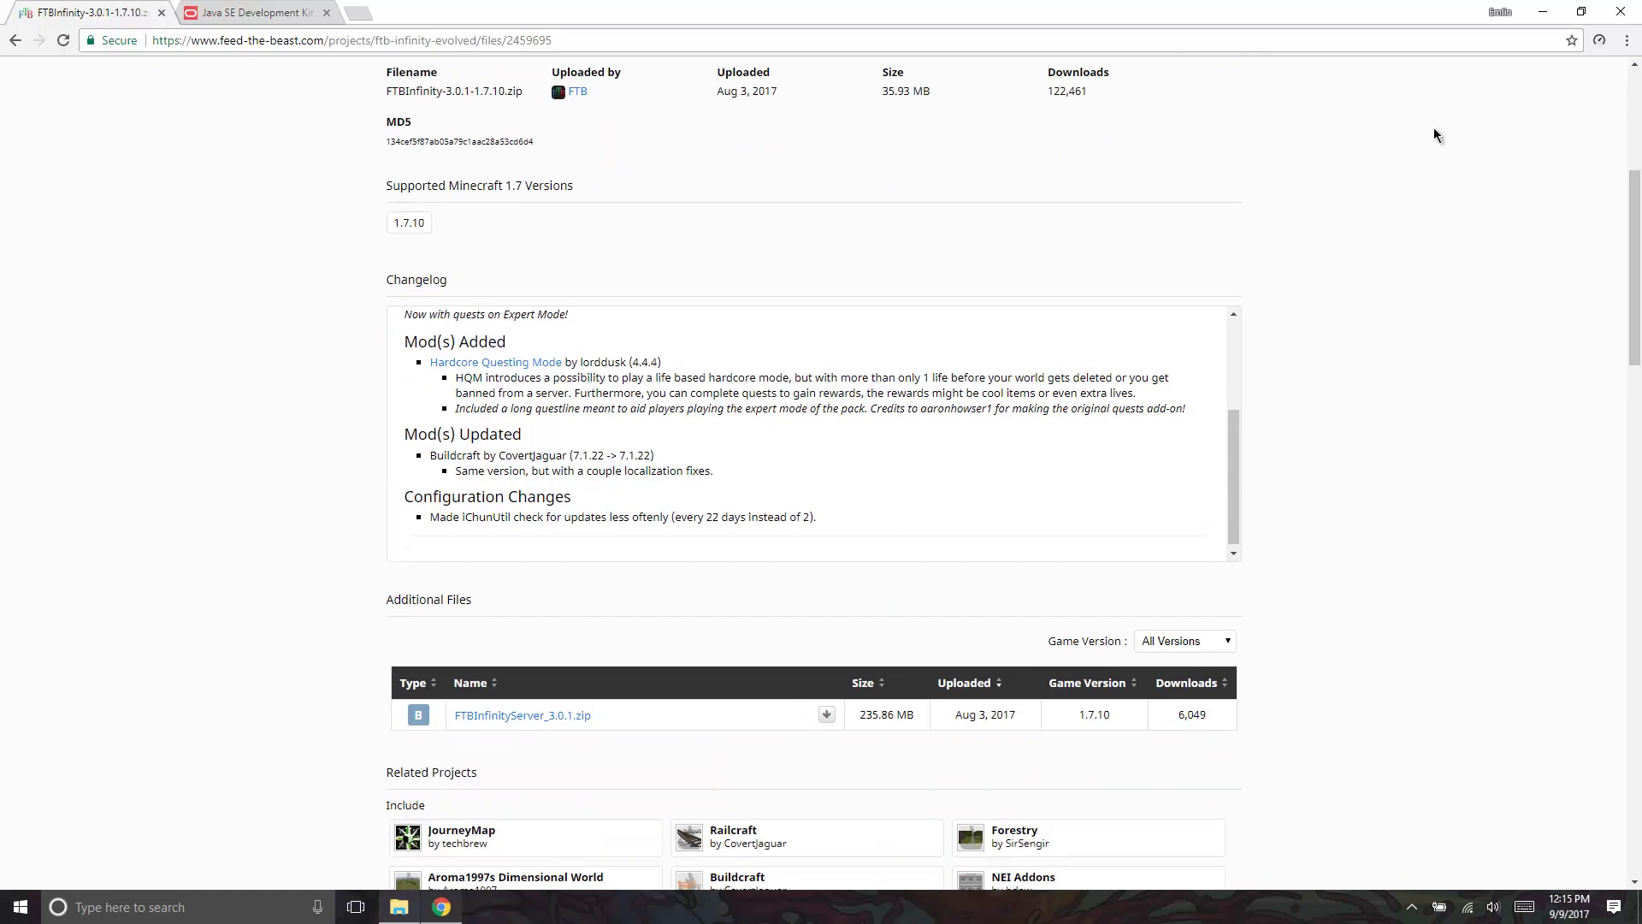
Open the FTB Server folder on the desktop and extract FTBInfinityServer_3.0.1.zip directly into it.
click(1542, 12)
double_click(1201, 381)
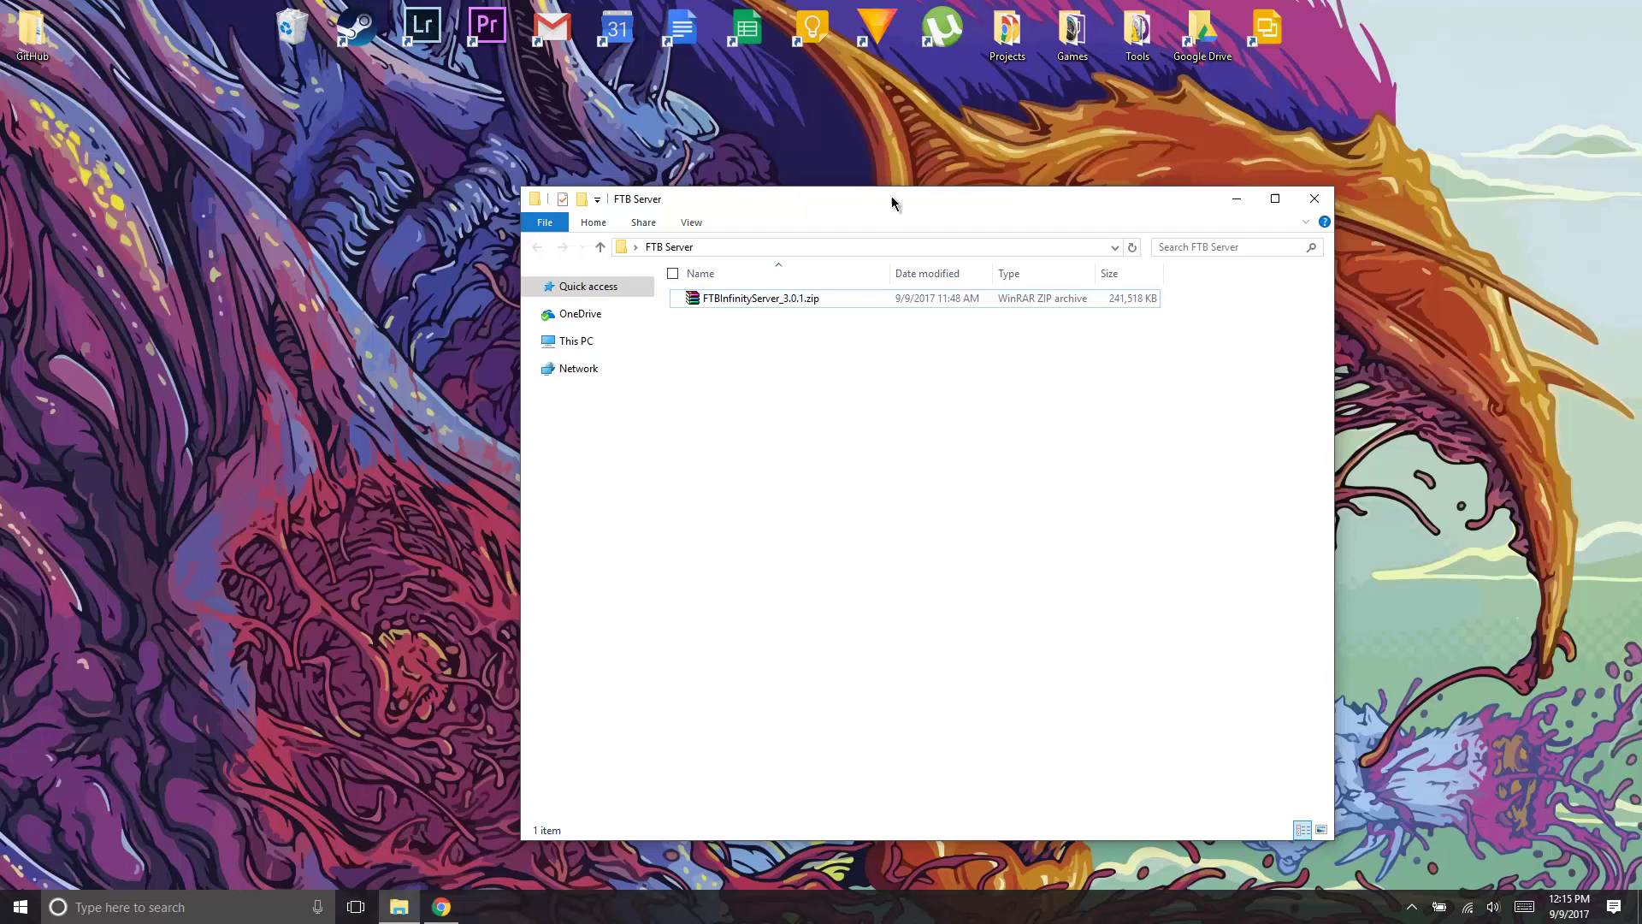
drag(891, 202, 636, 176)
click(717, 272)
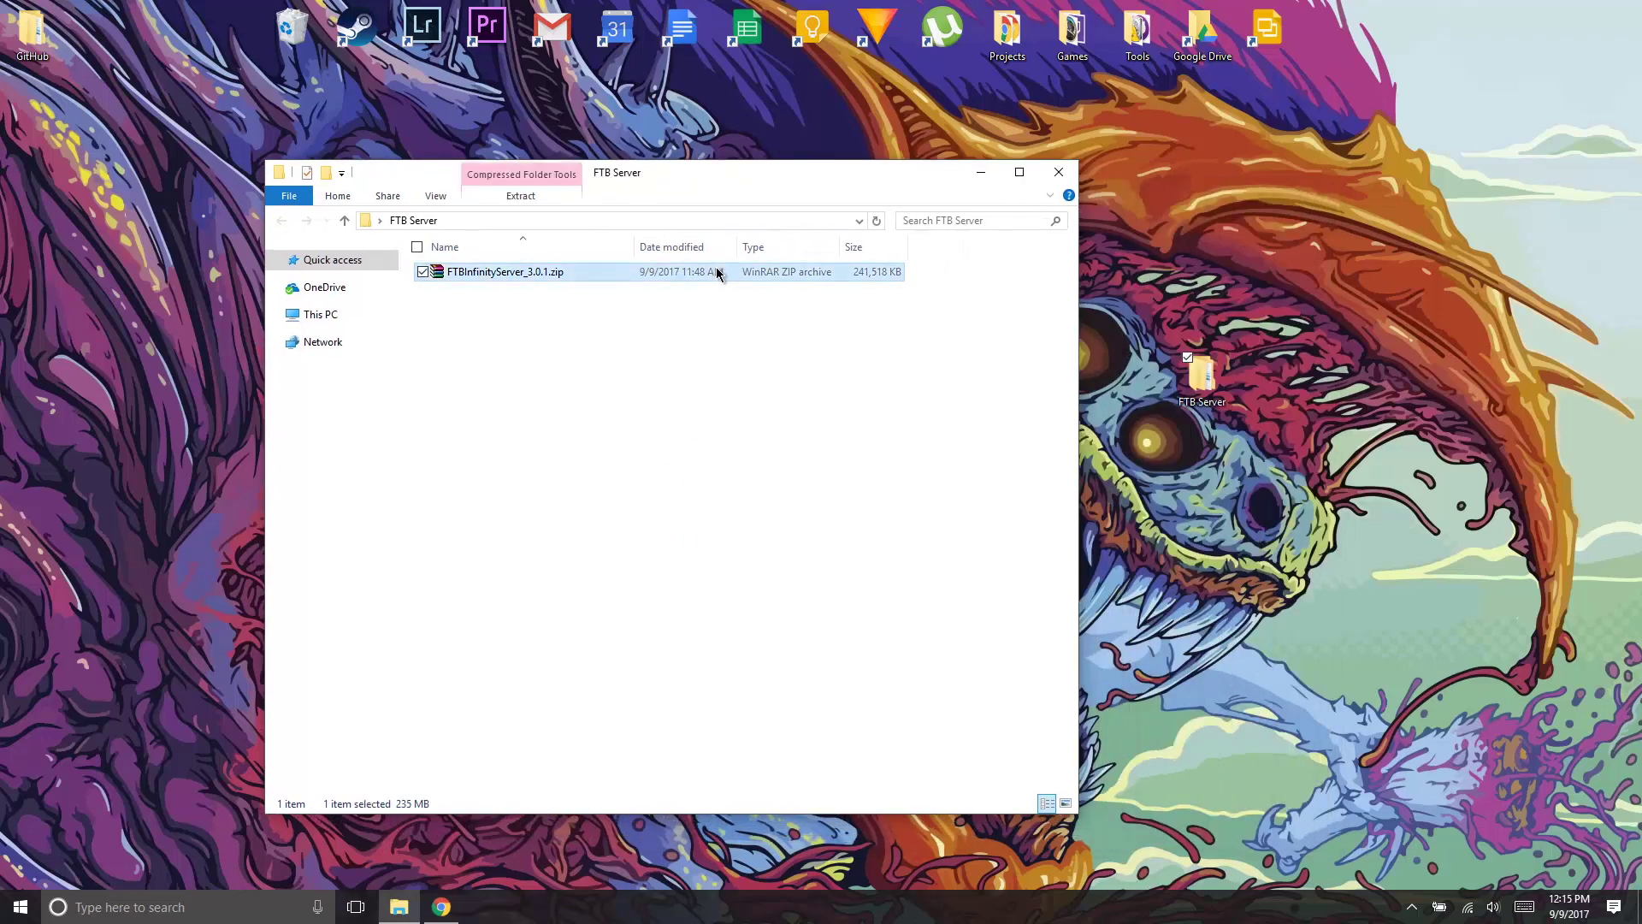
right_click(717, 272)
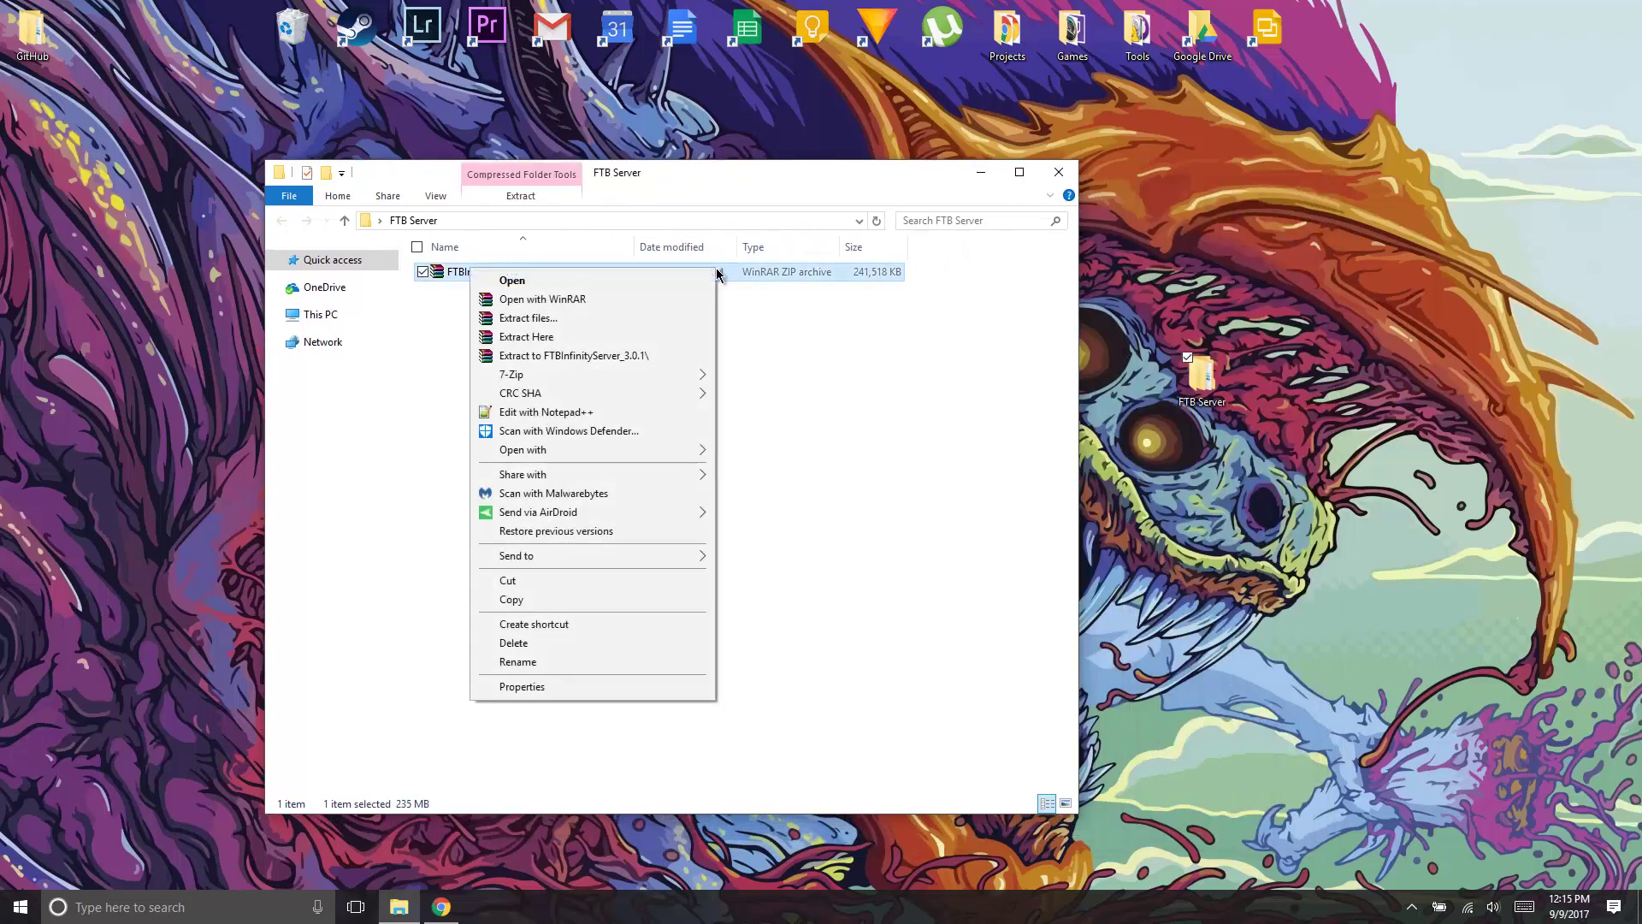
click(703, 337)
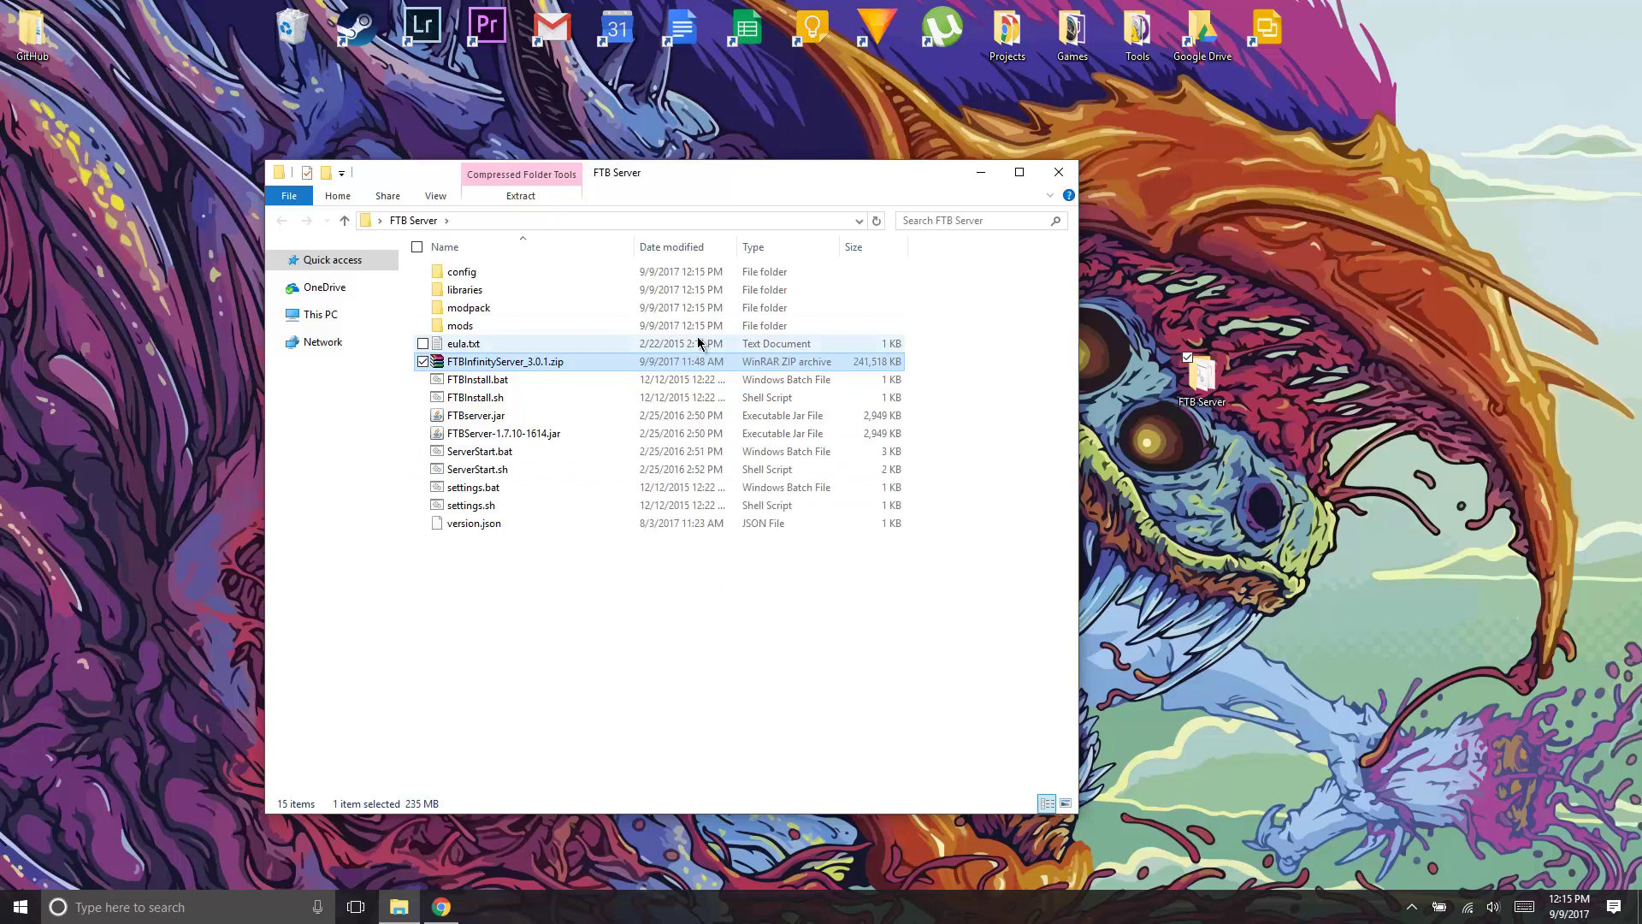
Set eula=true in the server folder's eula.txt, save the file and close it.
double_click(698, 342)
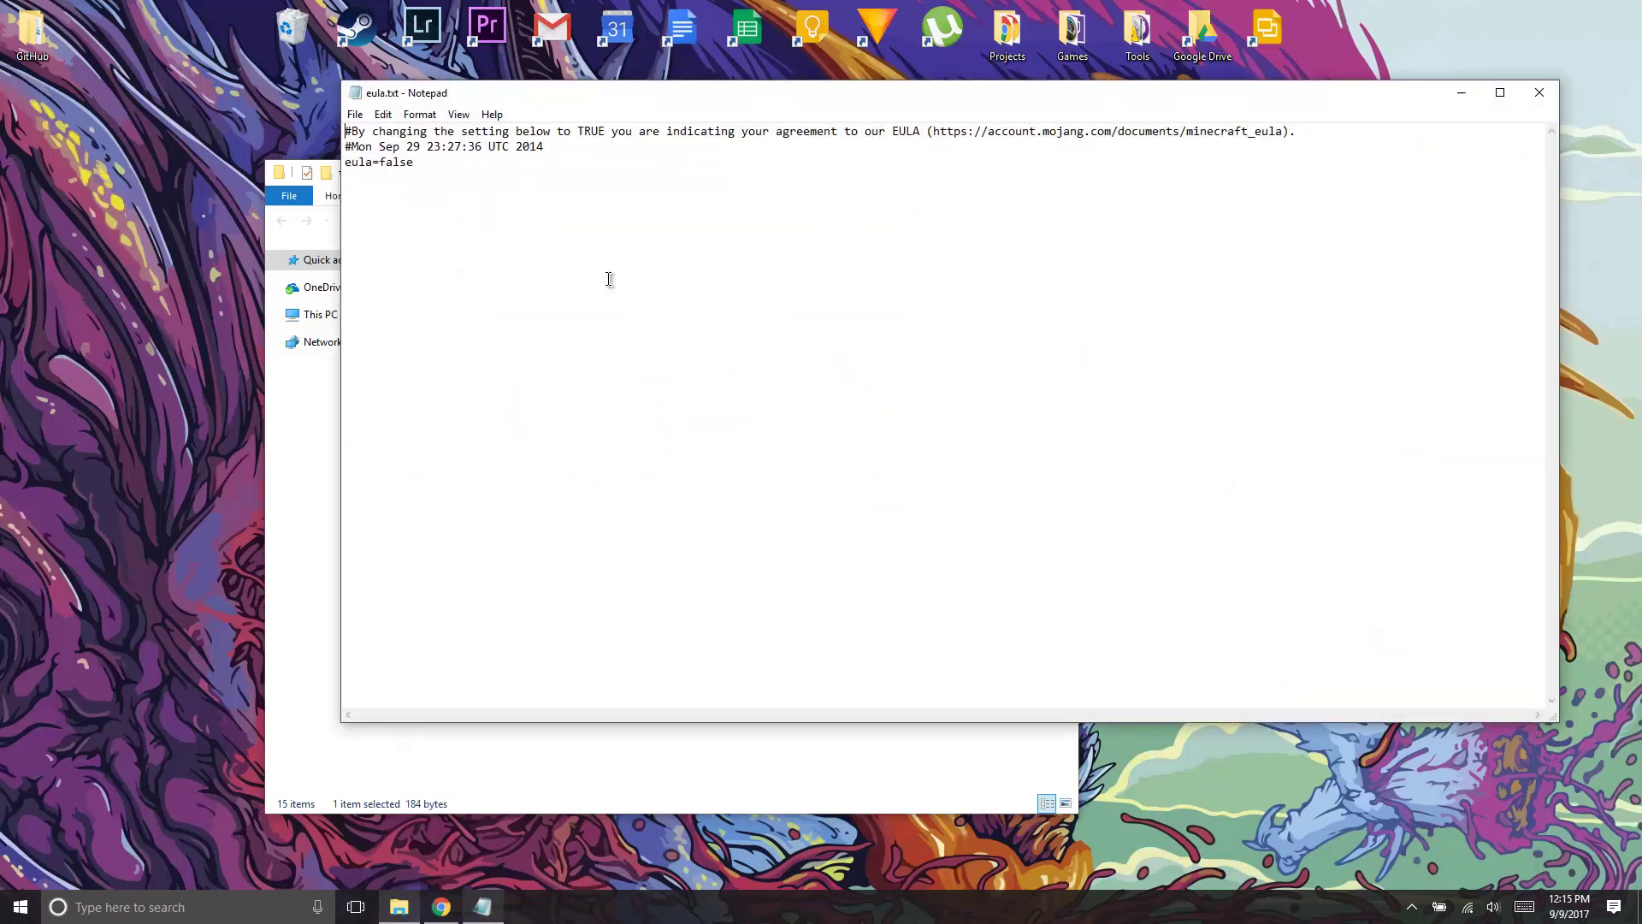
mouse_move(415, 162)
mouse_down()
mouse_move(380, 162)
mouse_move(415, 162)
mouse_up()
click(383, 173)
key(BackSpace)
key(BackSpace)
click(355, 114)
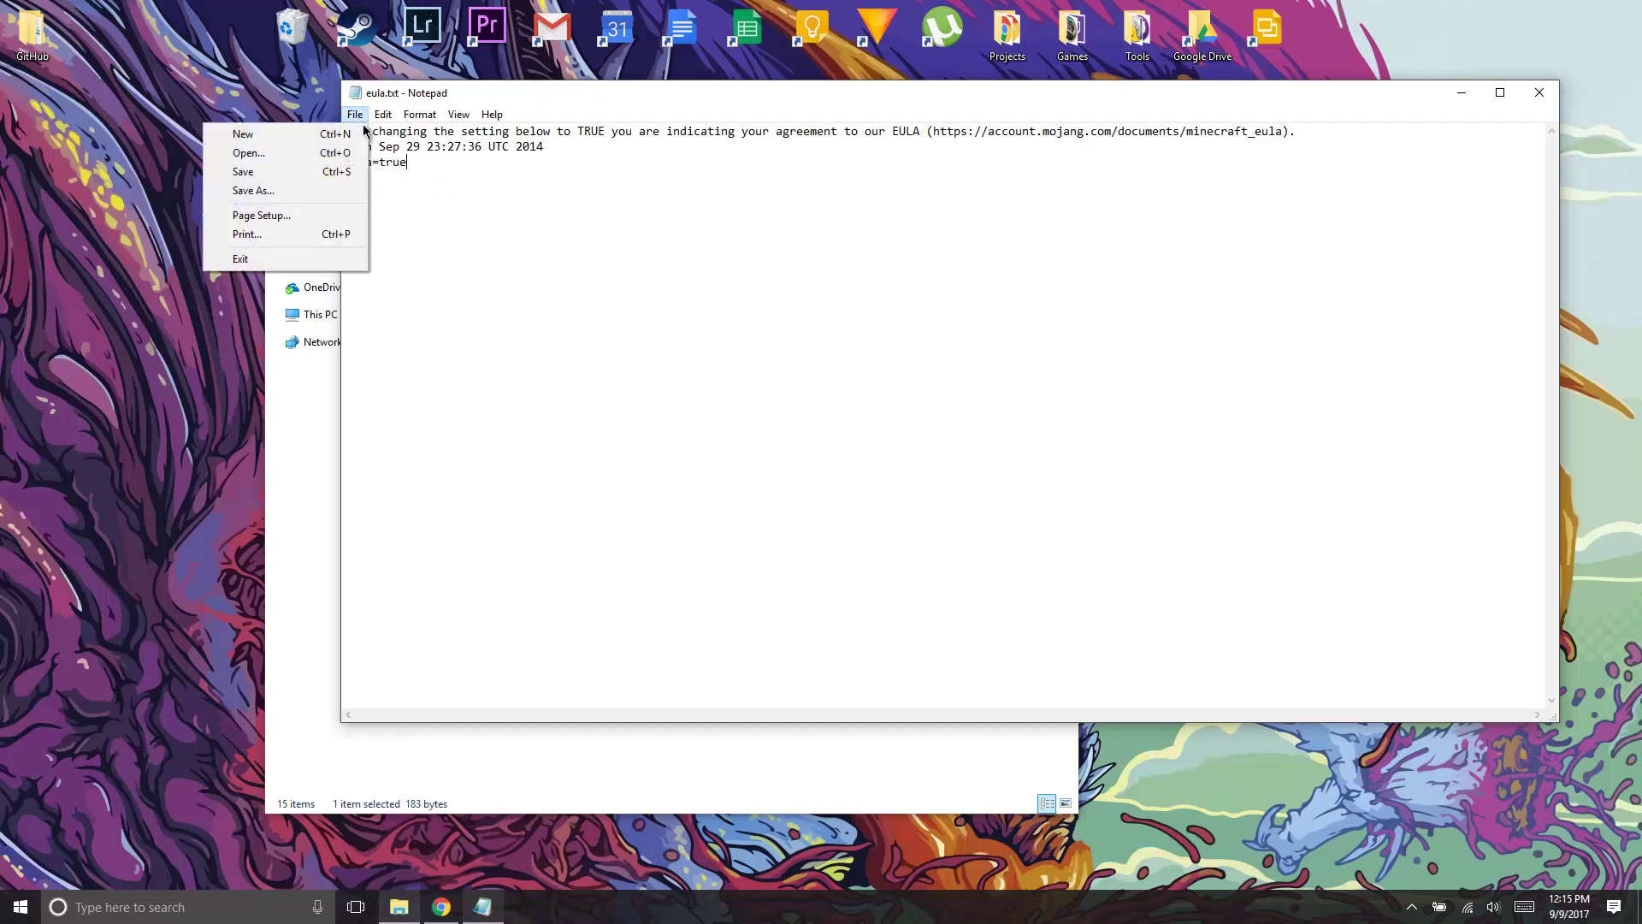
click(339, 169)
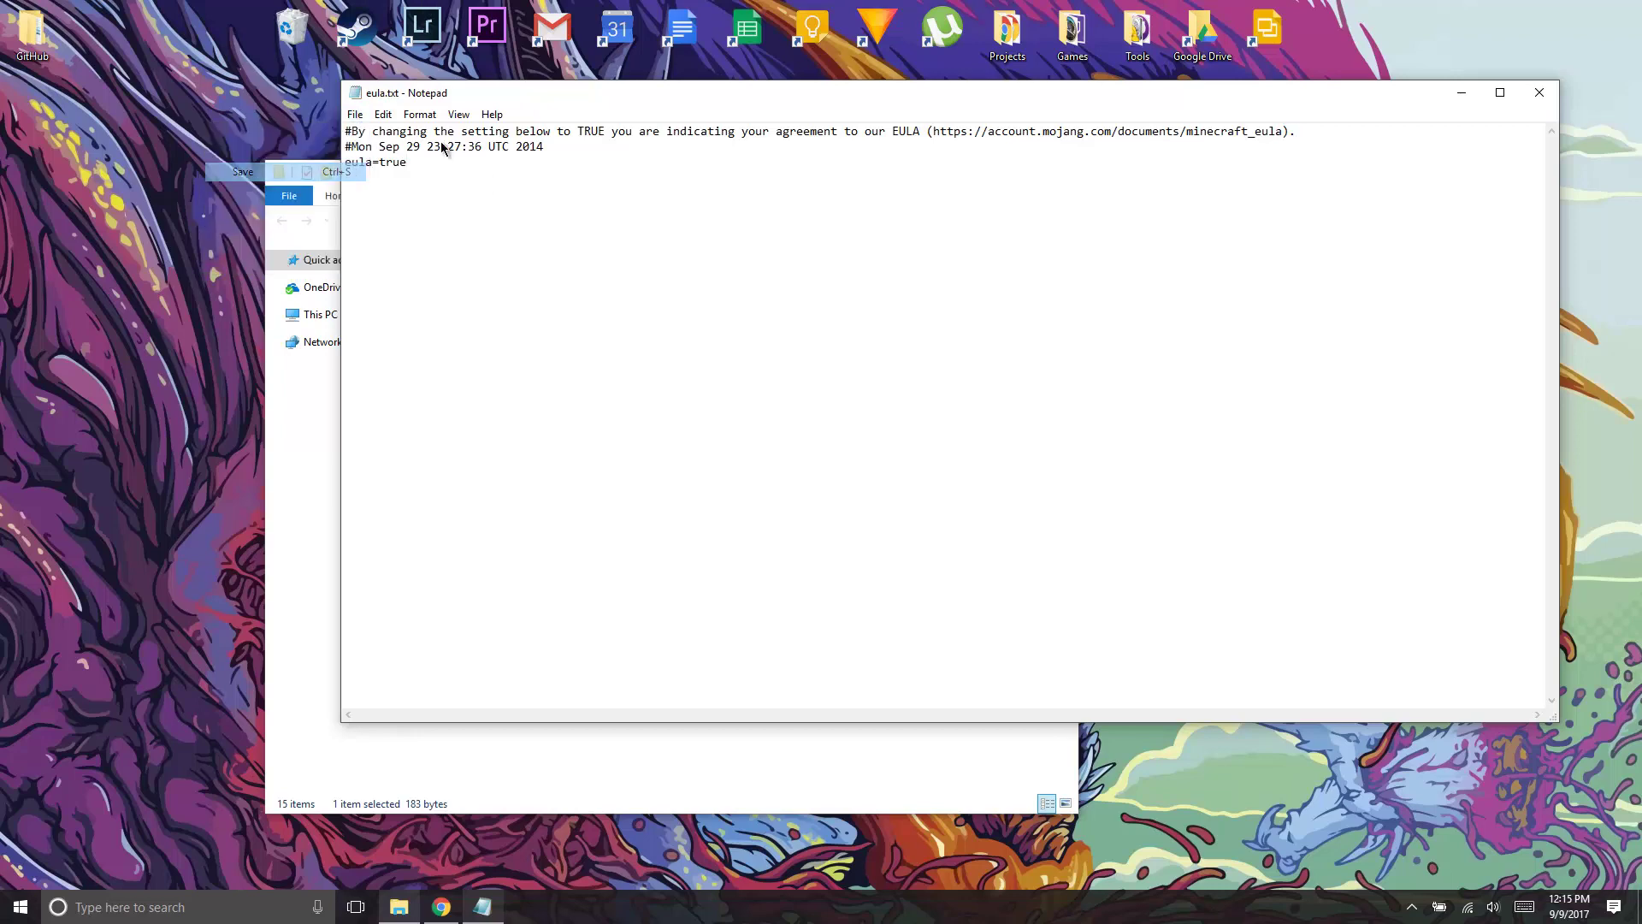
click(1539, 93)
click(710, 655)
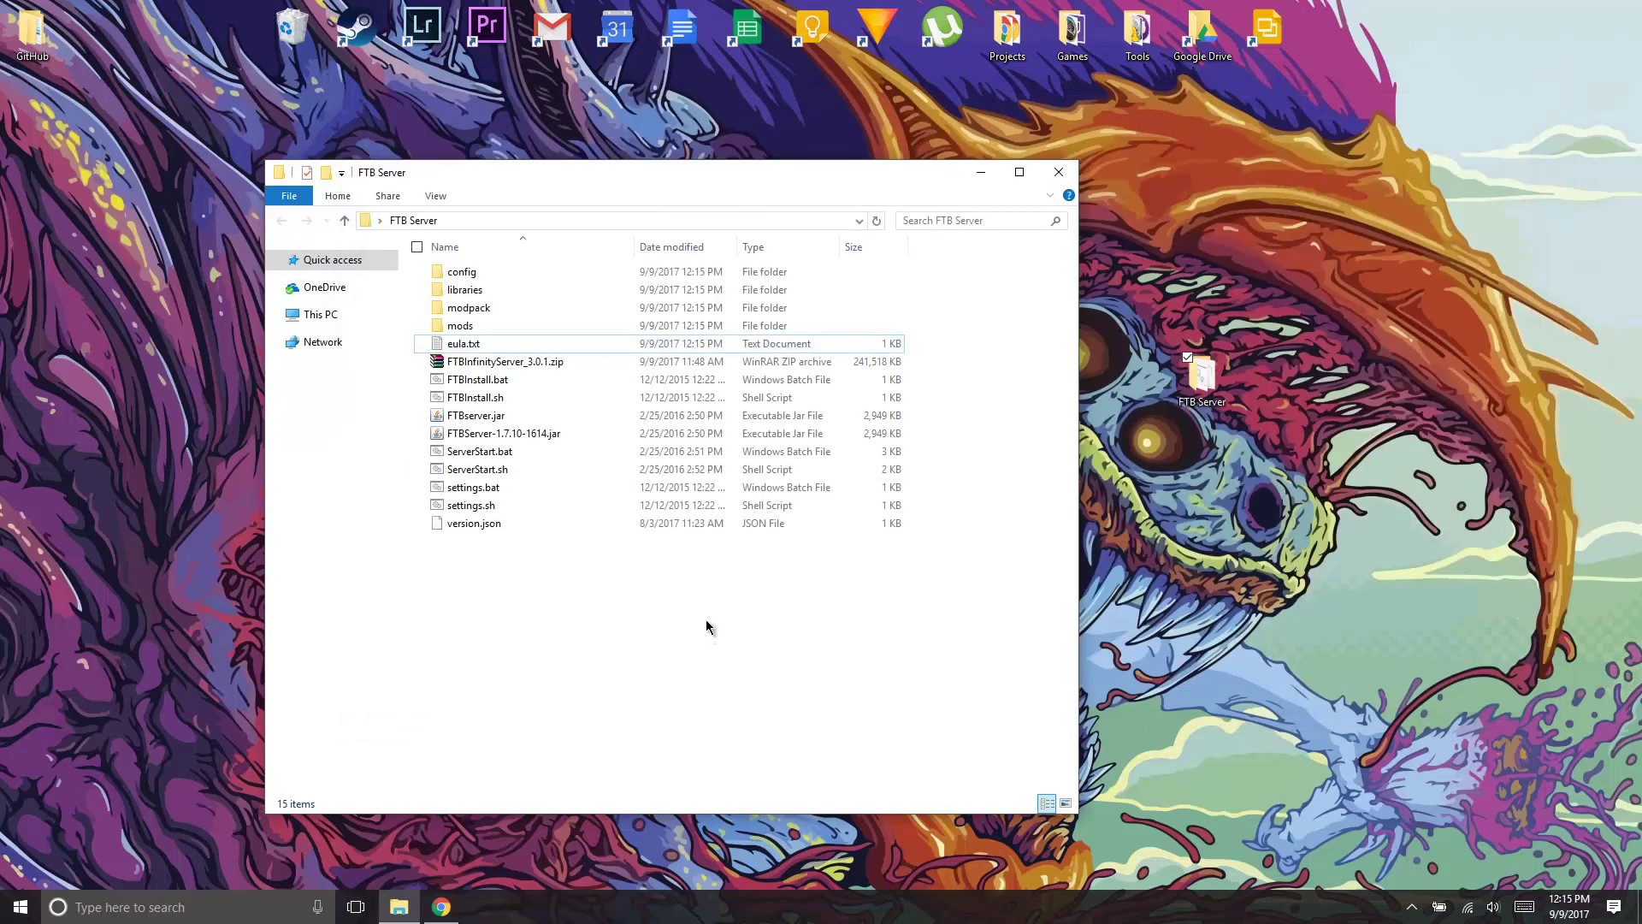
Open ServerStart.bat for editing and examine the -Xms and -Xmx memory arguments in the java line under "Starting server now".
right_click(550, 464)
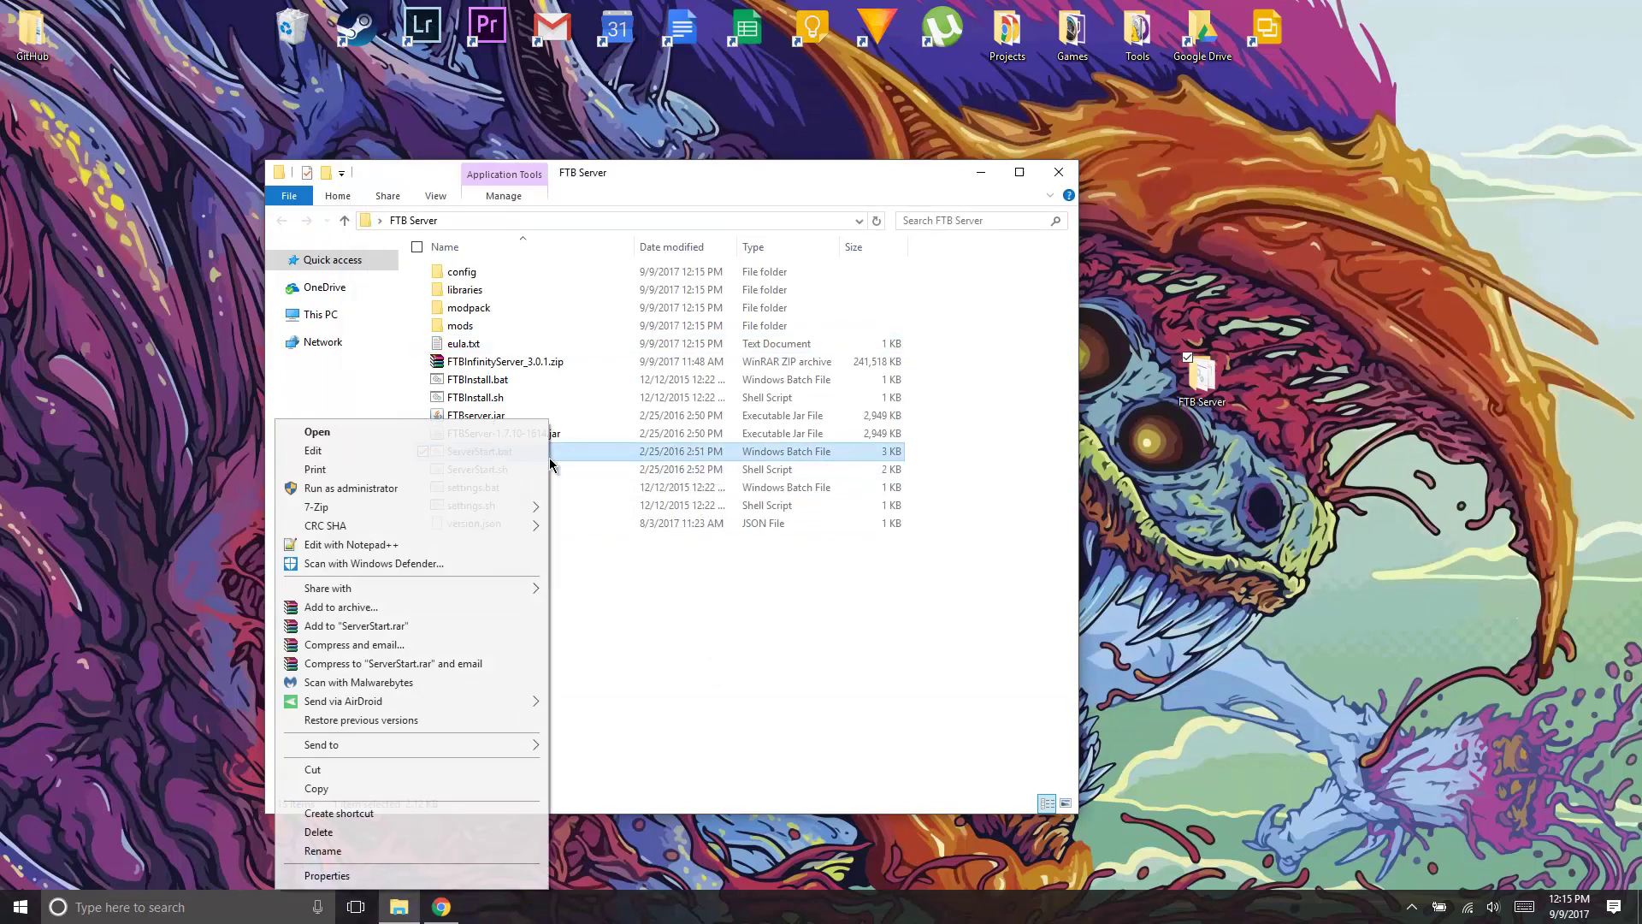
click(492, 453)
scroll(1291, 356, down, 15)
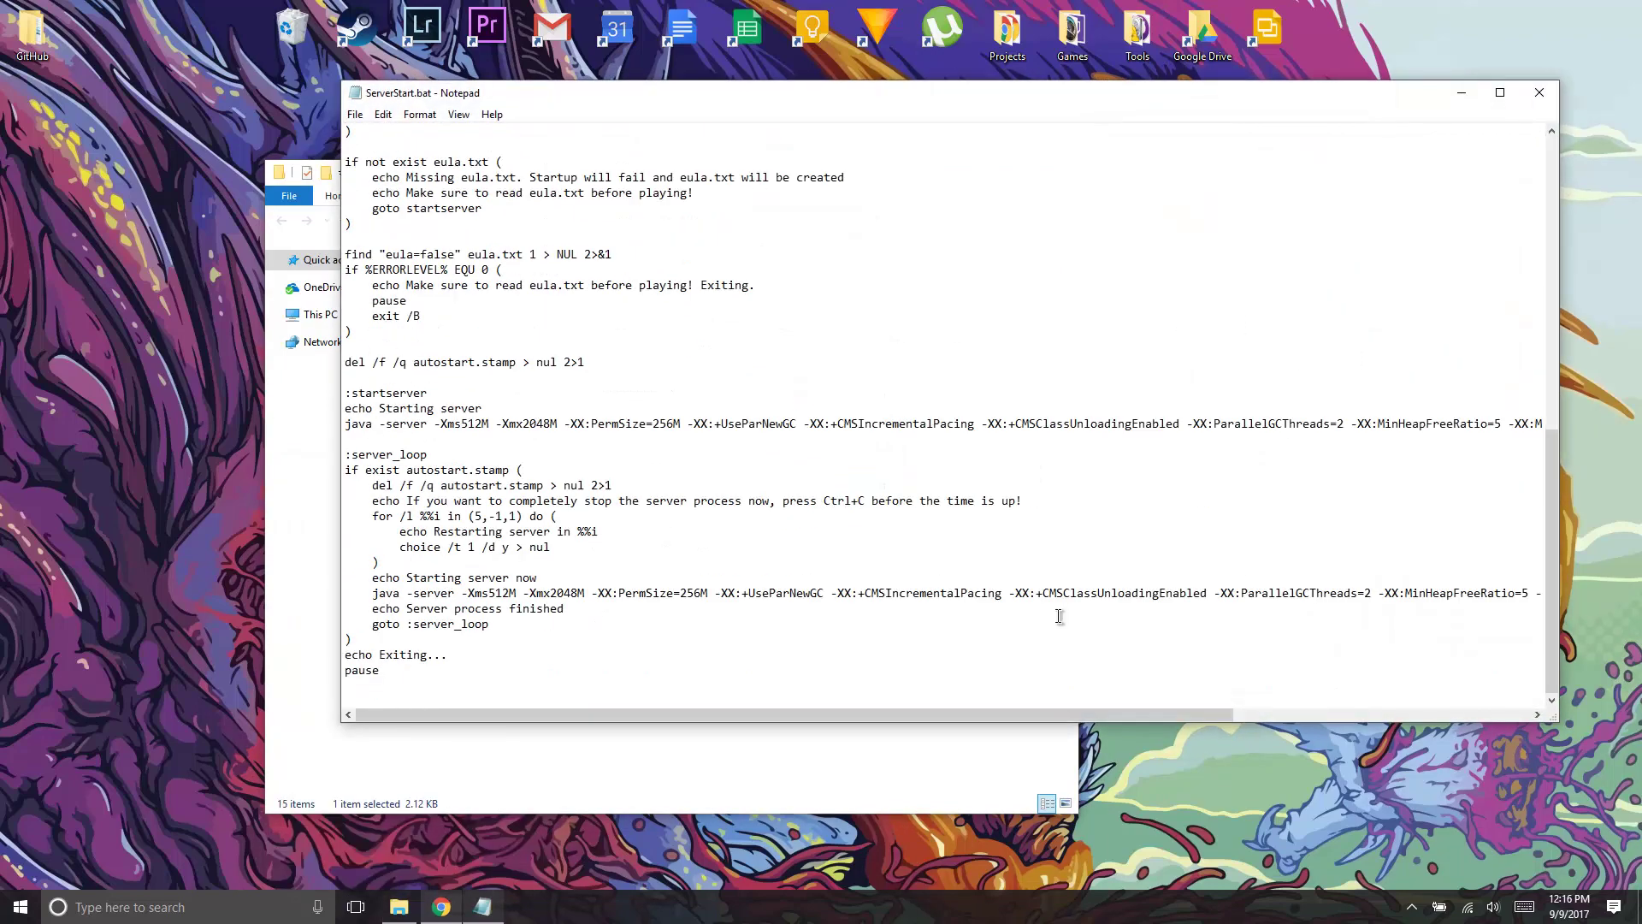
drag(370, 590, 517, 594)
click(505, 592)
drag(550, 592, 593, 584)
drag(456, 590, 625, 590)
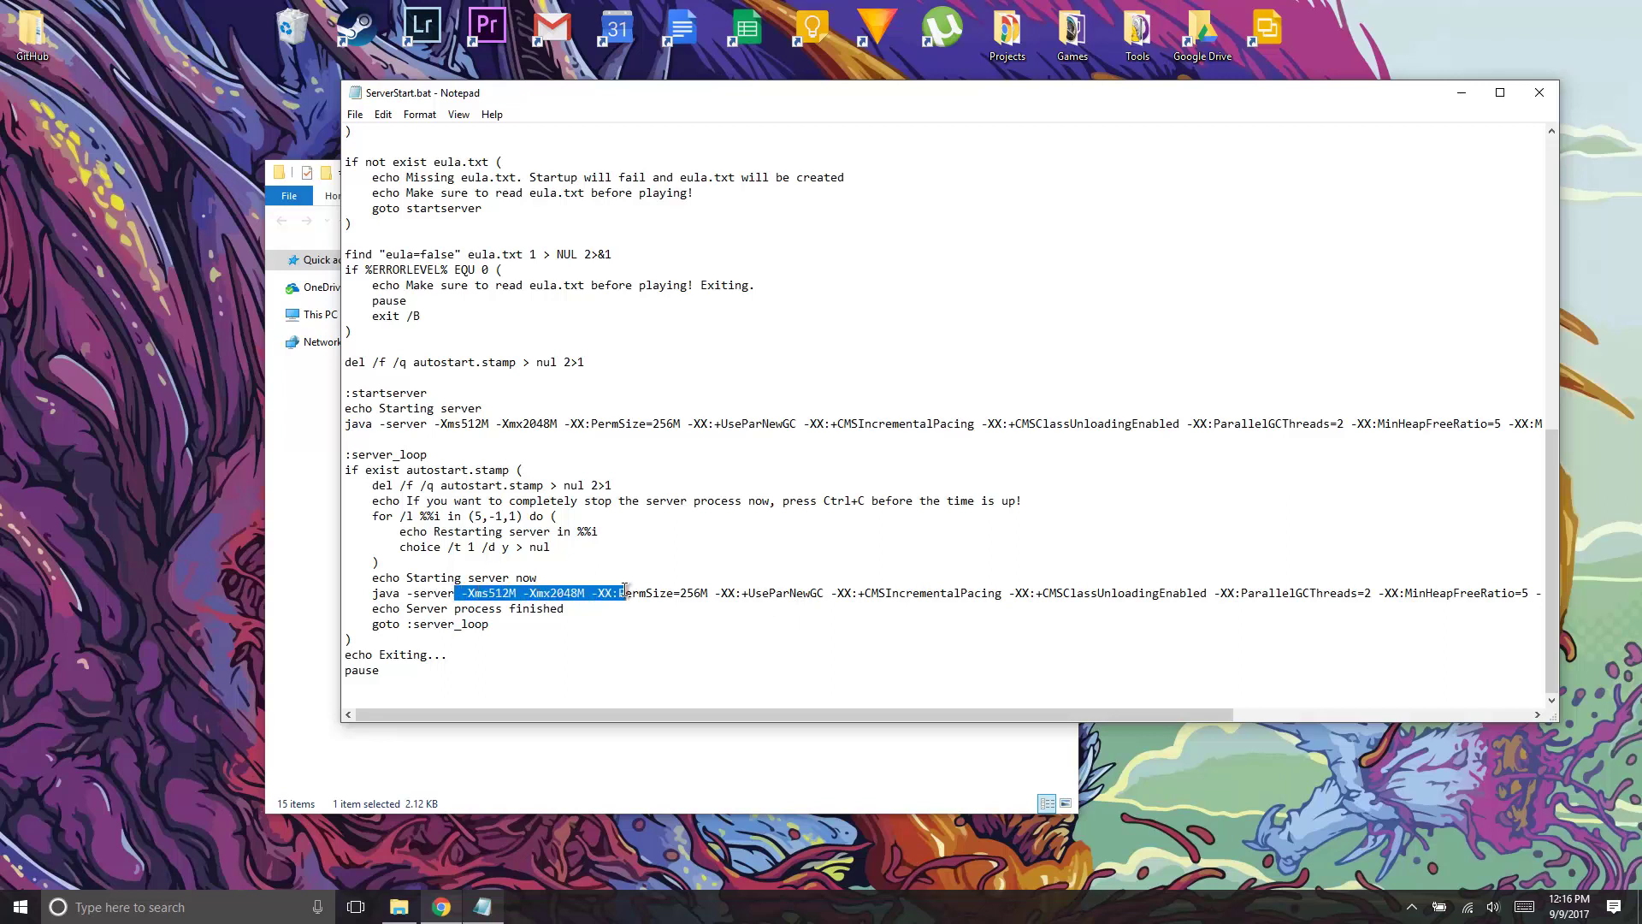
click(625, 590)
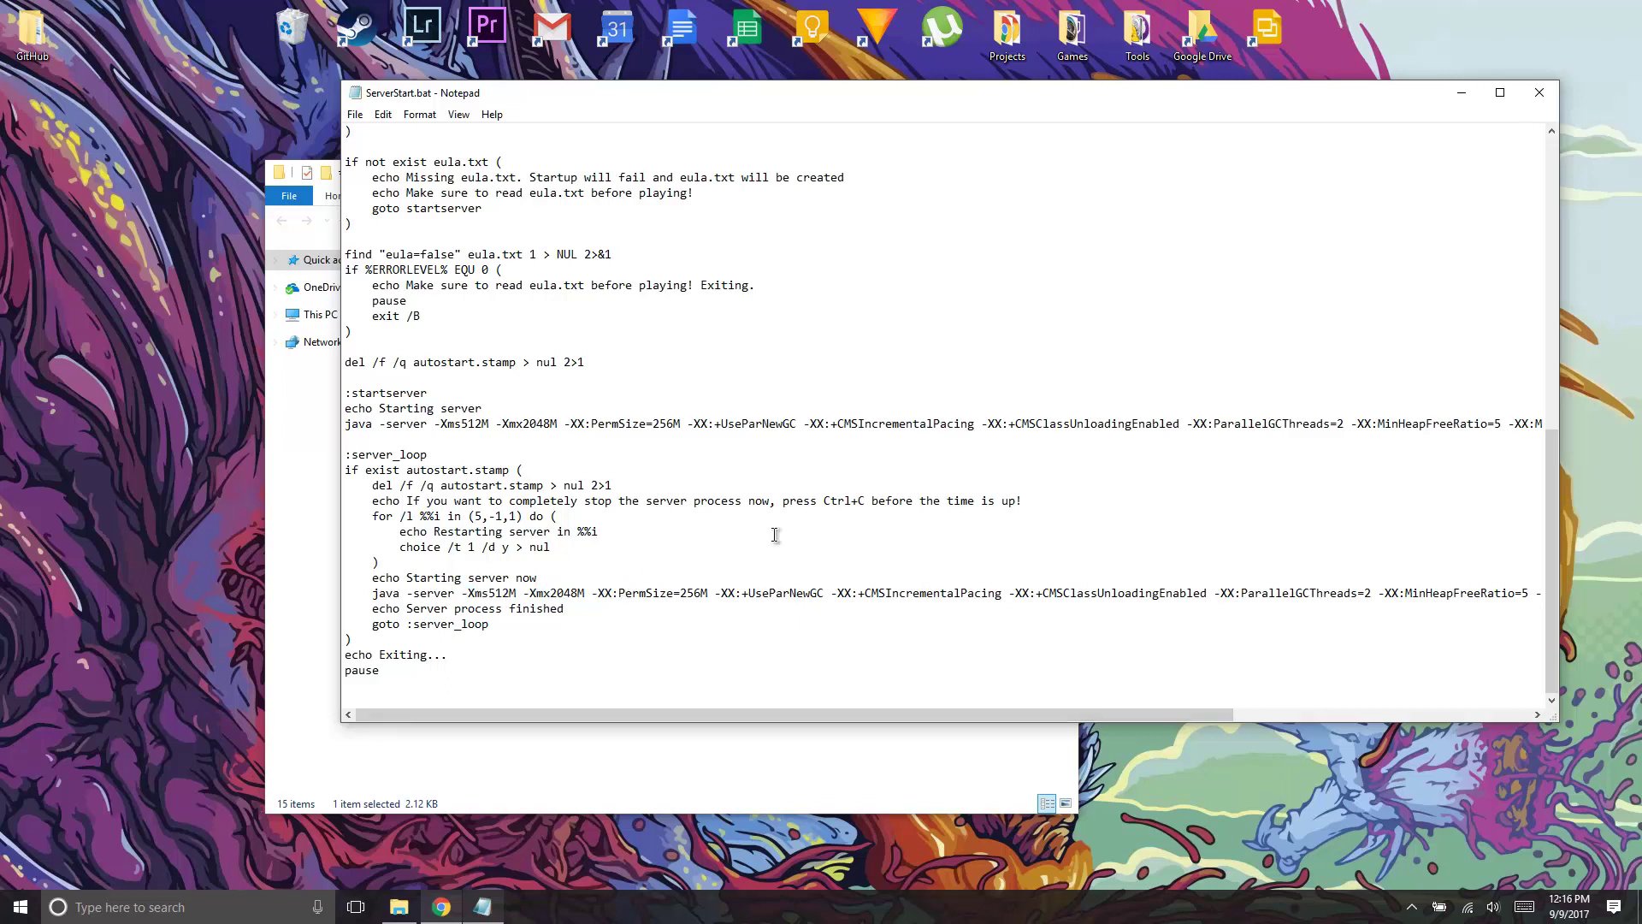
Close ServerStart.bat in Notepad and run it from the FTB Server folder to launch the server.
click(1539, 92)
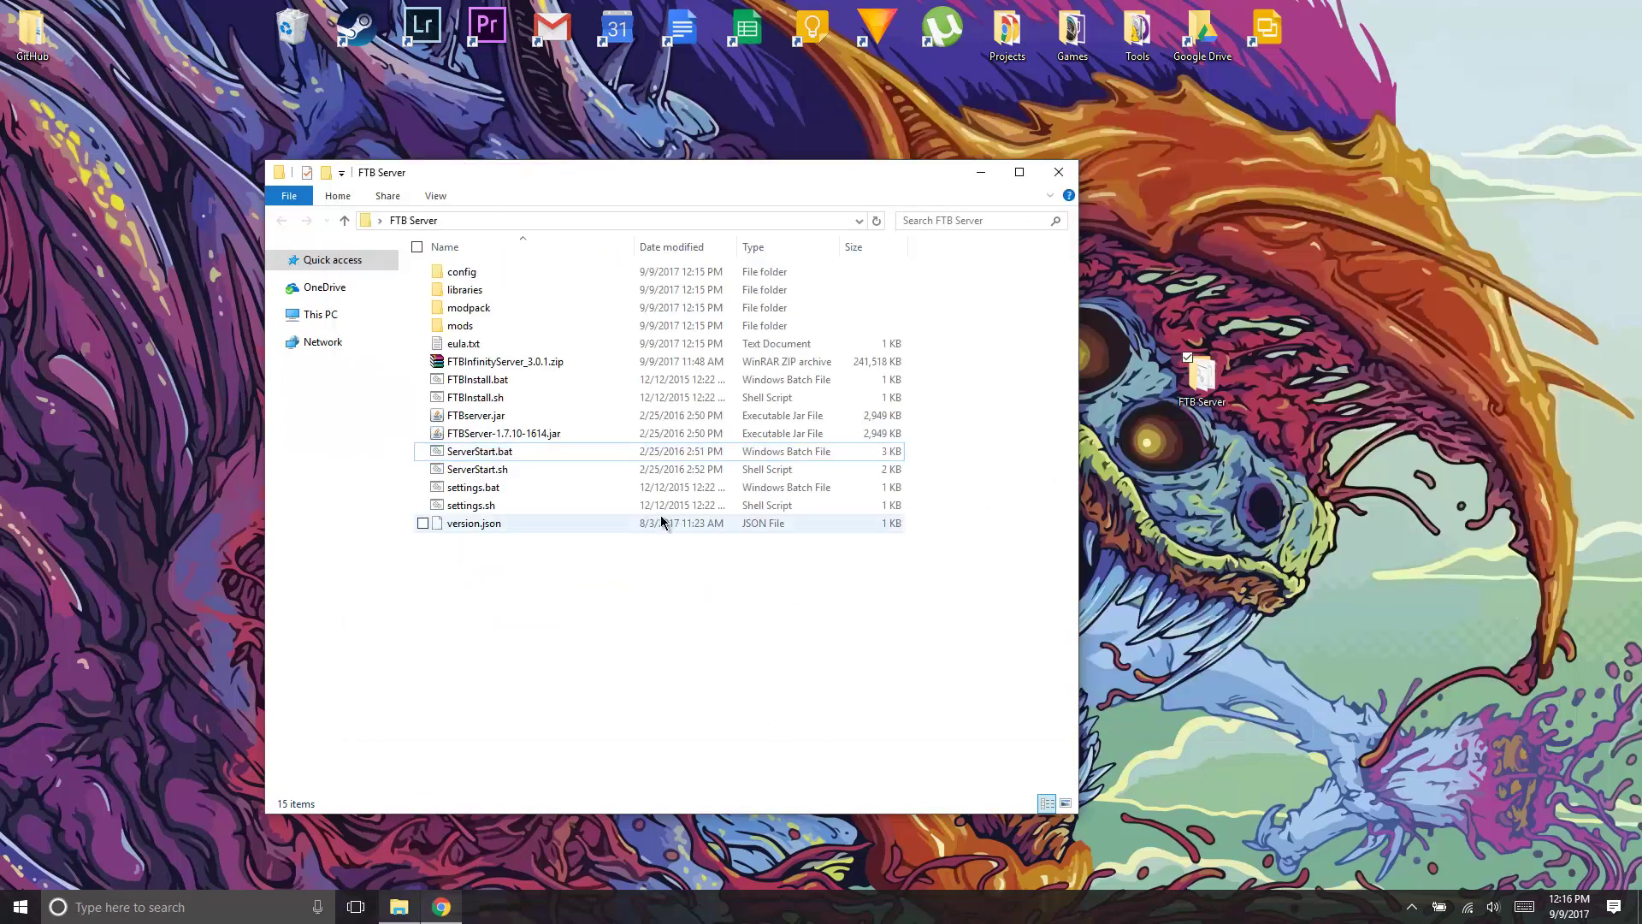
double_click(600, 454)
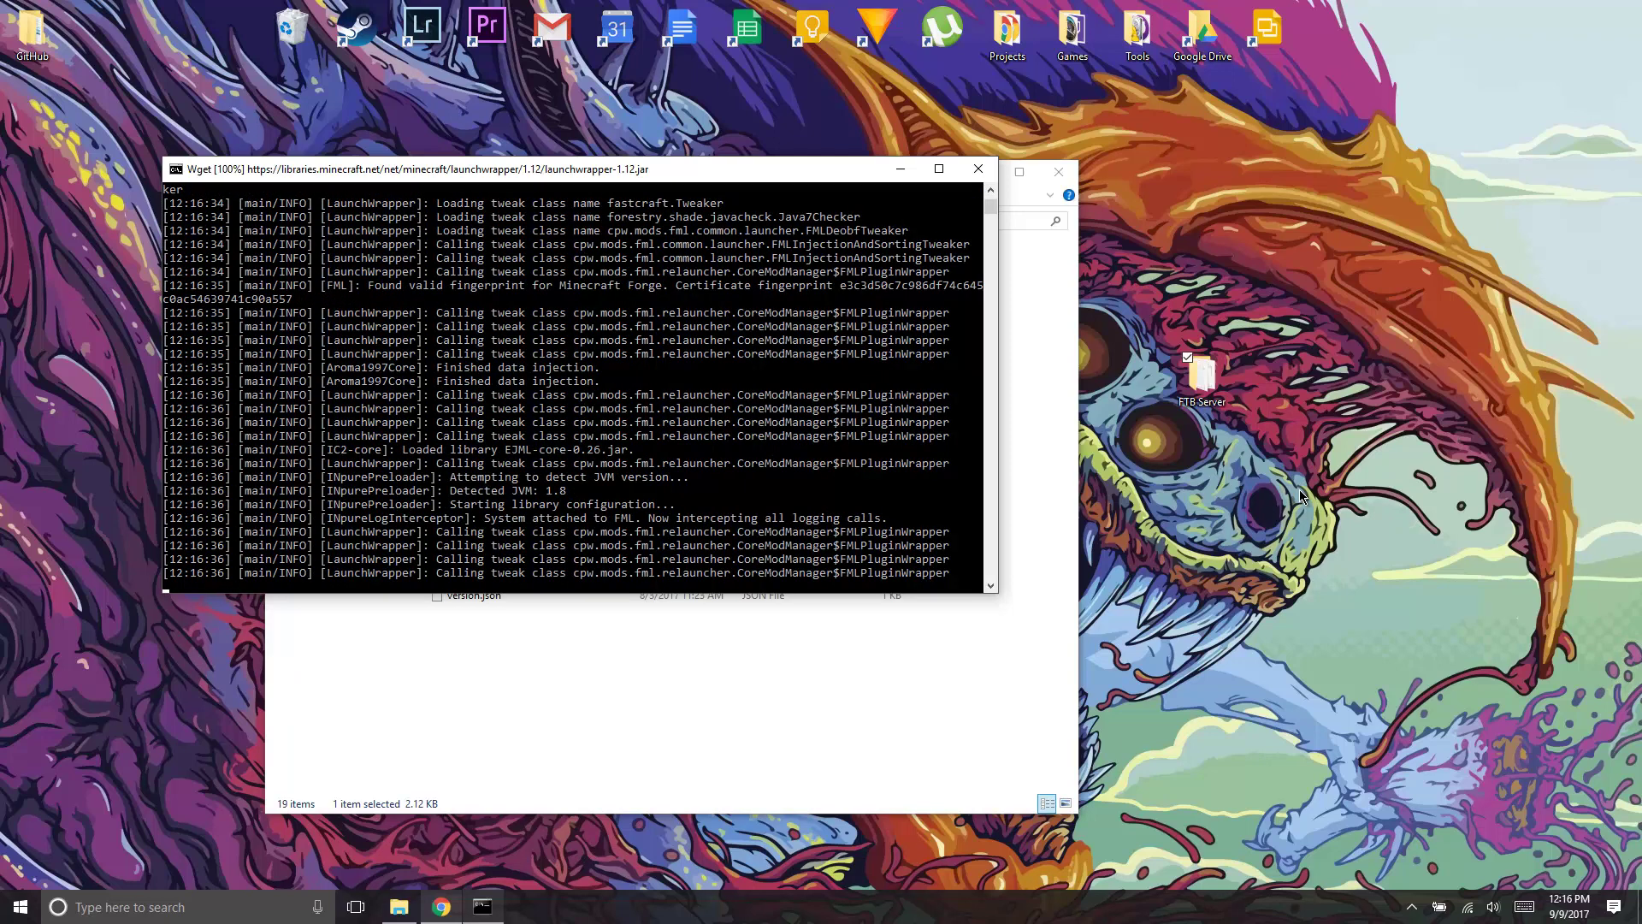
click(1035, 359)
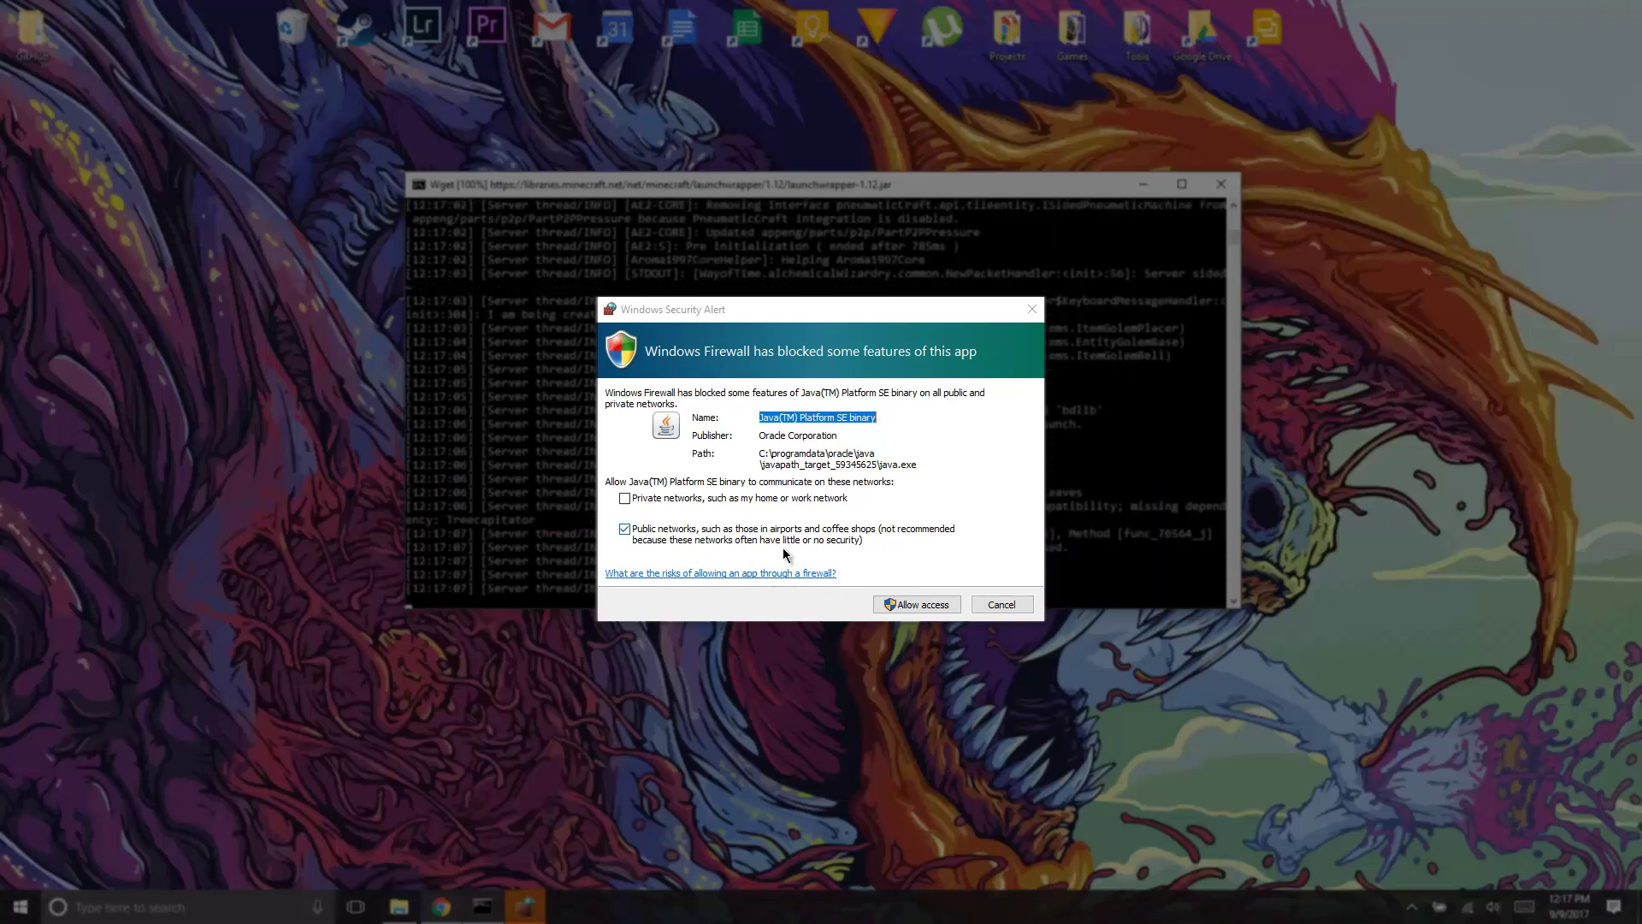
Allow Java(TM) Platform SE binary through Windows Firewall on public networks, and minimize the server console.
click(935, 600)
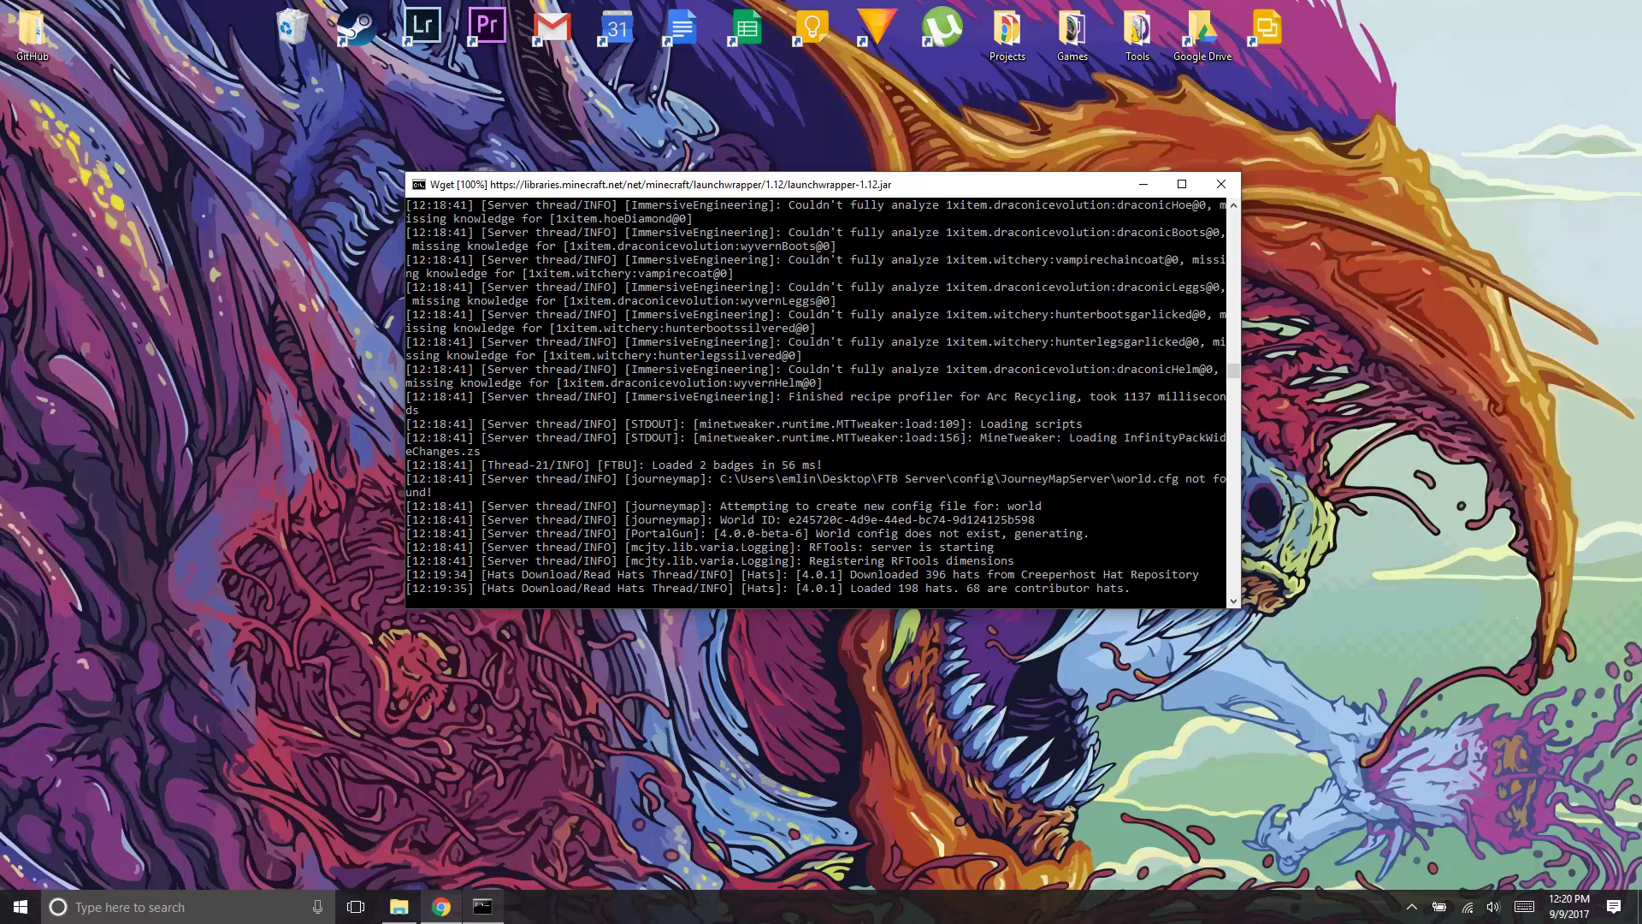
drag(835, 189, 897, 235)
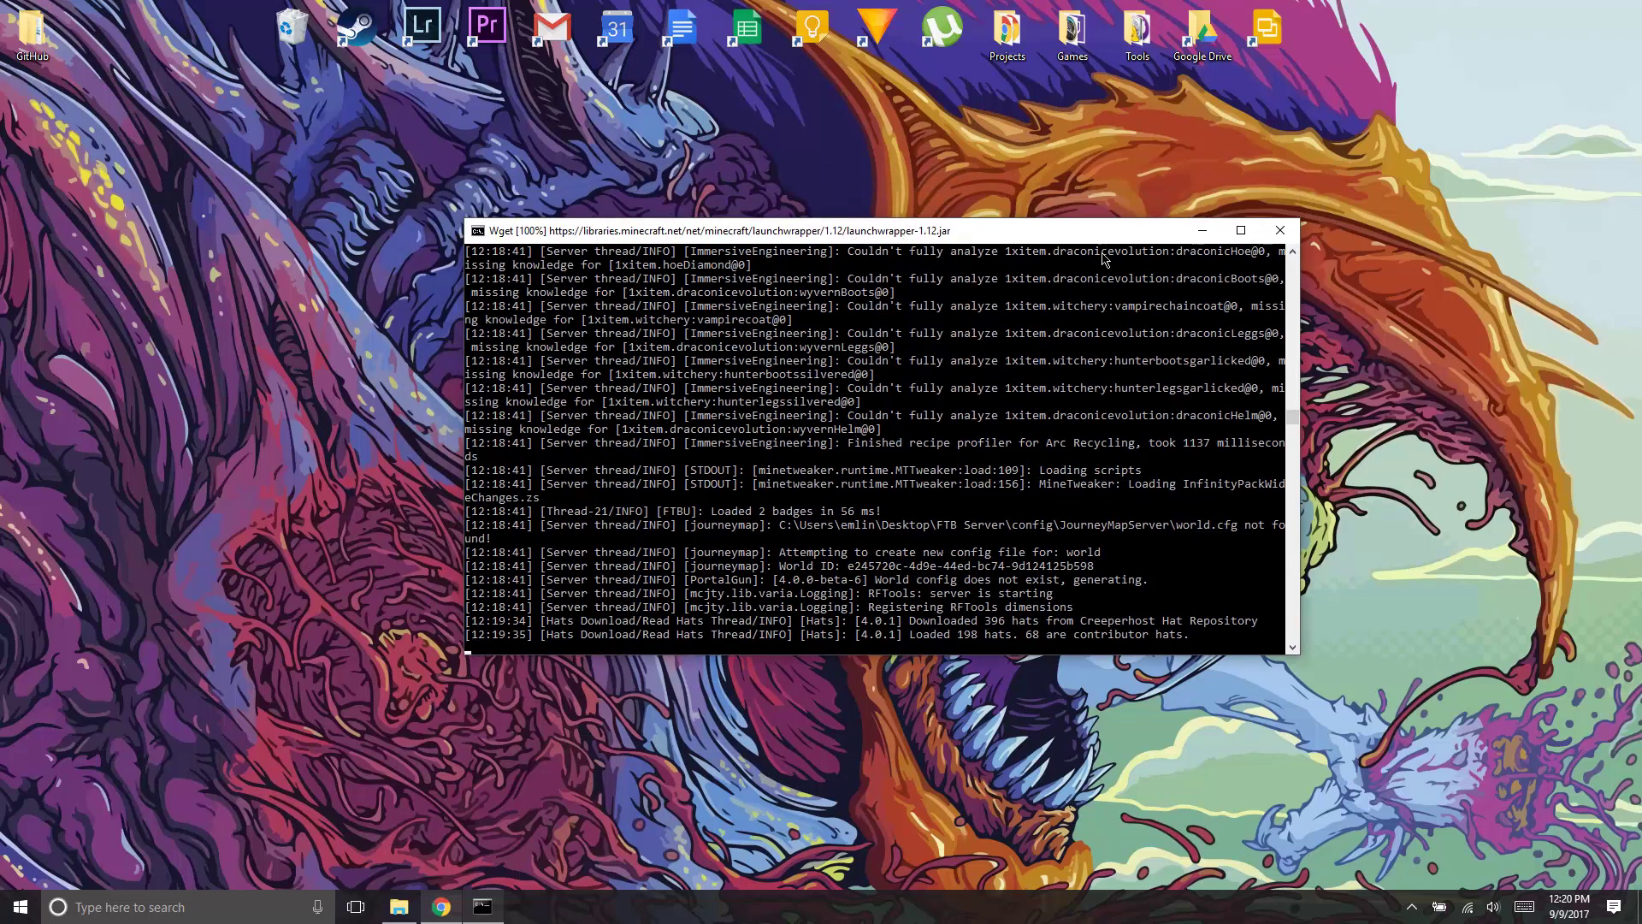
click(1202, 243)
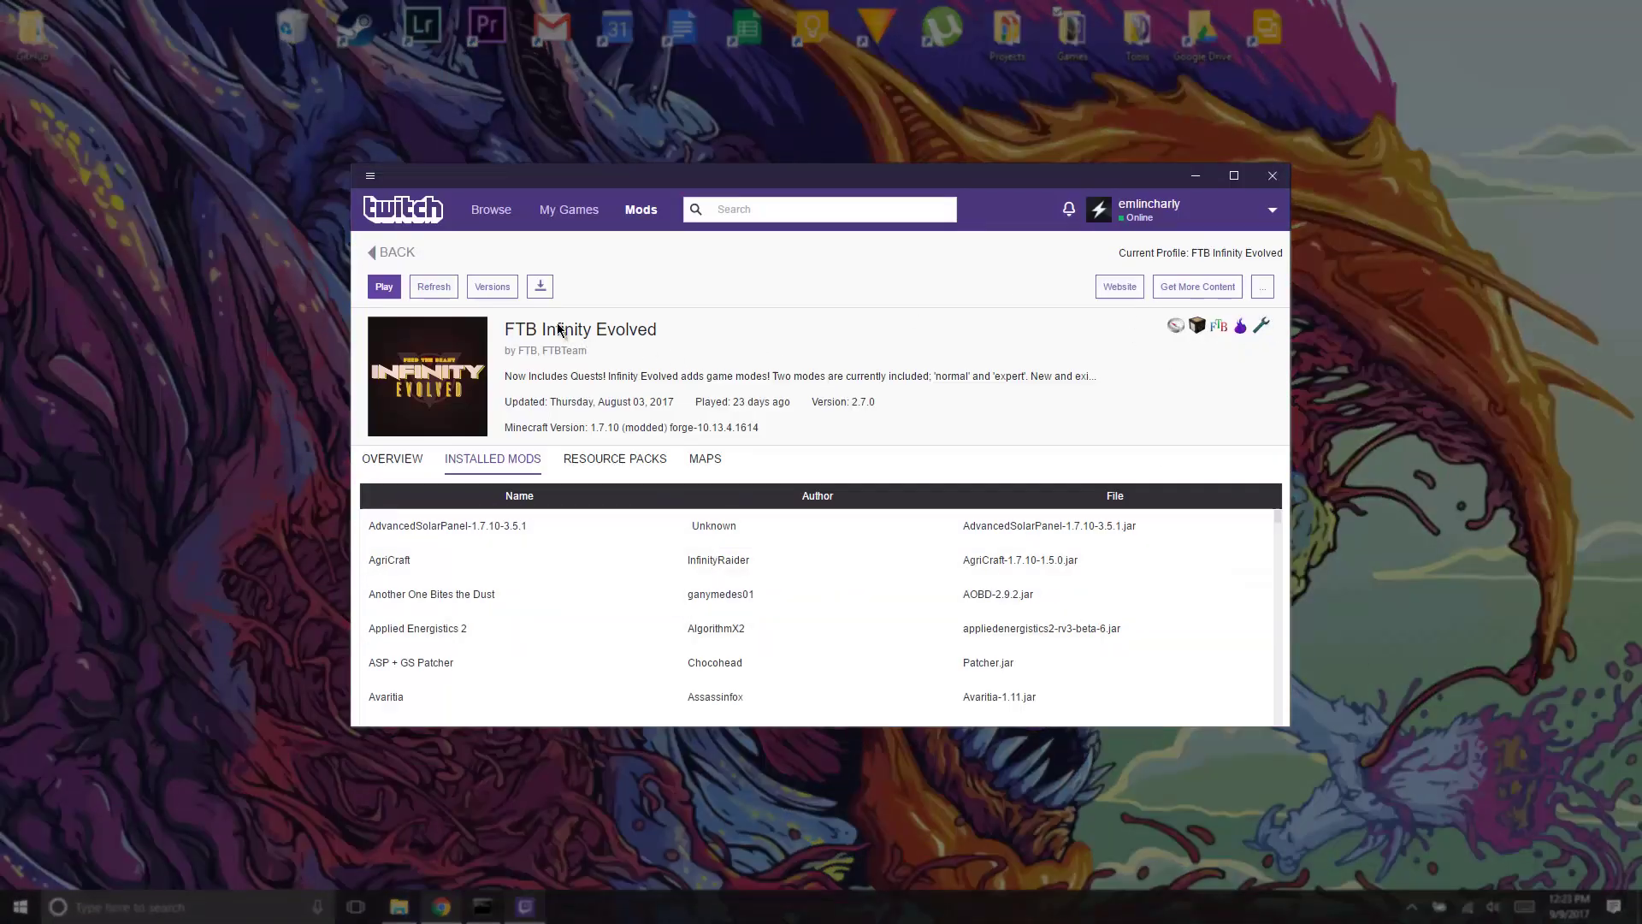
In the Twitch app, update the FTB Infinity Evolved modpack to FTBInfinity-3.0.1-1.7.10.zip (Release) with Update to new profile enabled.
click(492, 286)
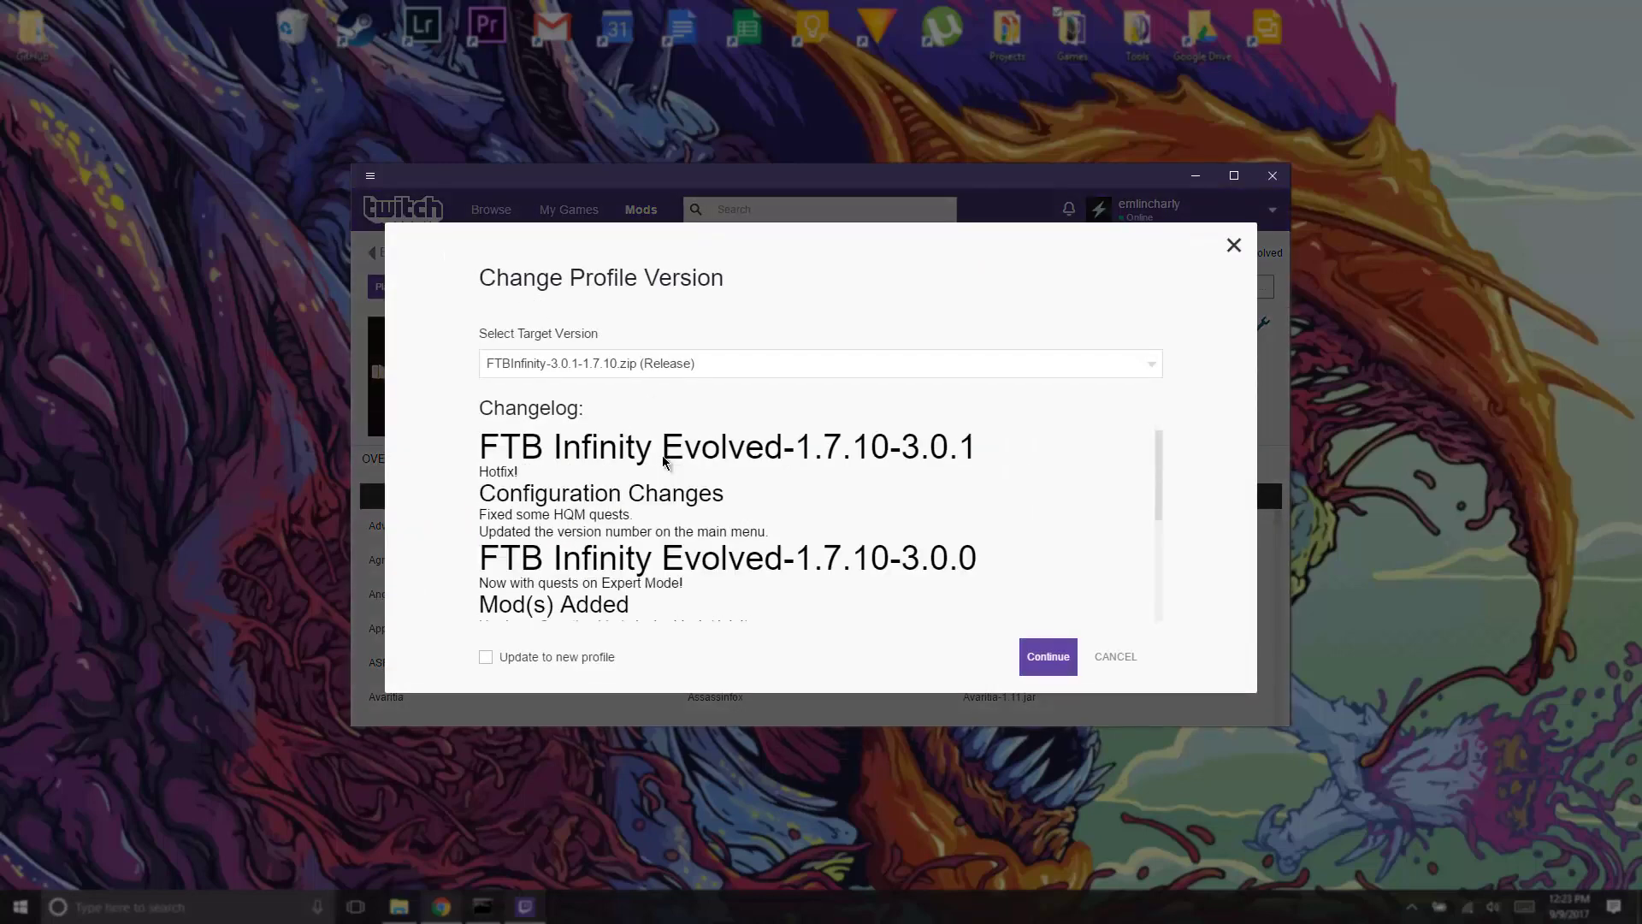
click(598, 660)
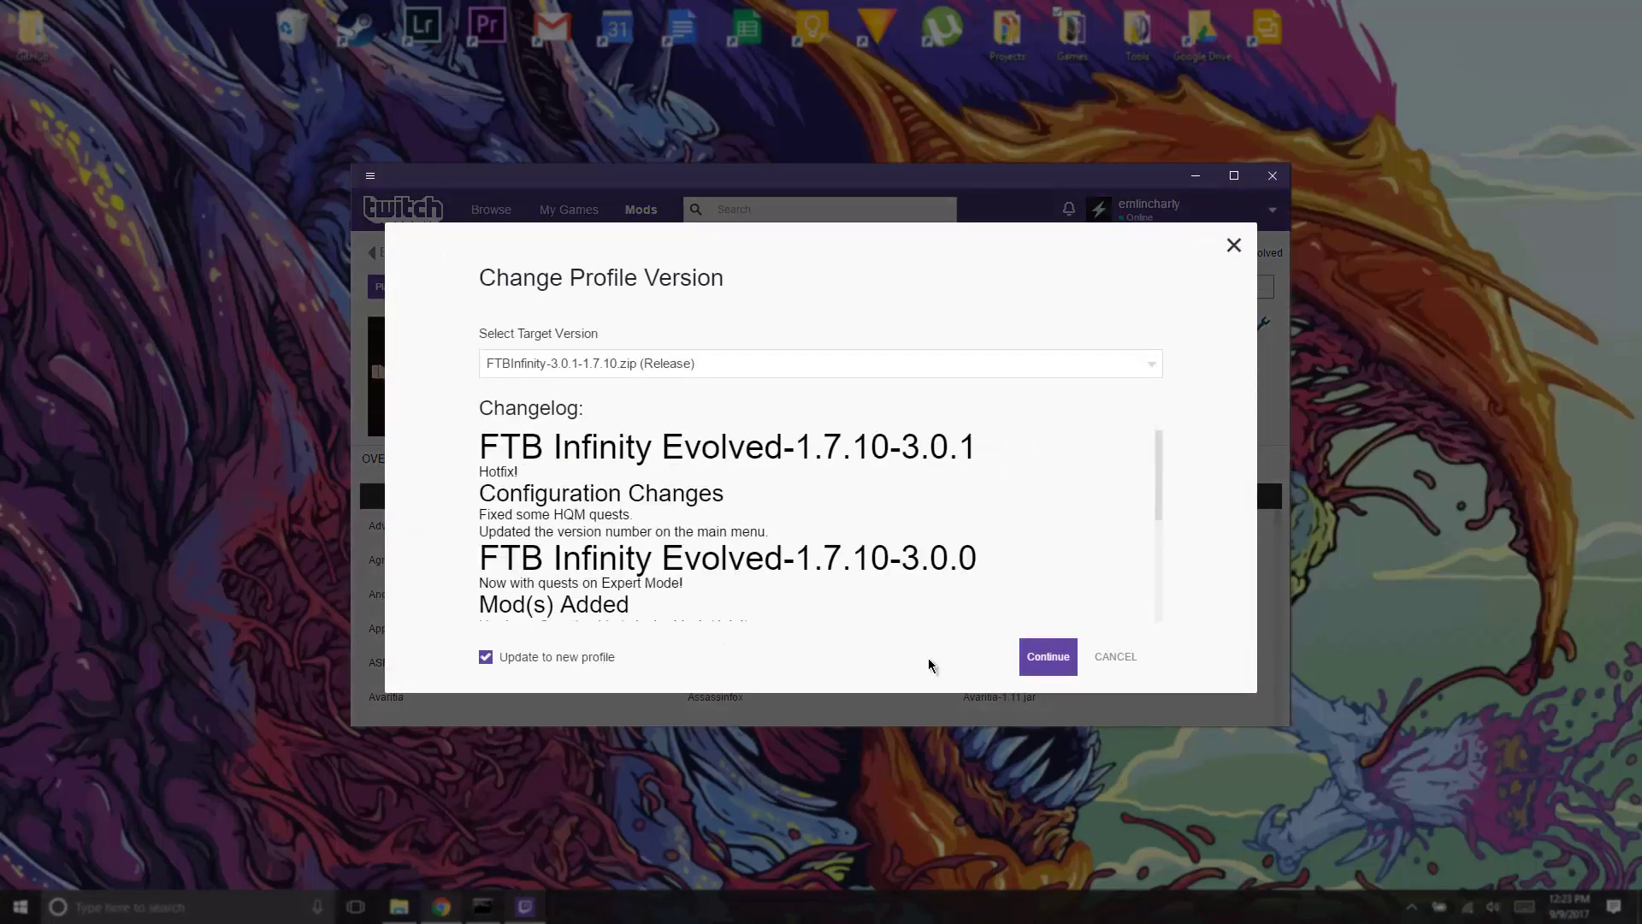
click(1046, 664)
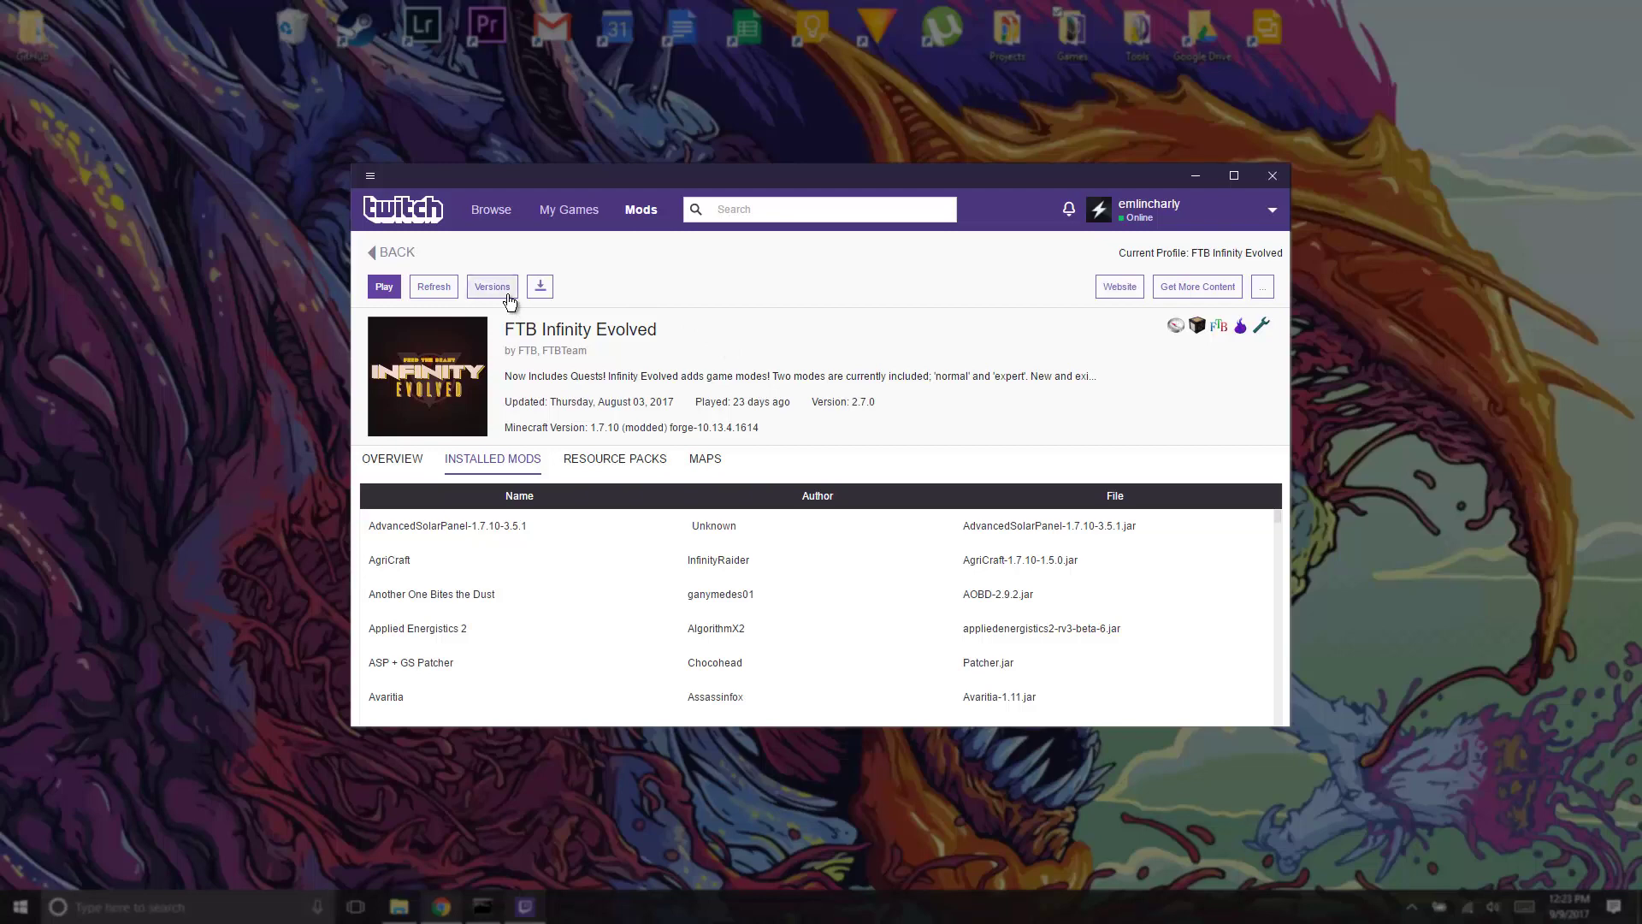
click(508, 295)
click(697, 365)
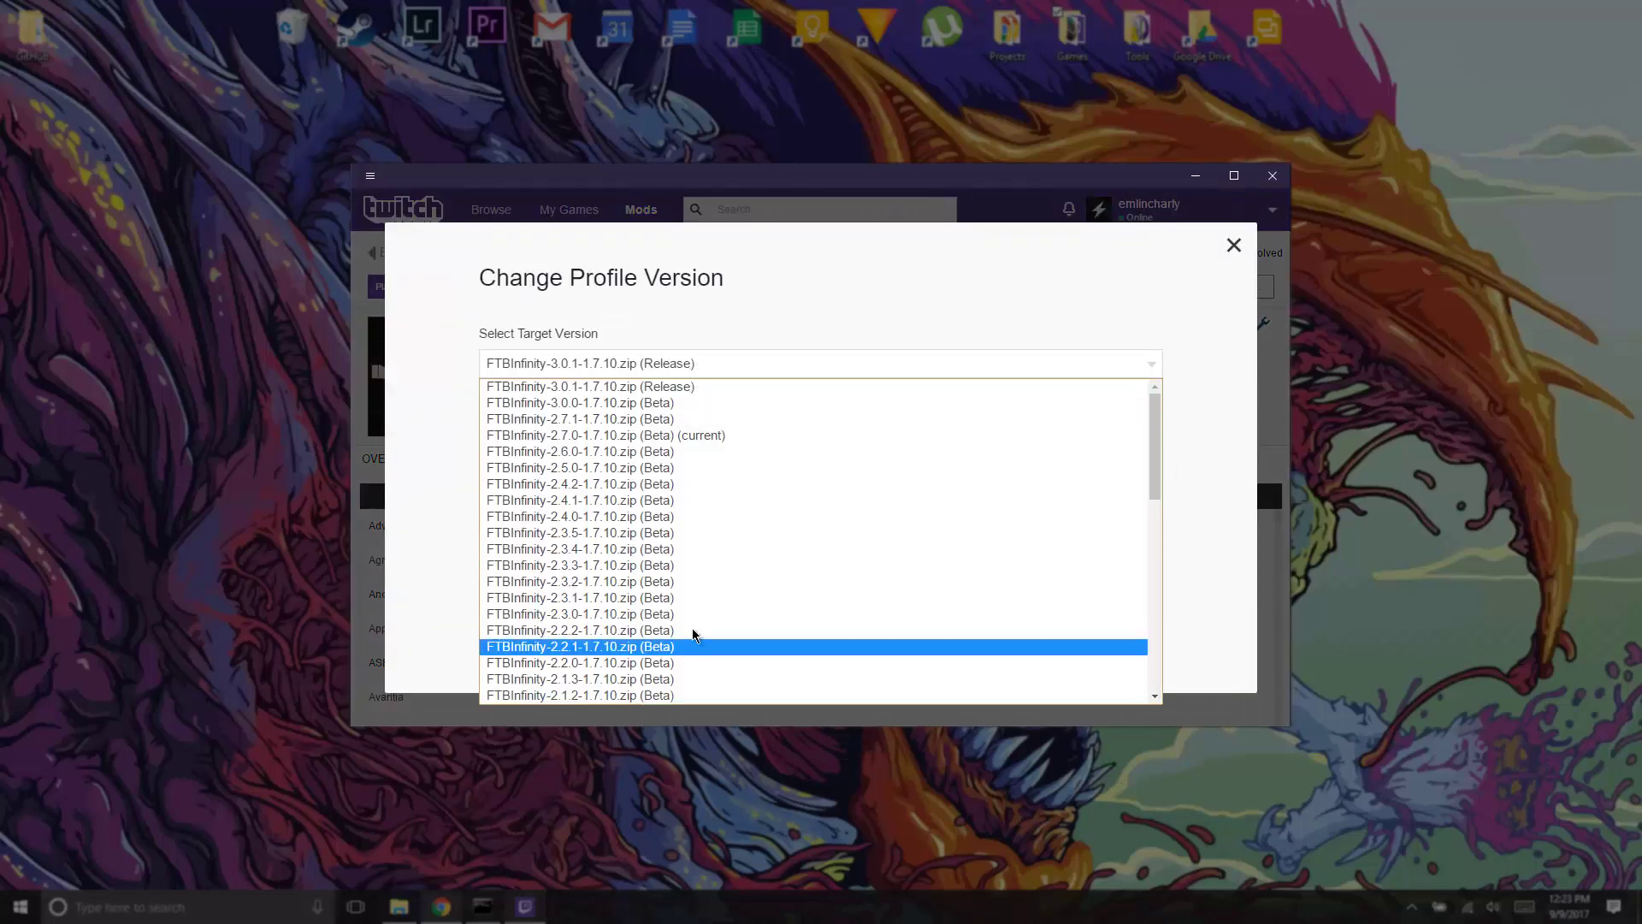
click(744, 388)
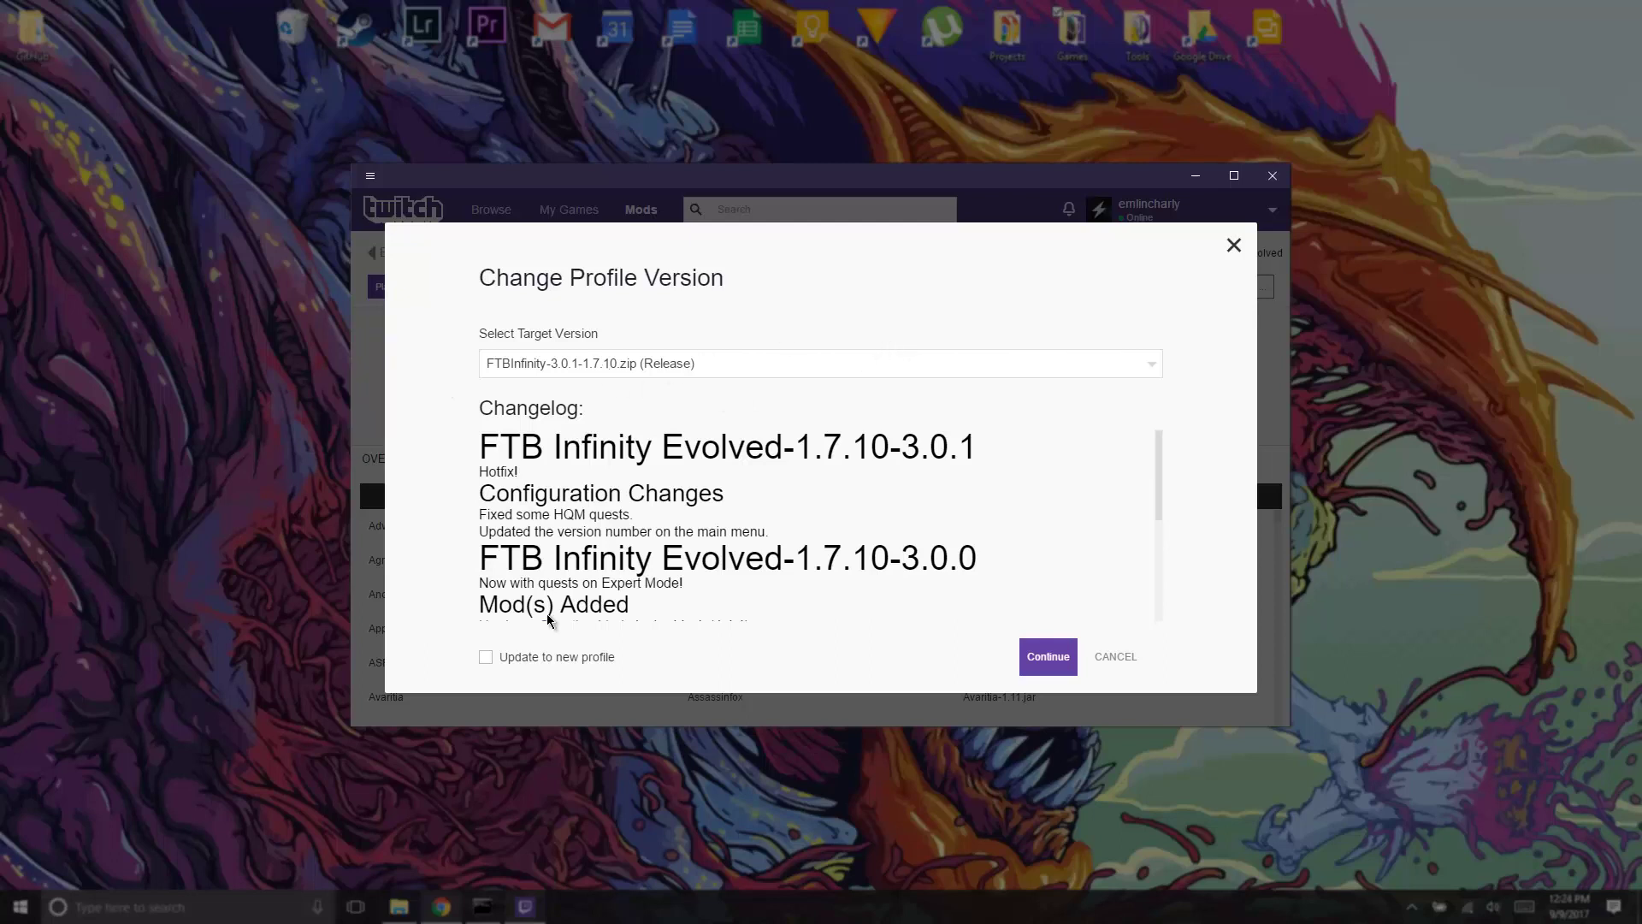
click(484, 658)
click(1051, 655)
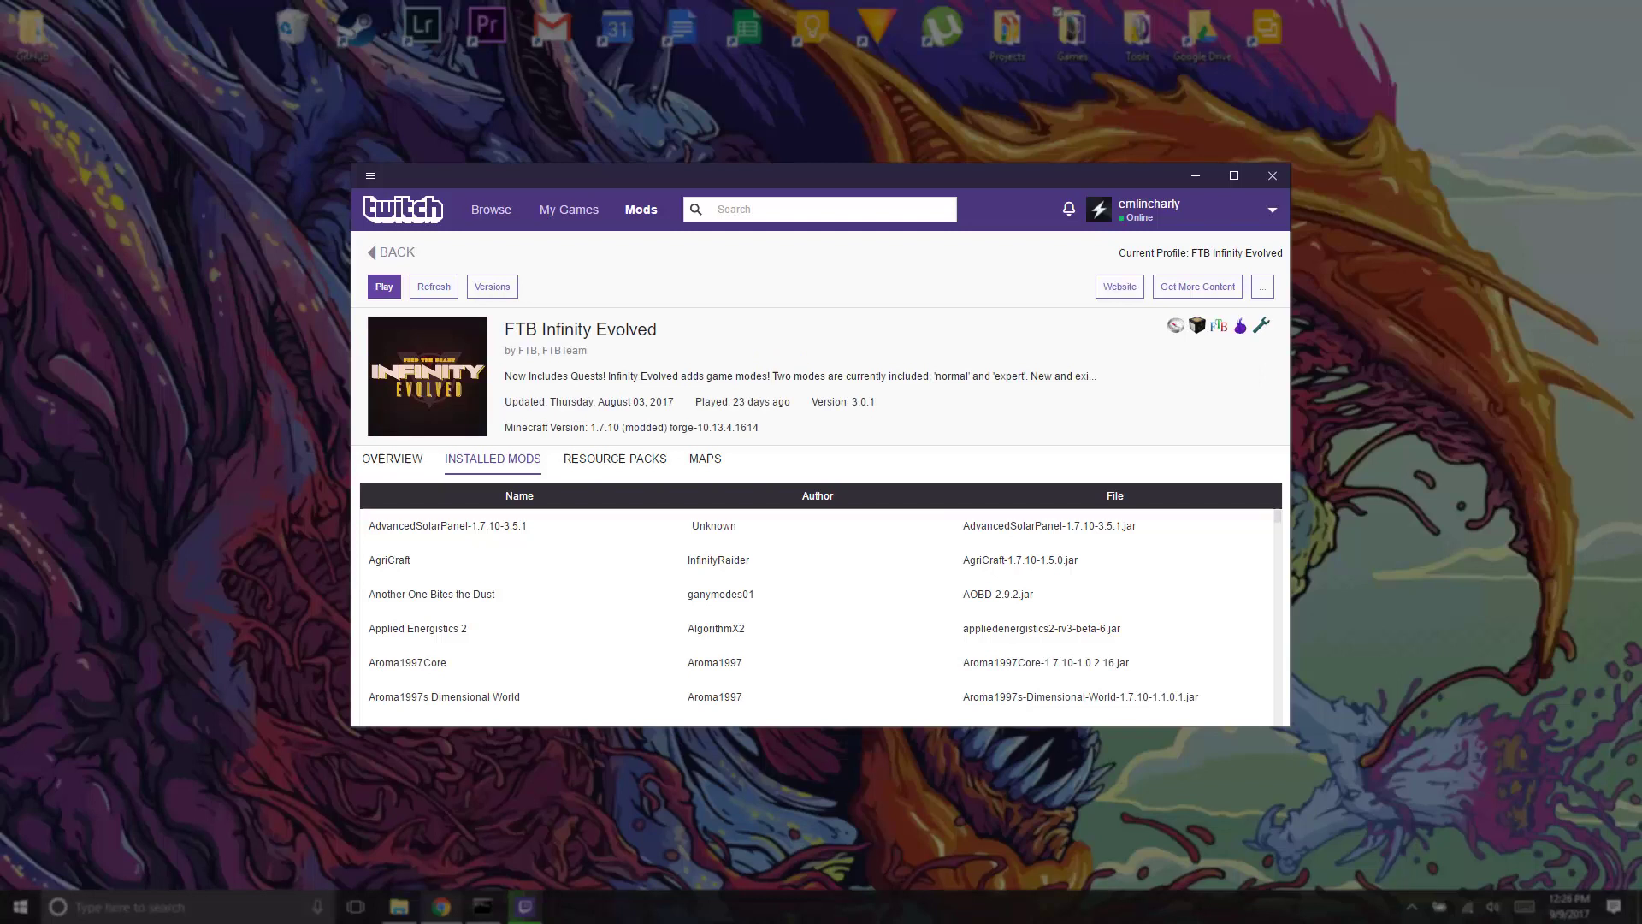
Launch the first FTB Infinity Evolved 3.0.1 profile from My Modpacks, minimize Twitch and start the game in Minecraft Launcher.
mouse_move(514, 898)
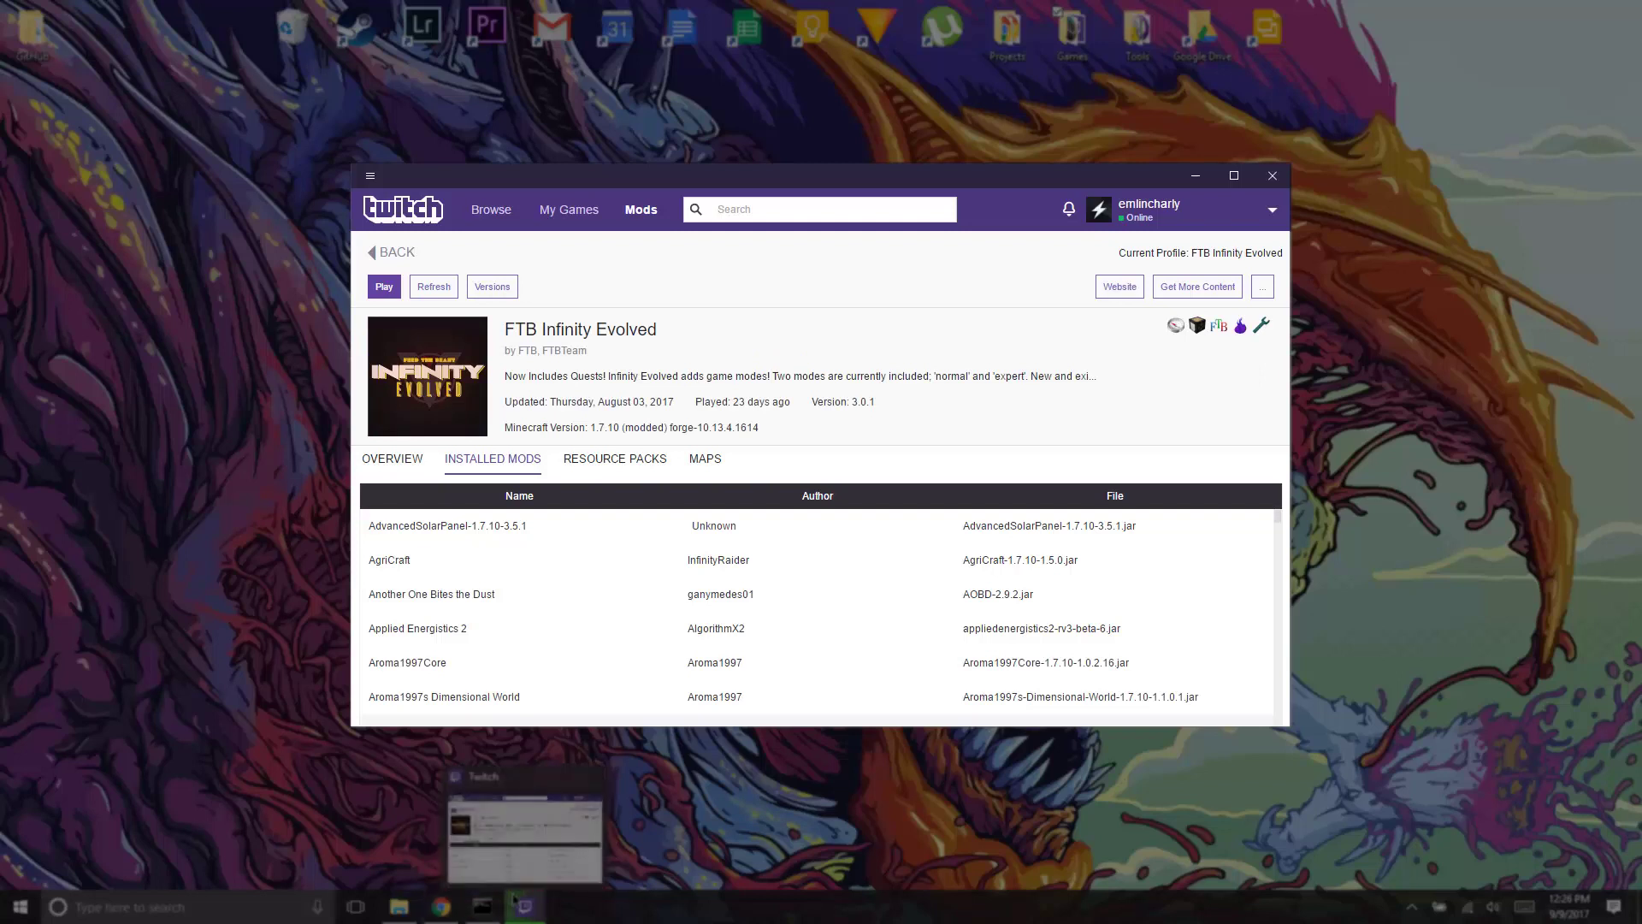
click(381, 294)
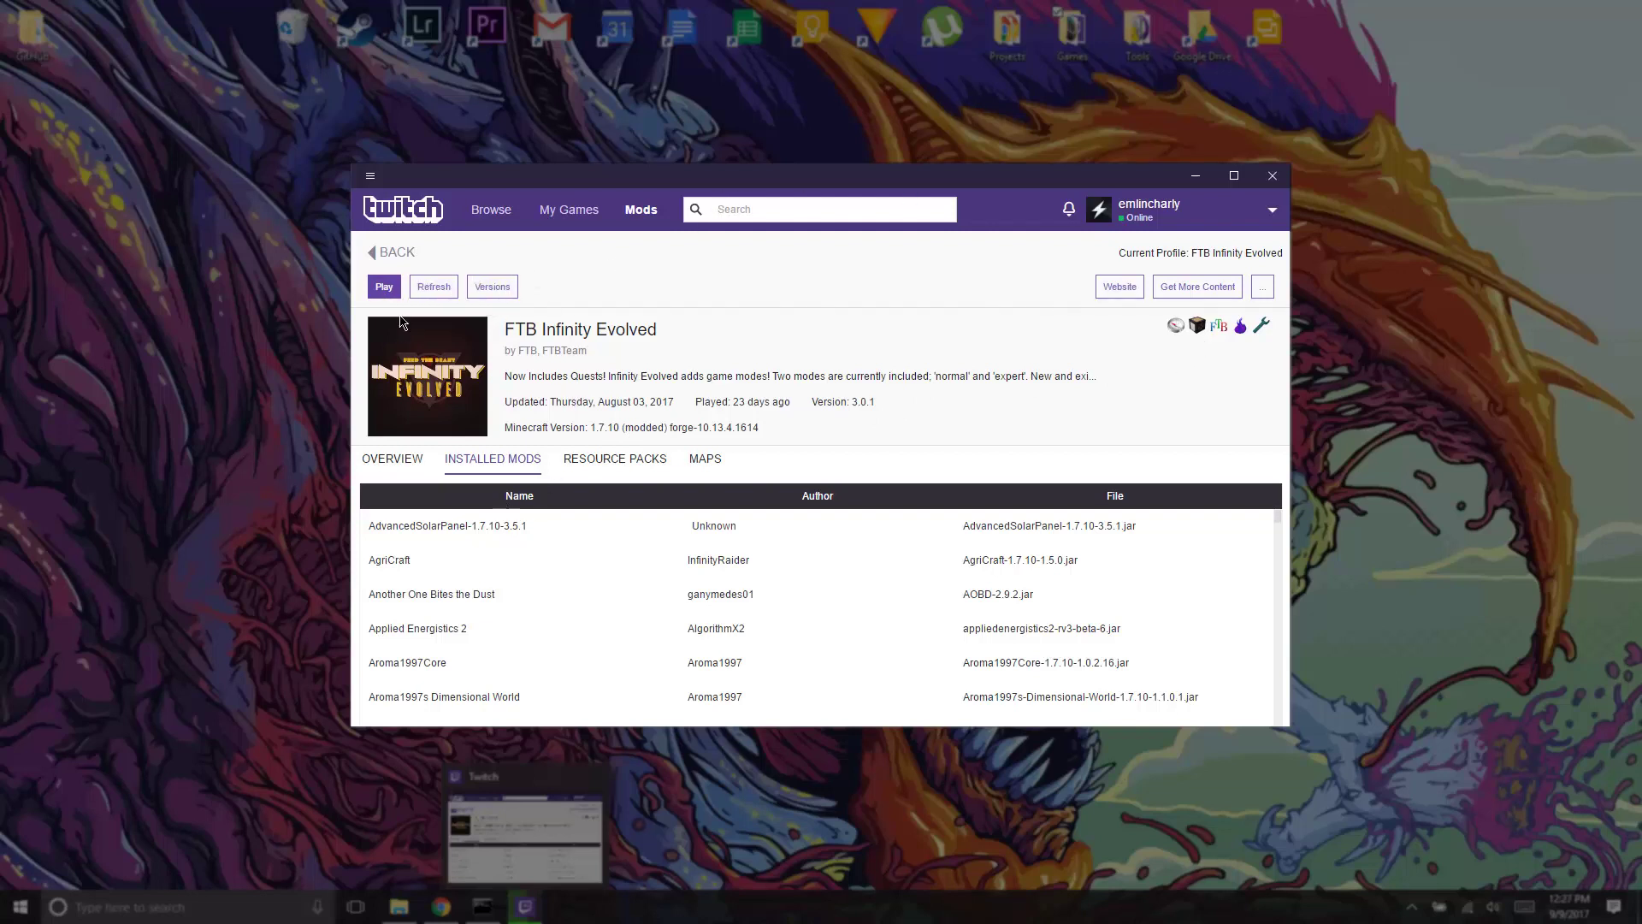
click(389, 251)
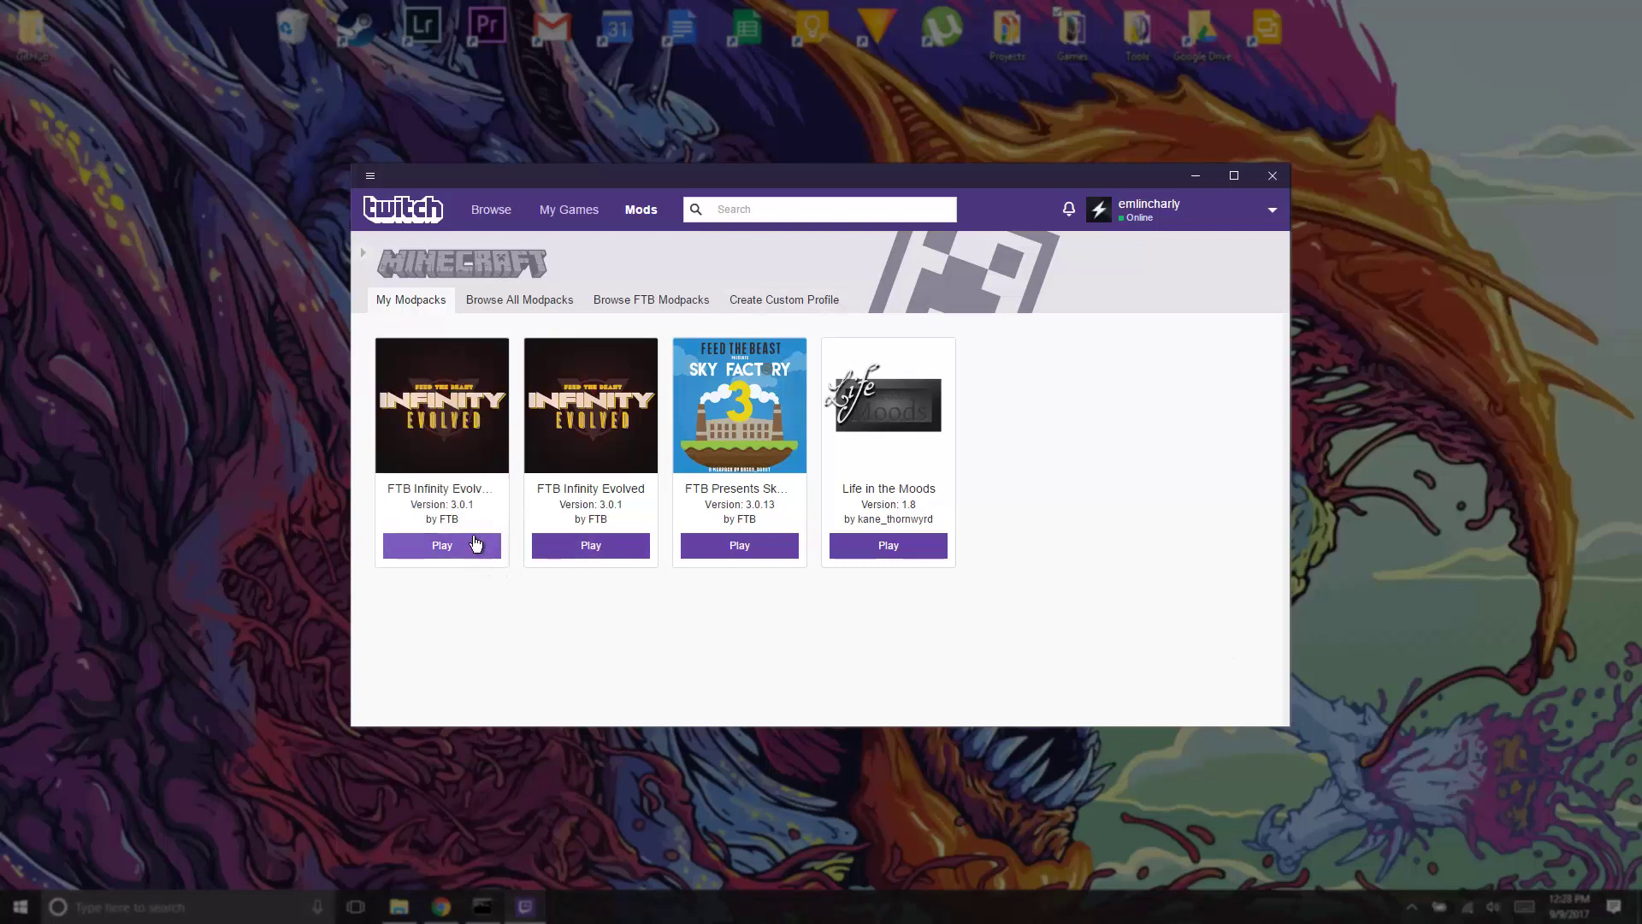
click(414, 551)
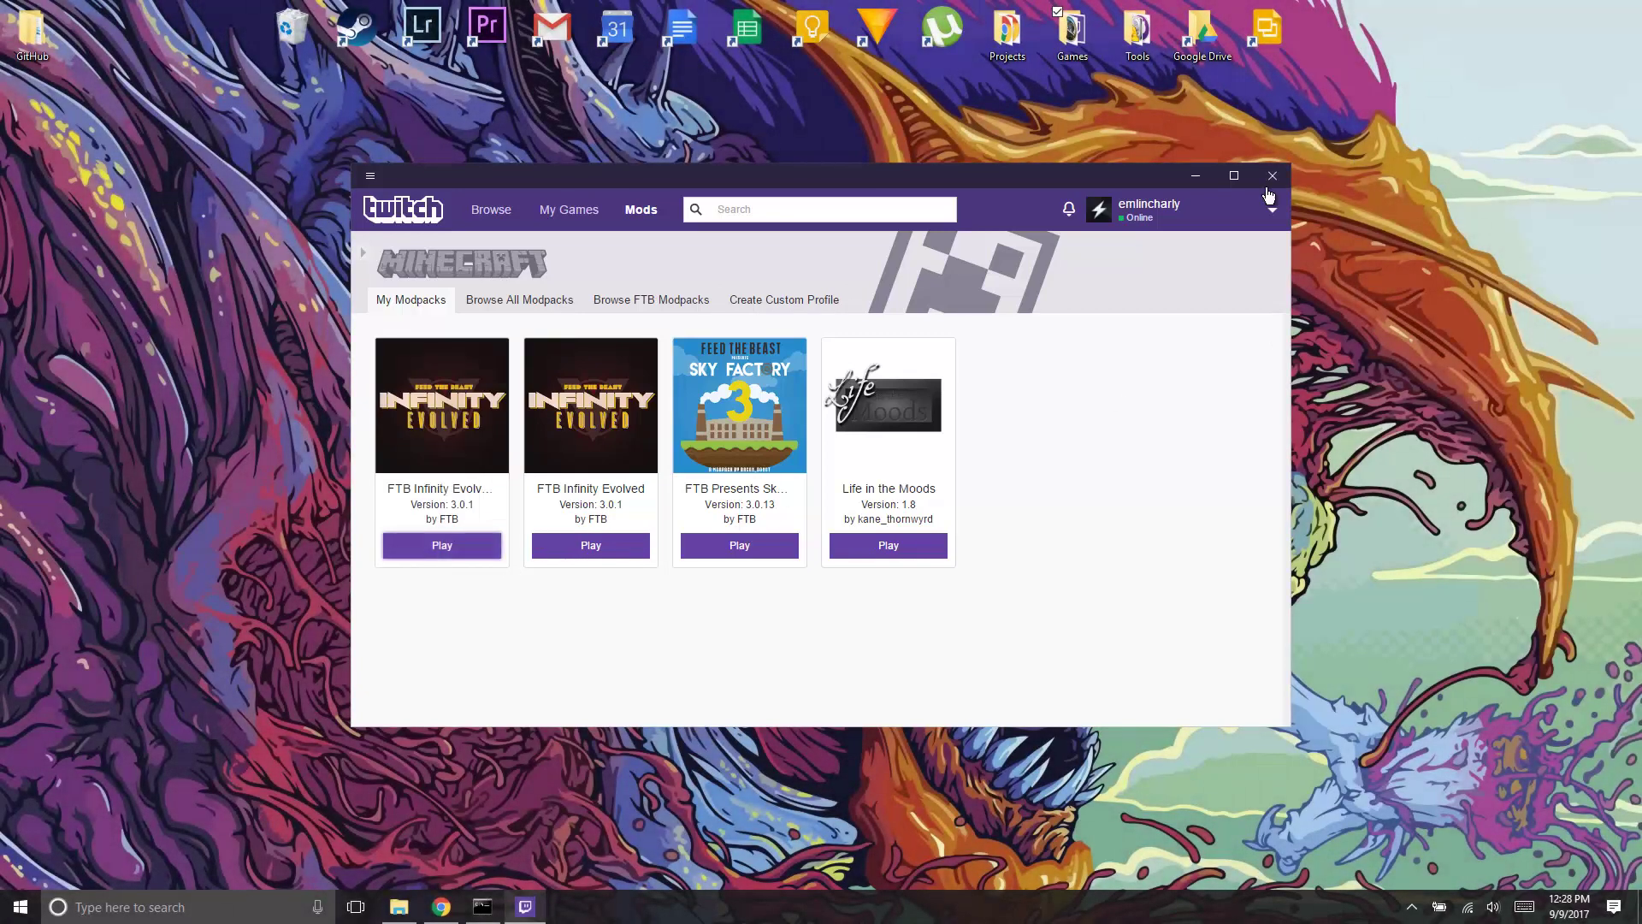
click(1194, 177)
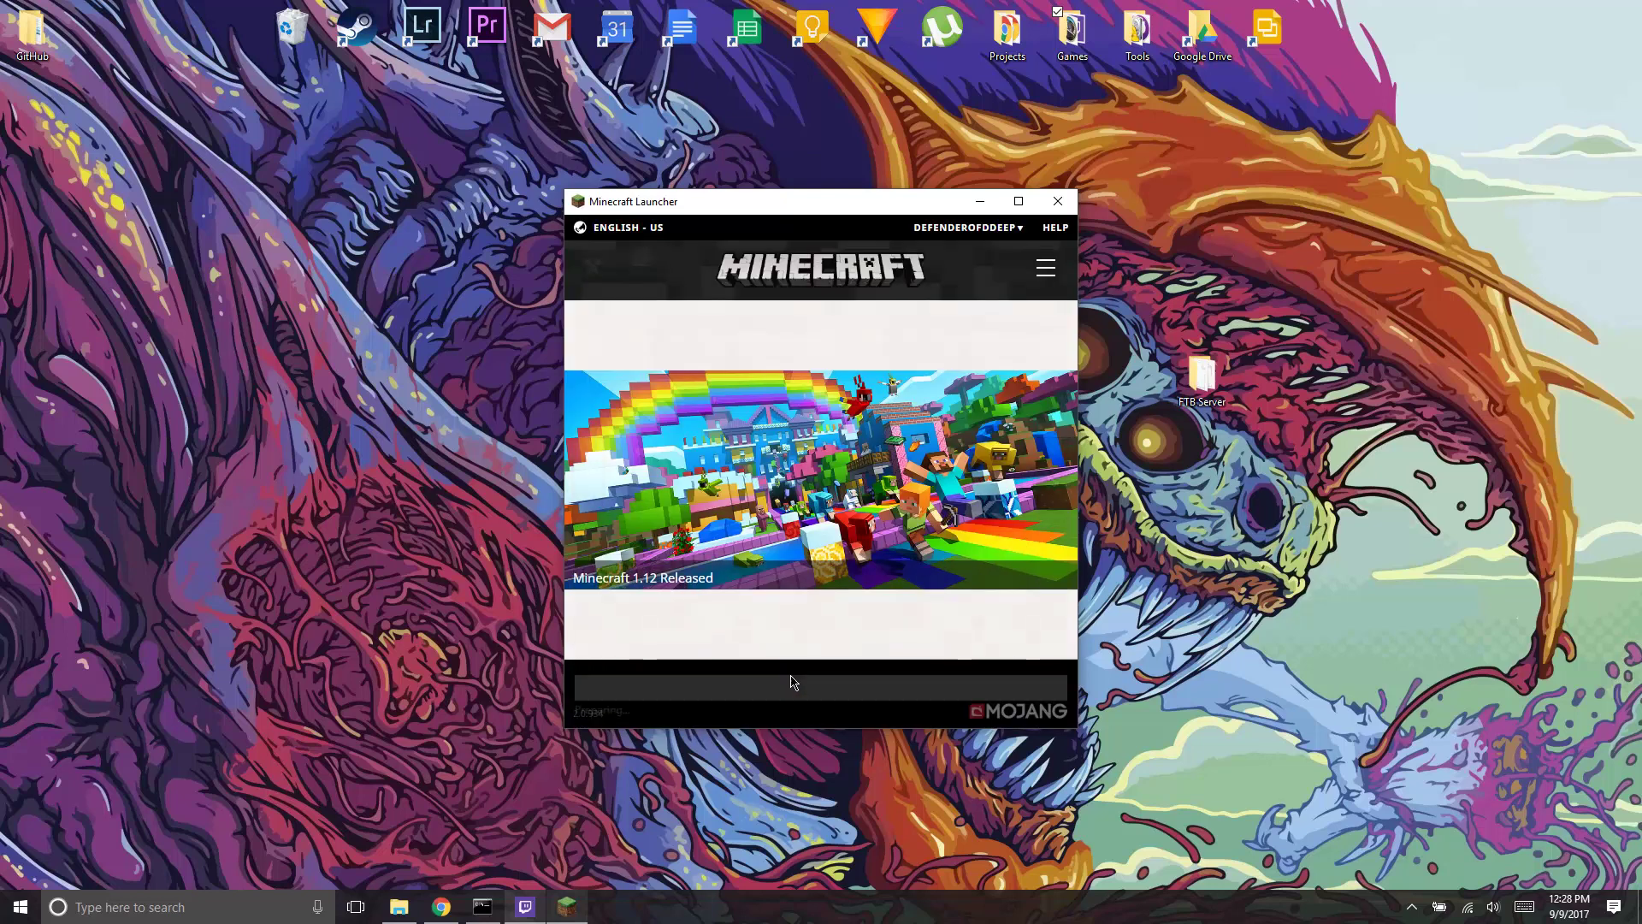
click(791, 682)
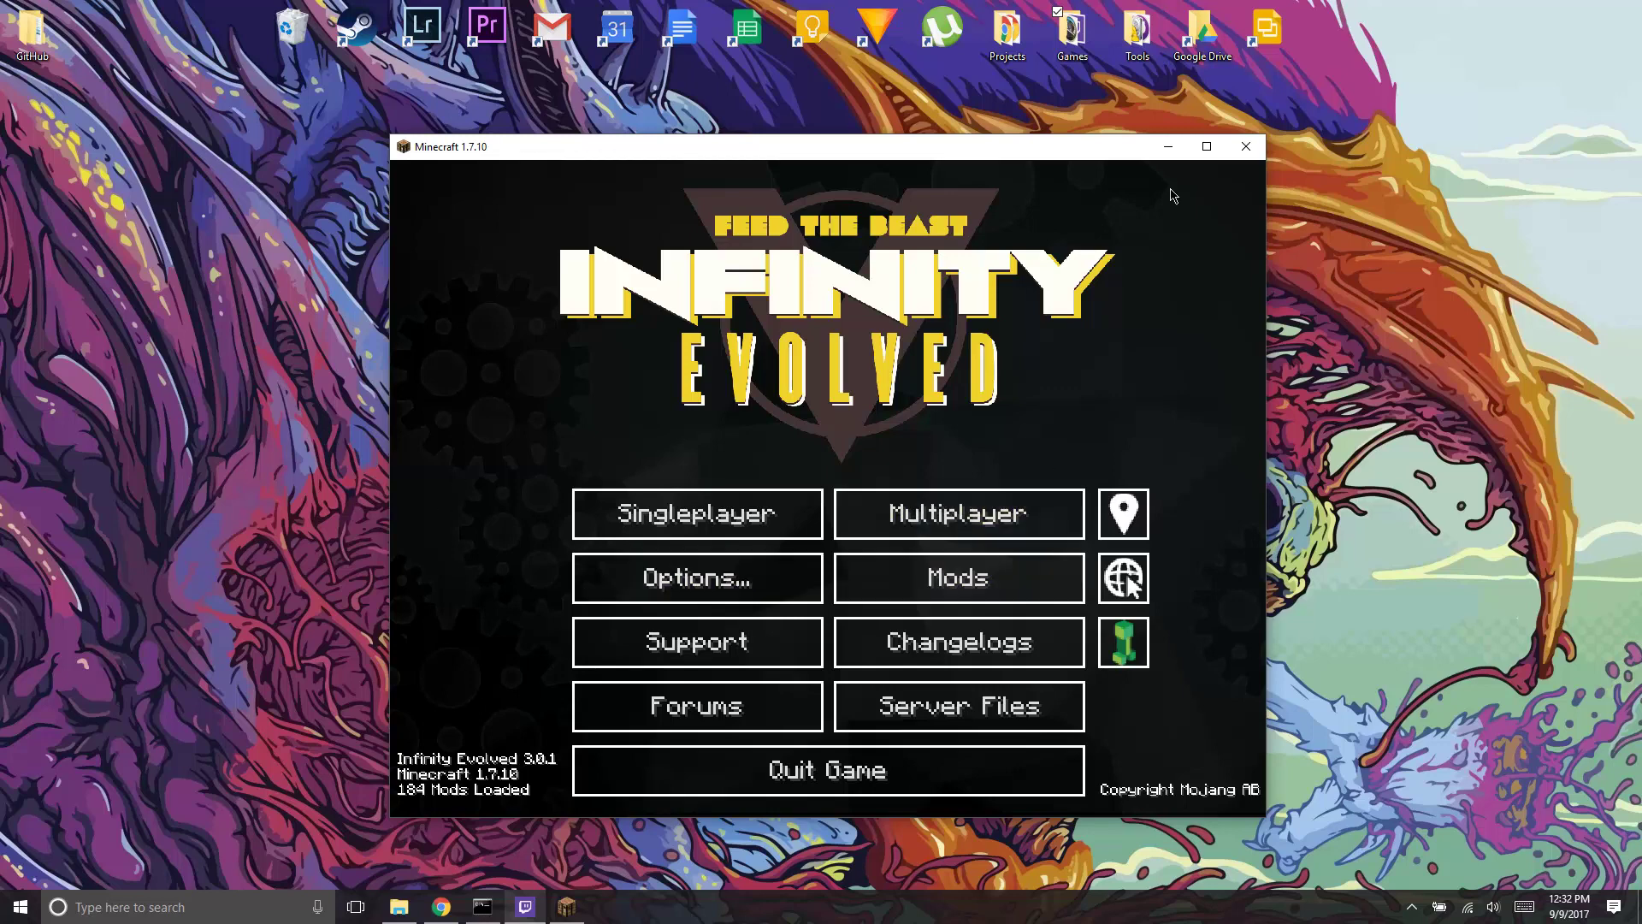
Maximize the game window and join the multiplayer server at localhost through Direct Connect.
click(1206, 147)
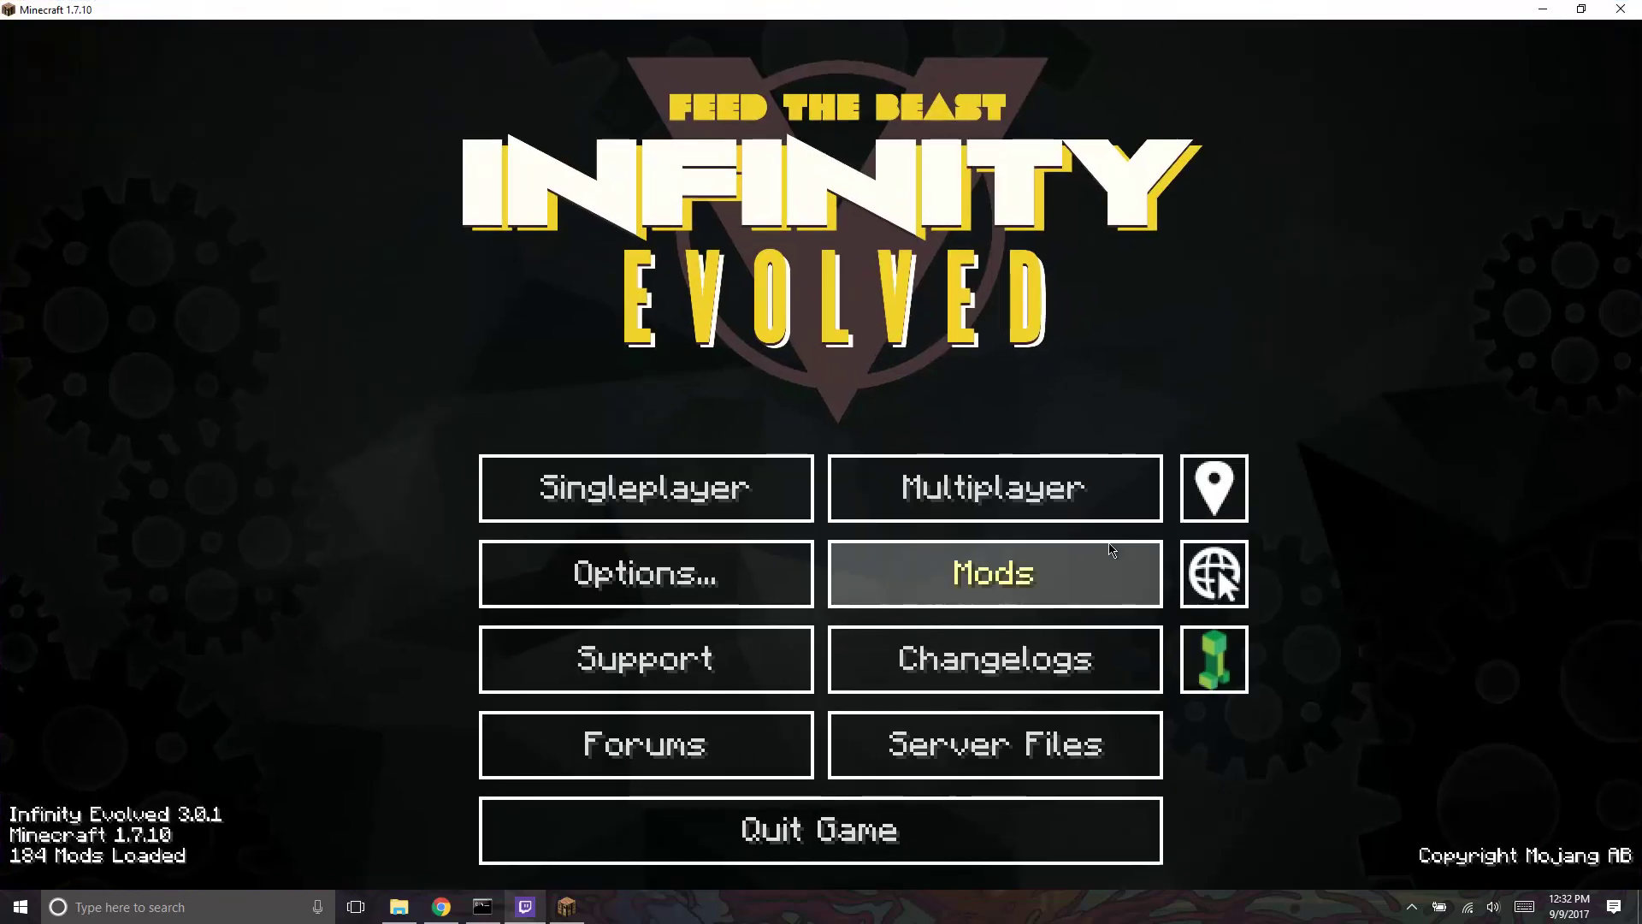
click(1103, 514)
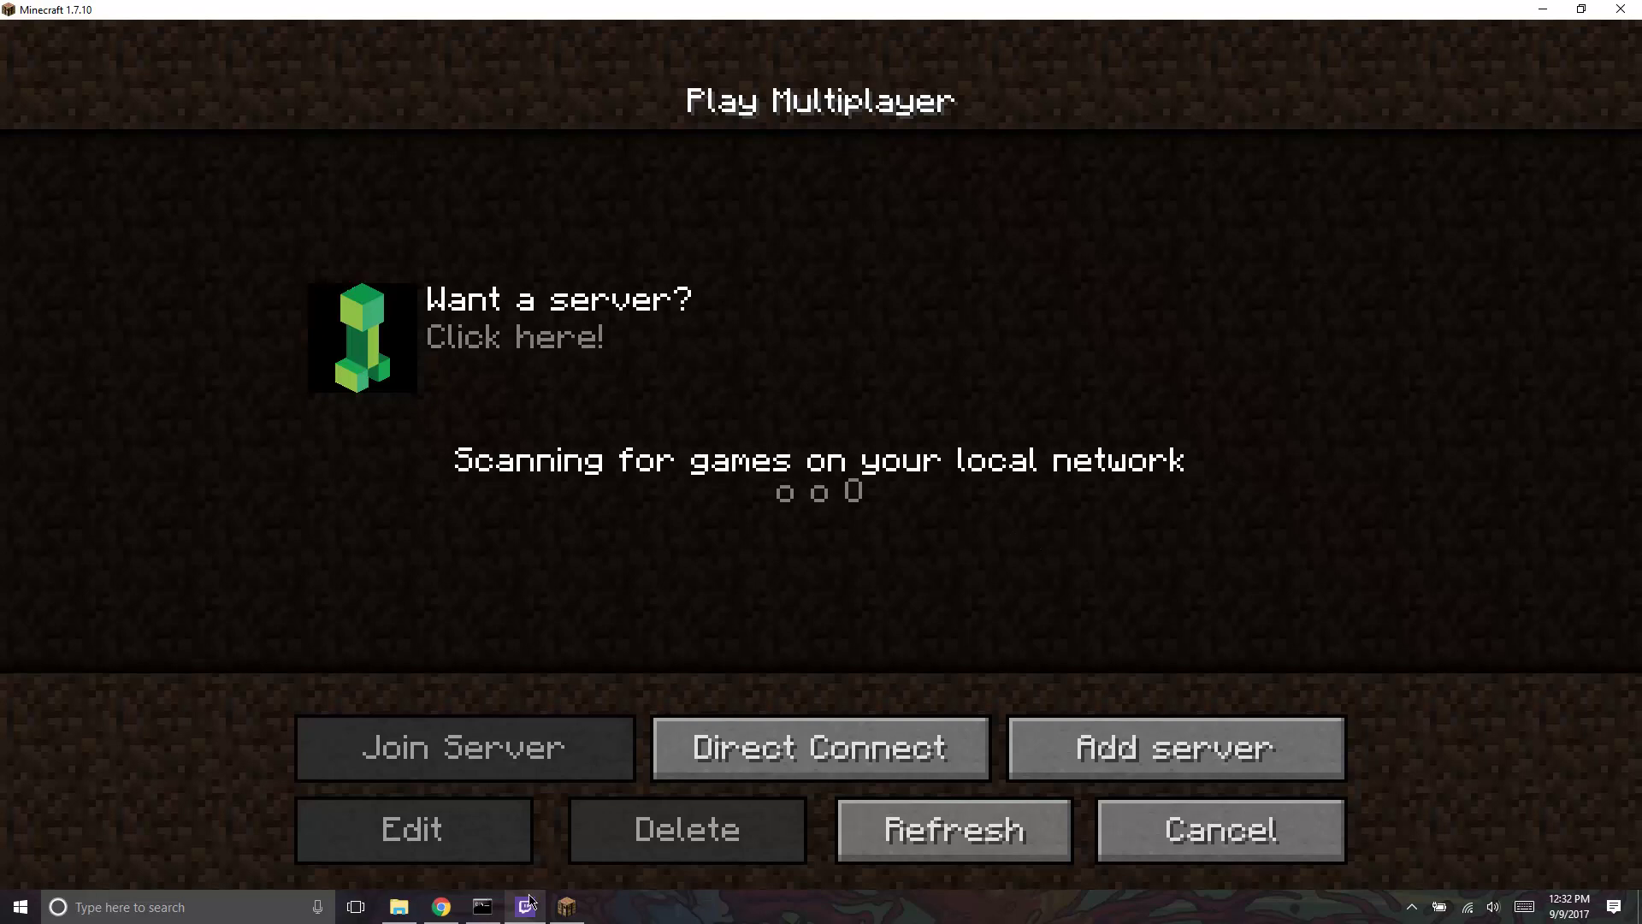
click(842, 761)
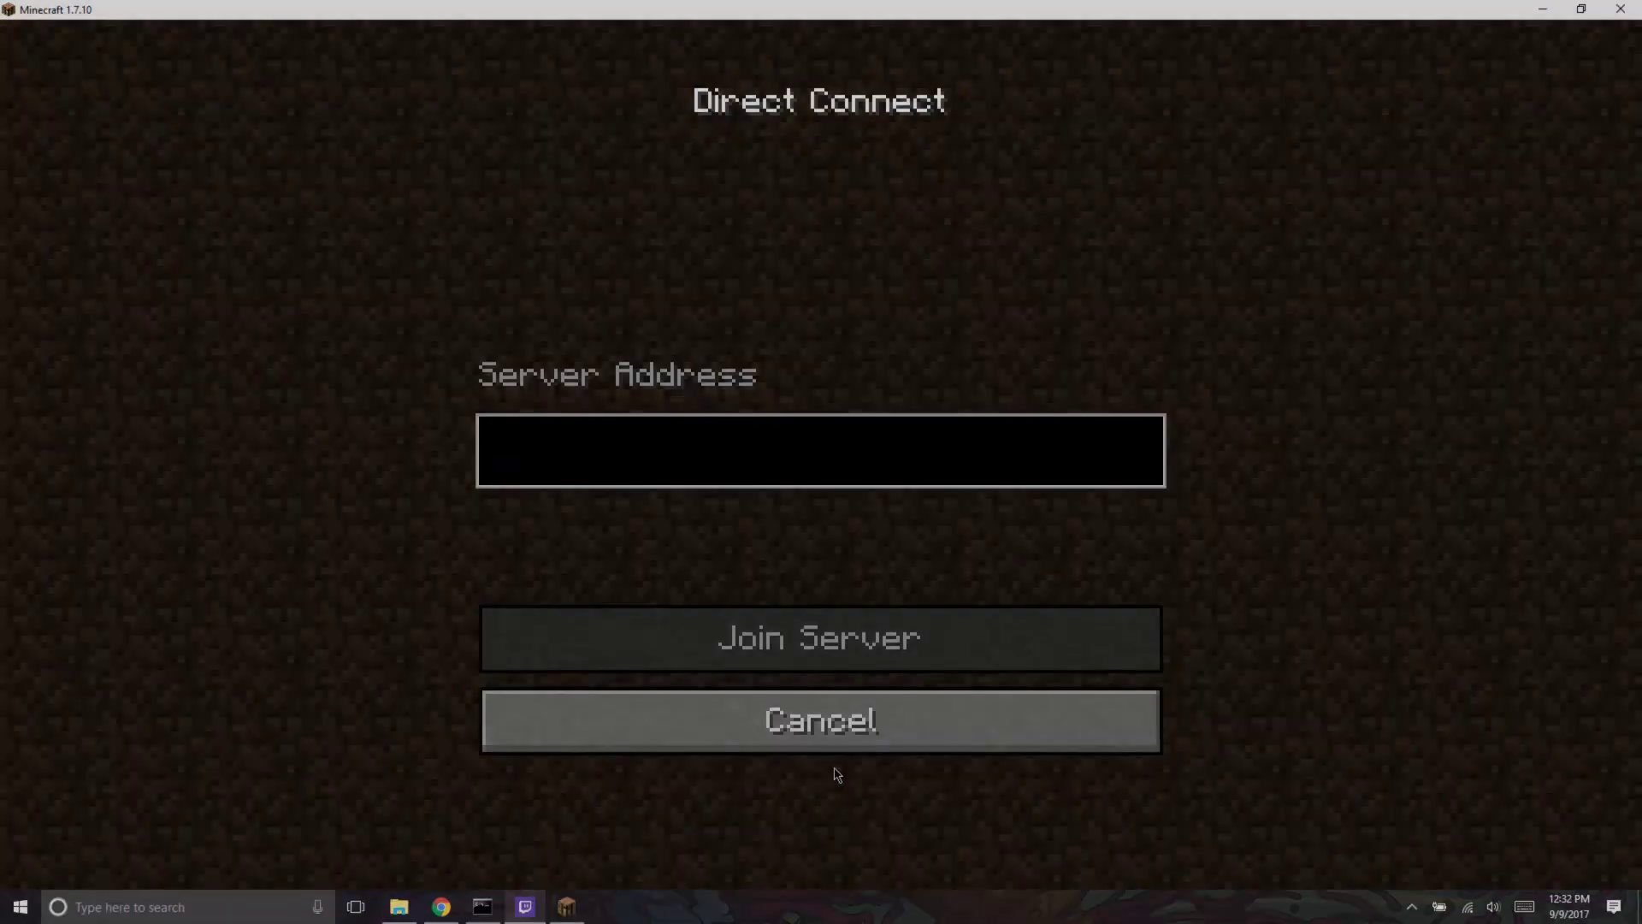
text(localhost)
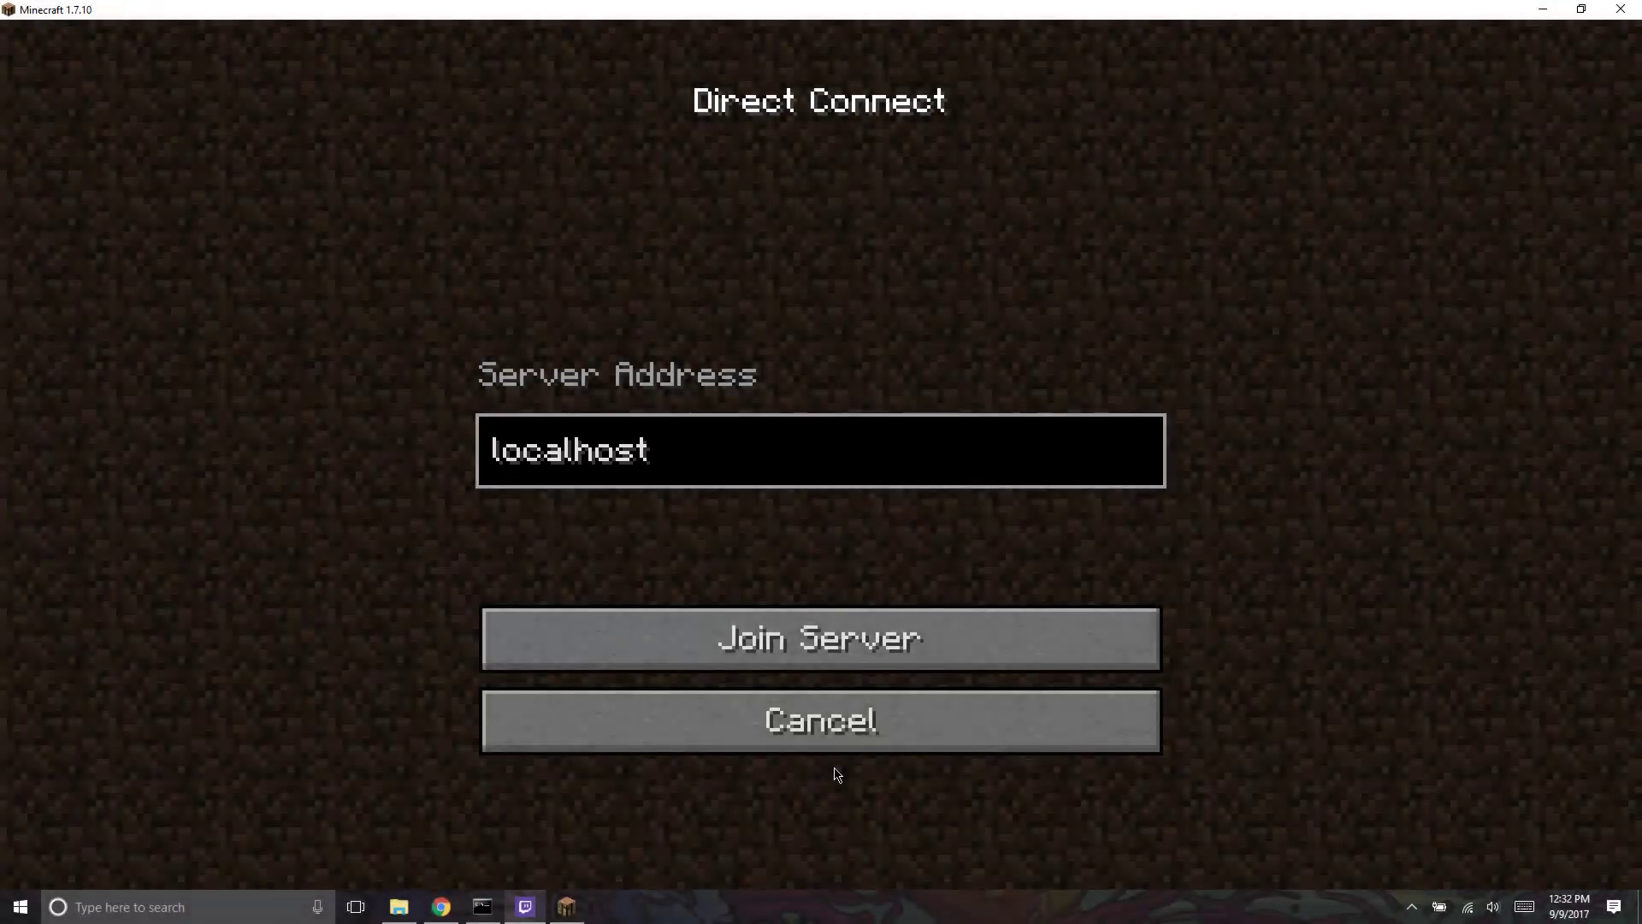
key(Return)
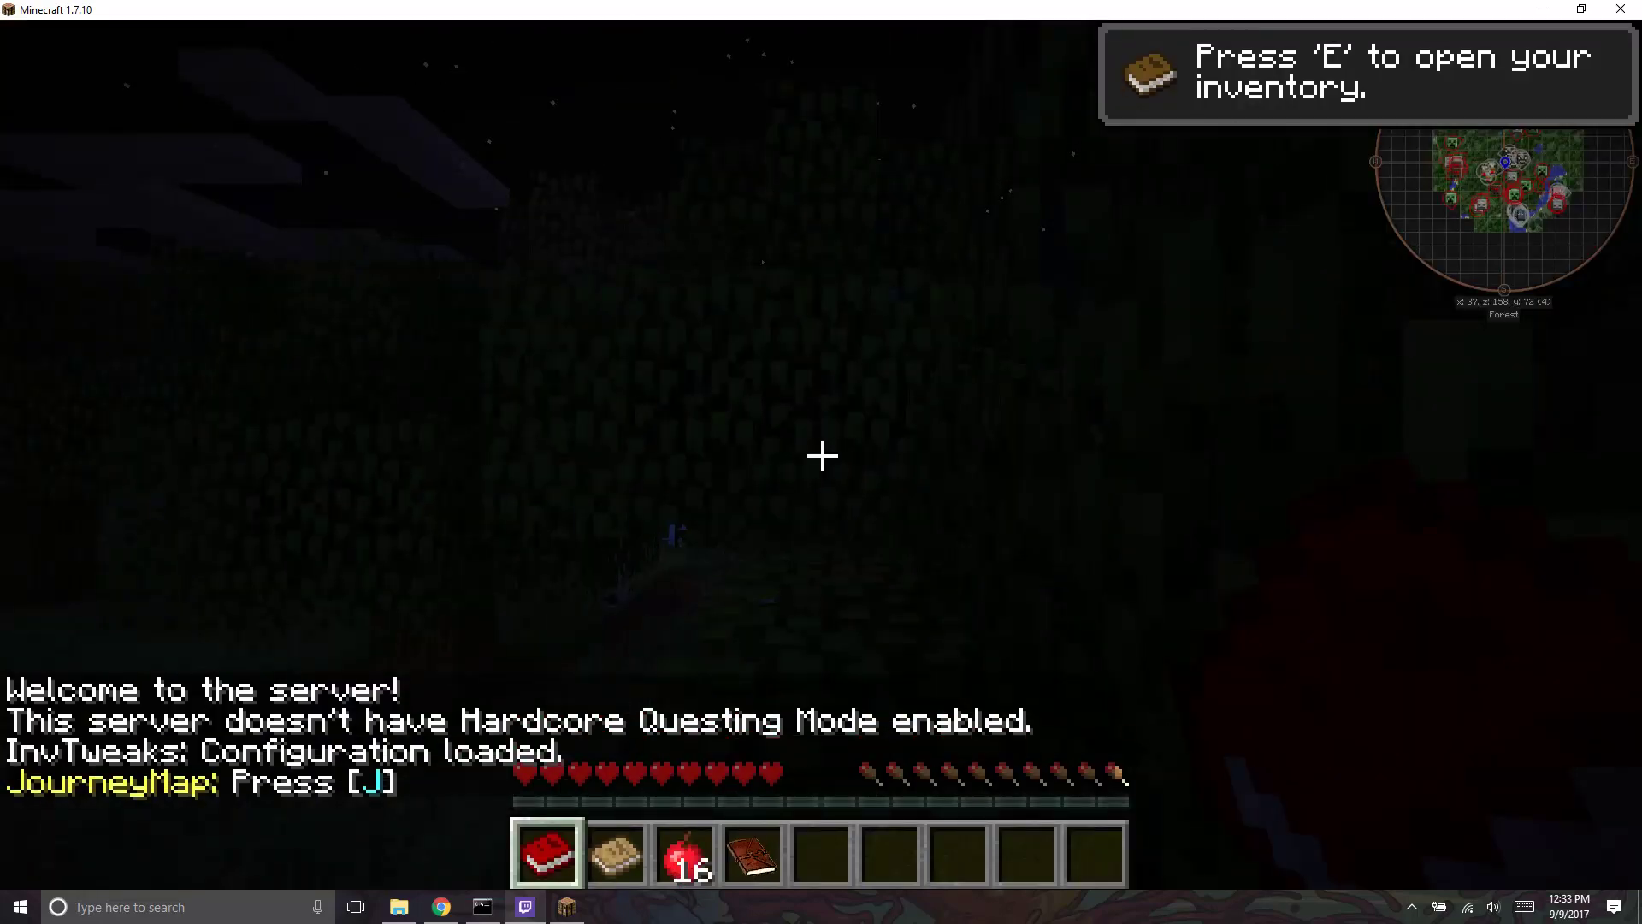
key(Escape)
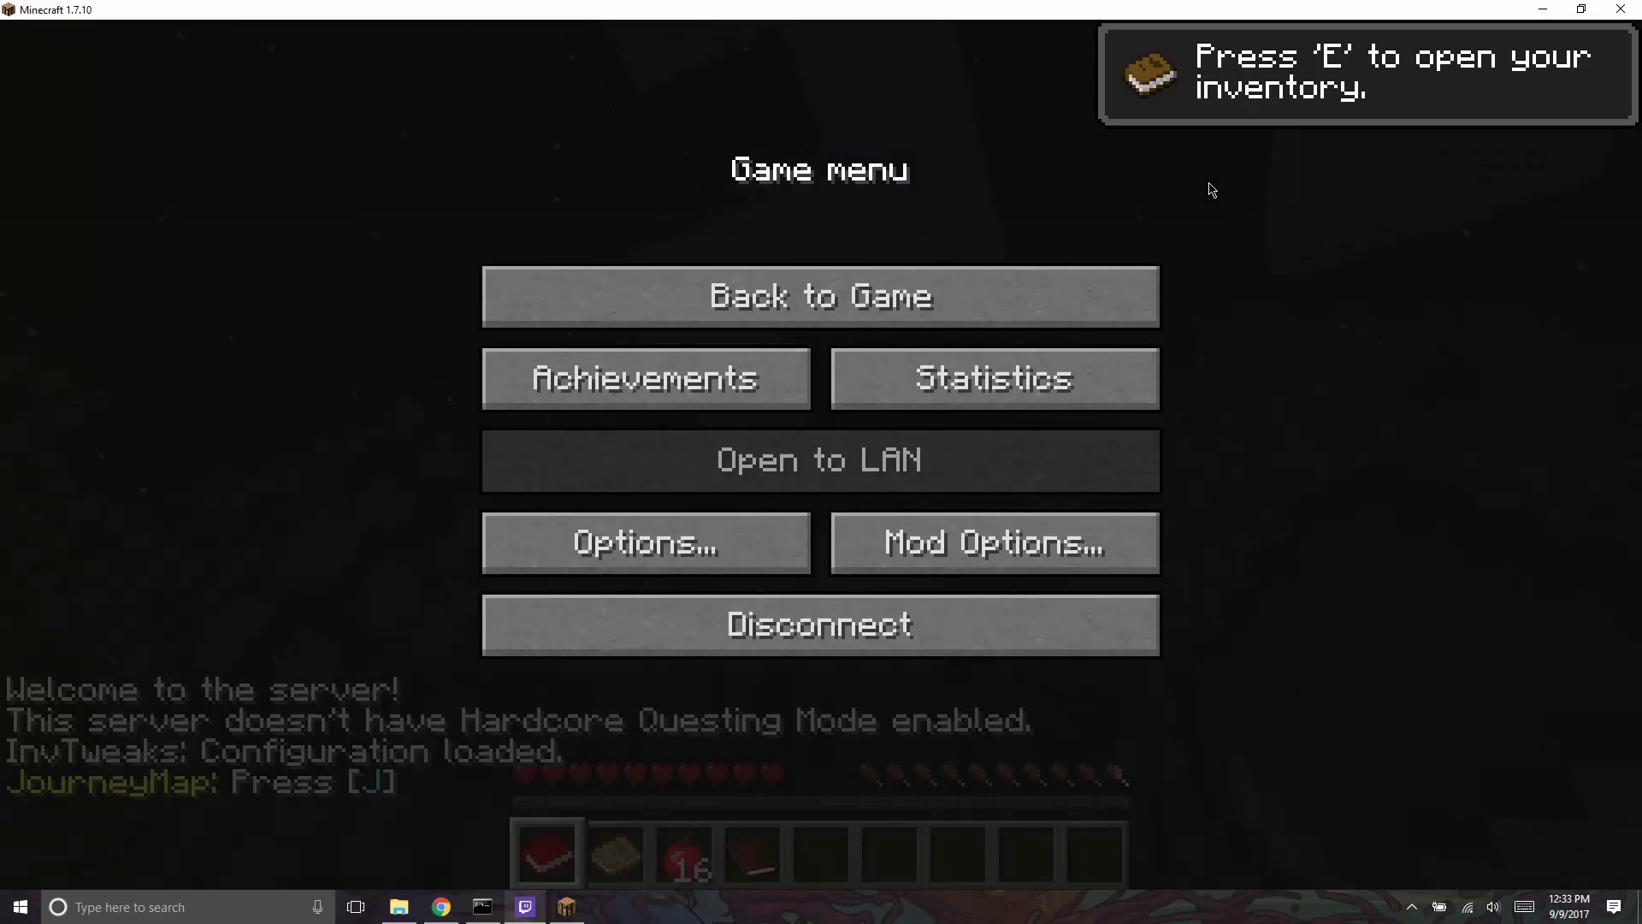
key(Escape)
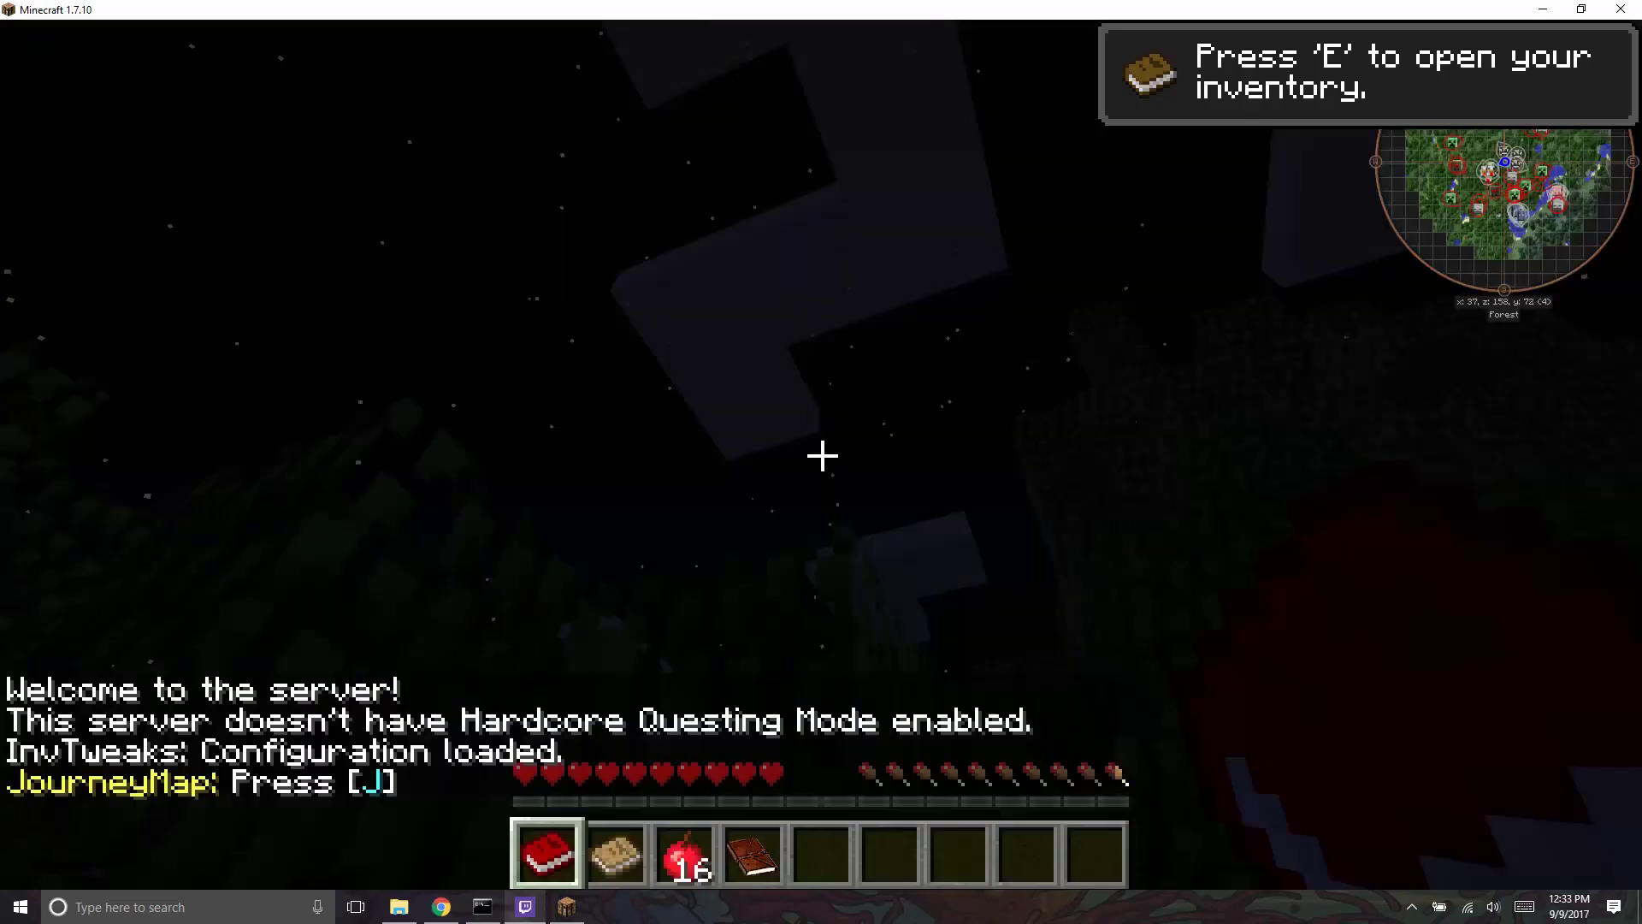
key(w)
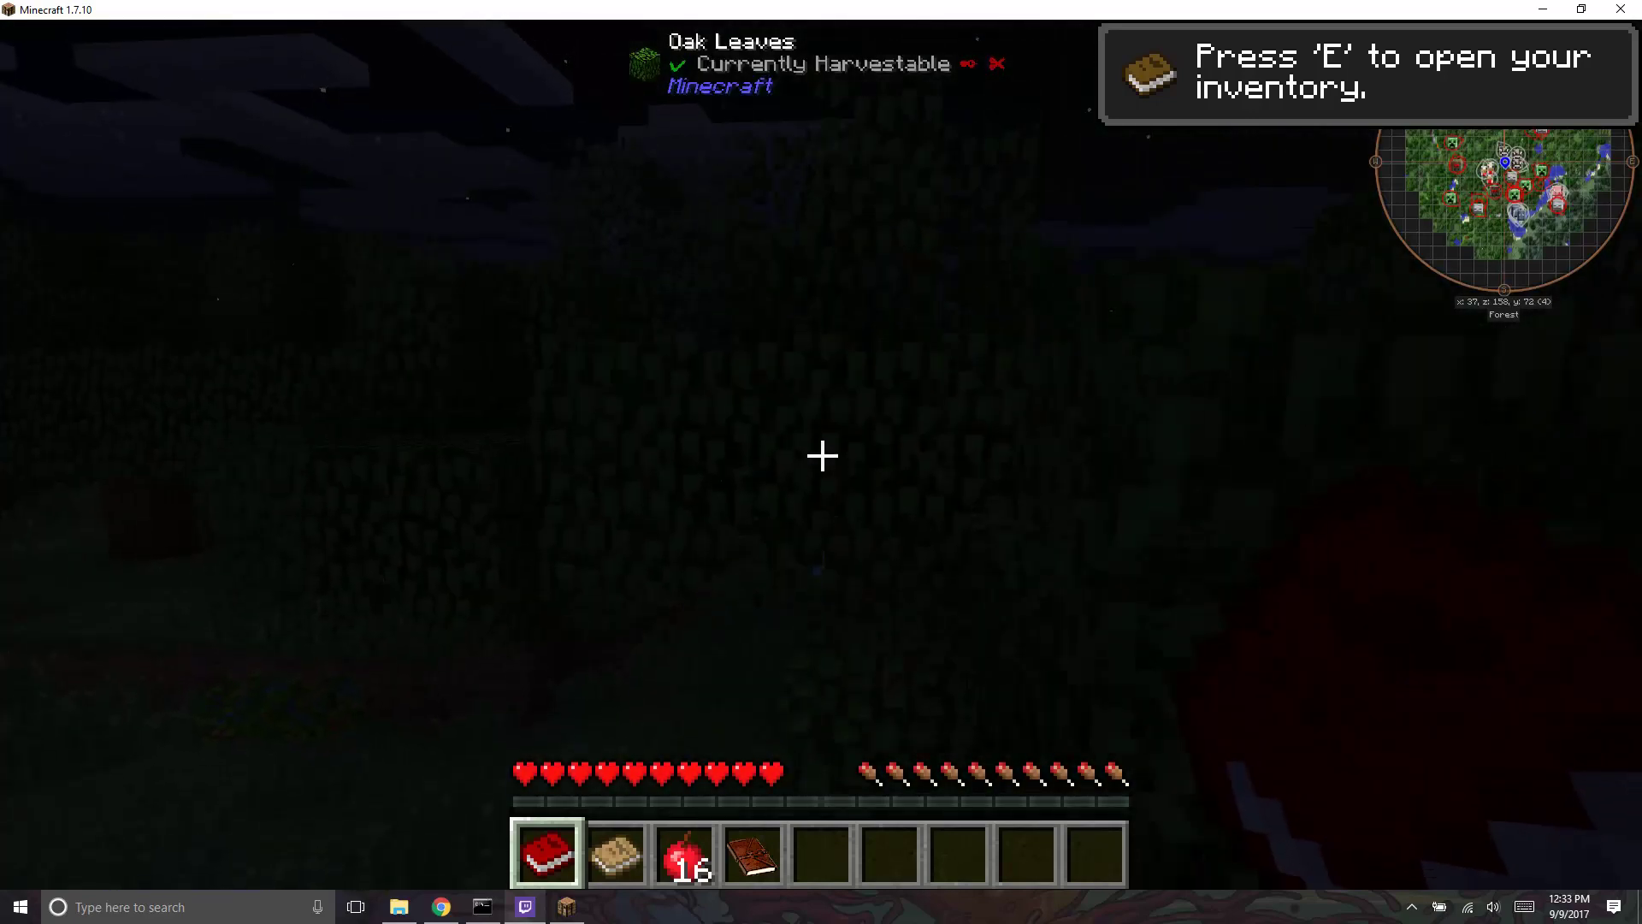
Pause the game, run "time set day" in the server console, and resume playing in Minecraft.
key(Escape)
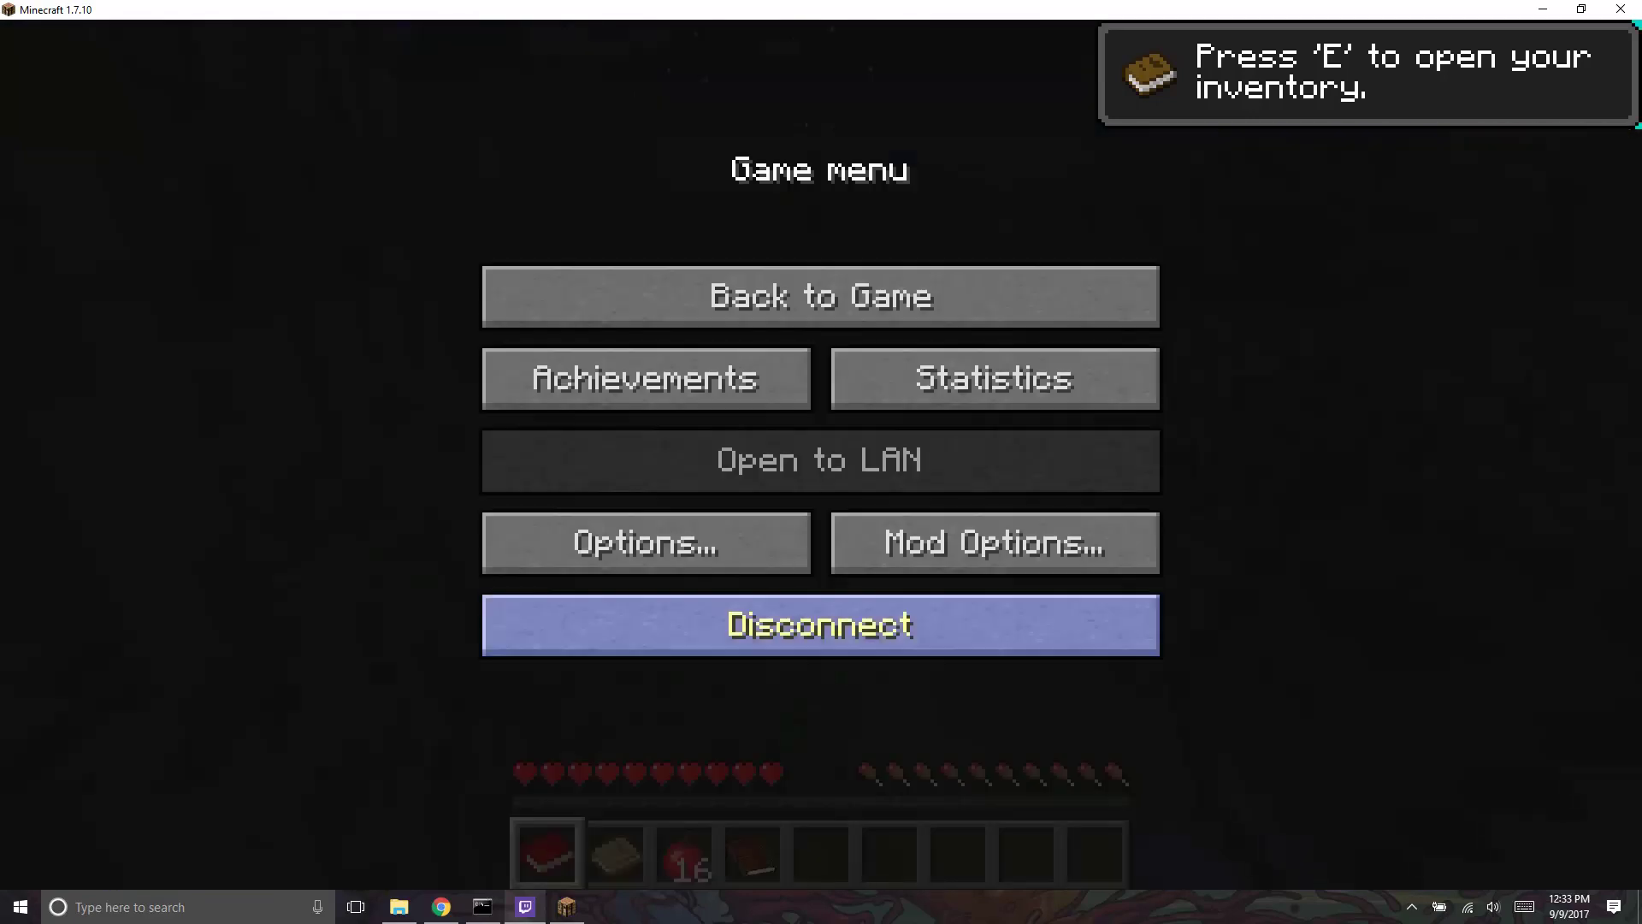
click(482, 906)
click(969, 485)
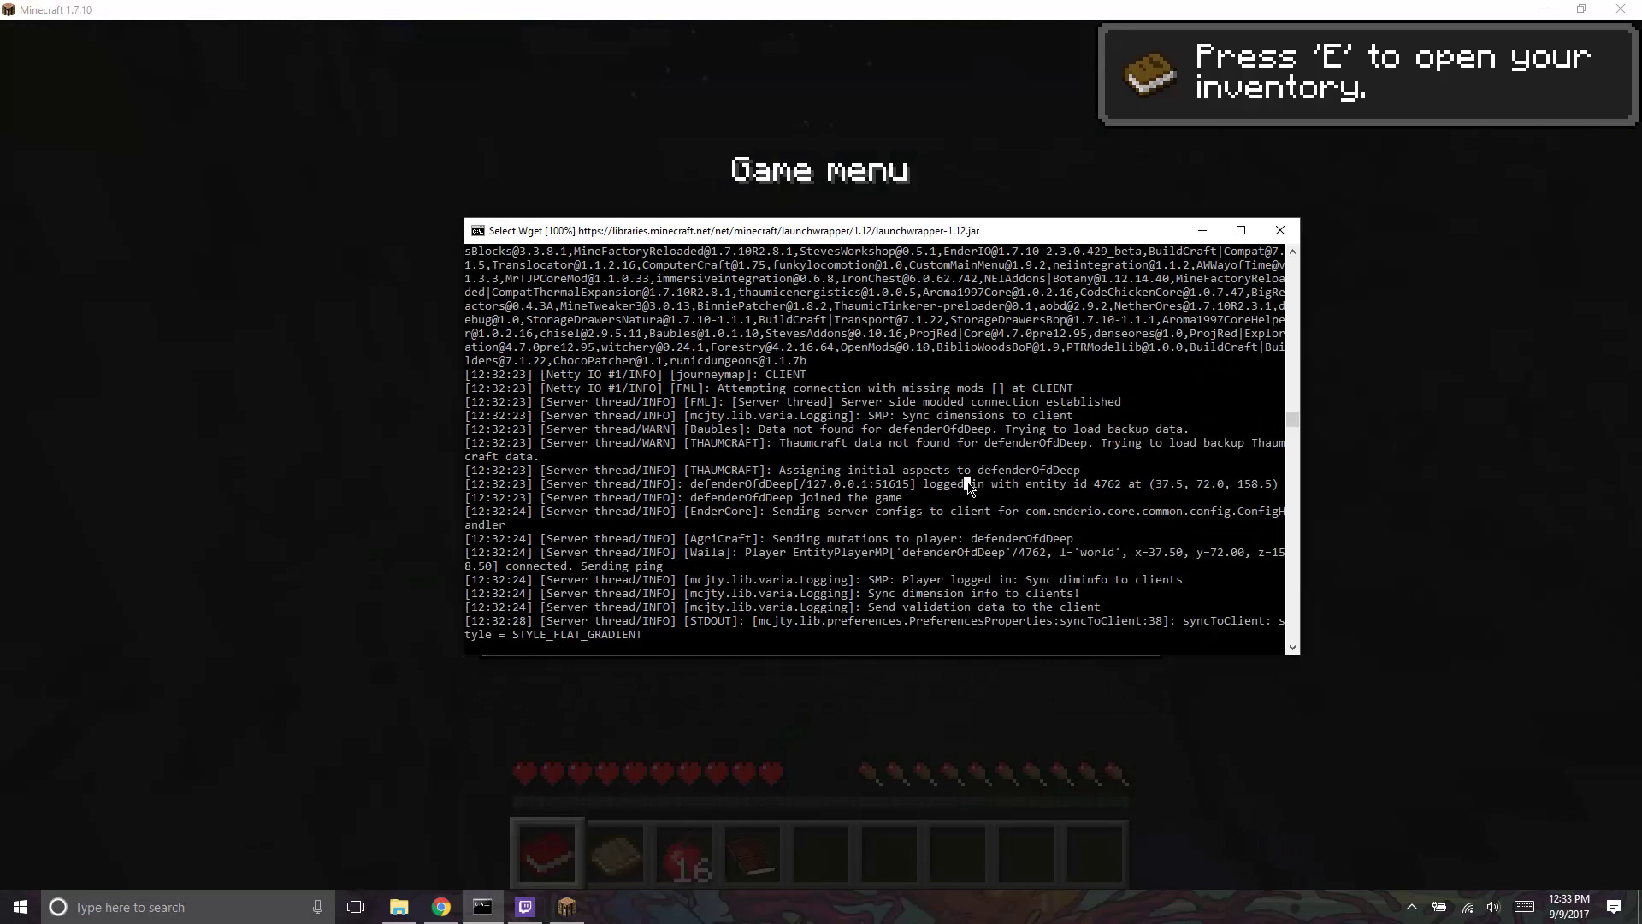
text(time)
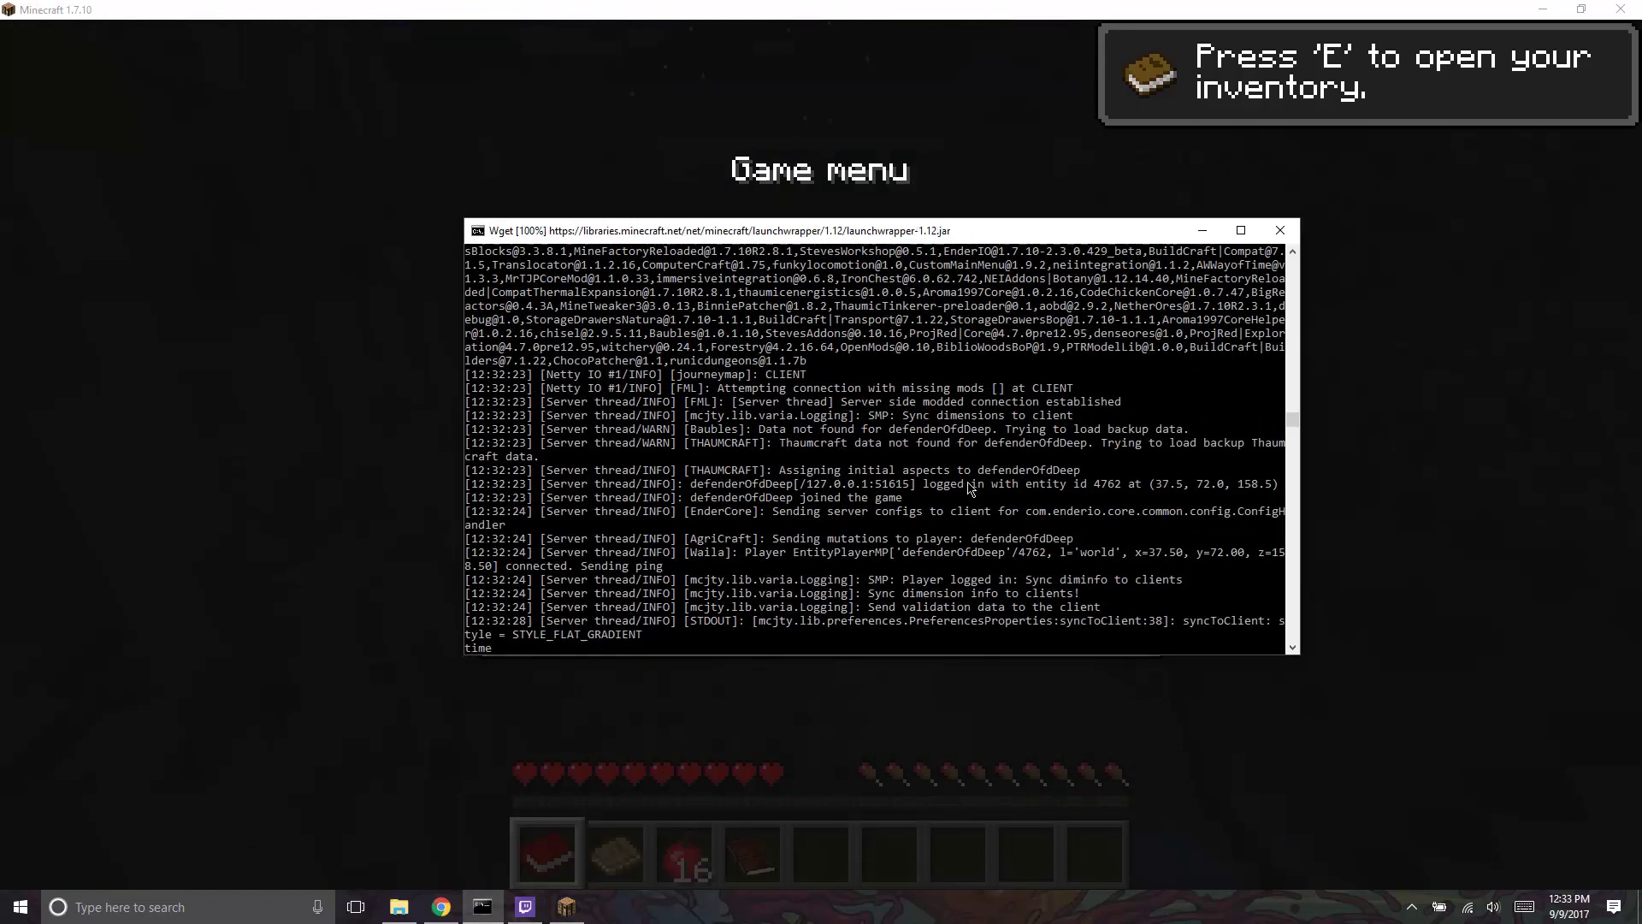
text( set day)
key(Return)
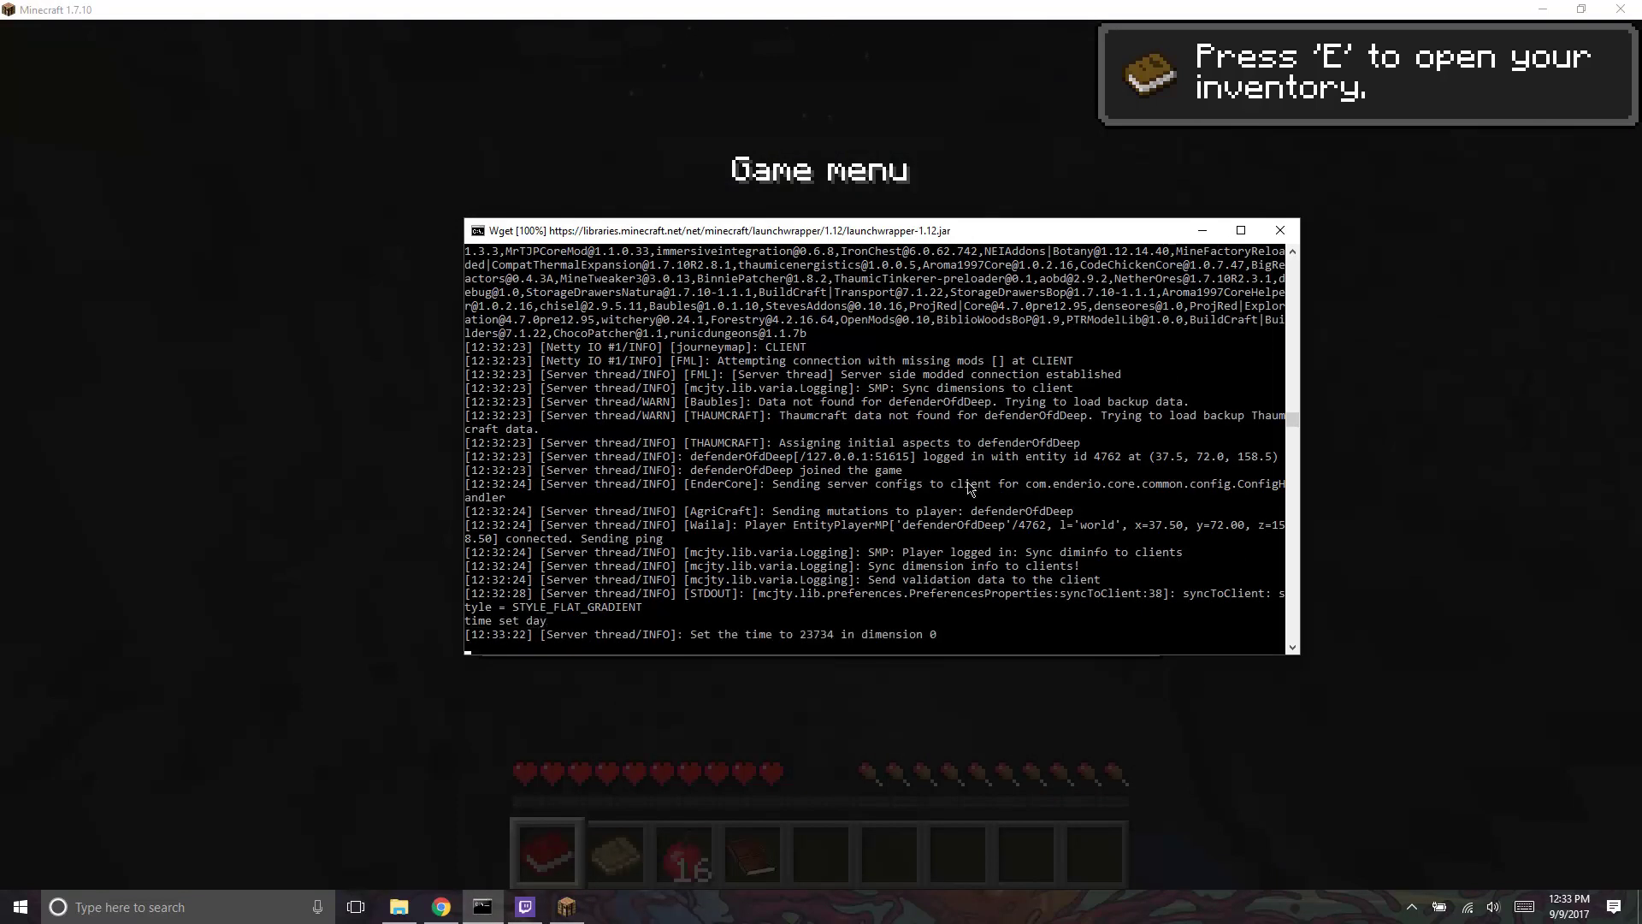
click(310, 460)
key(Escape)
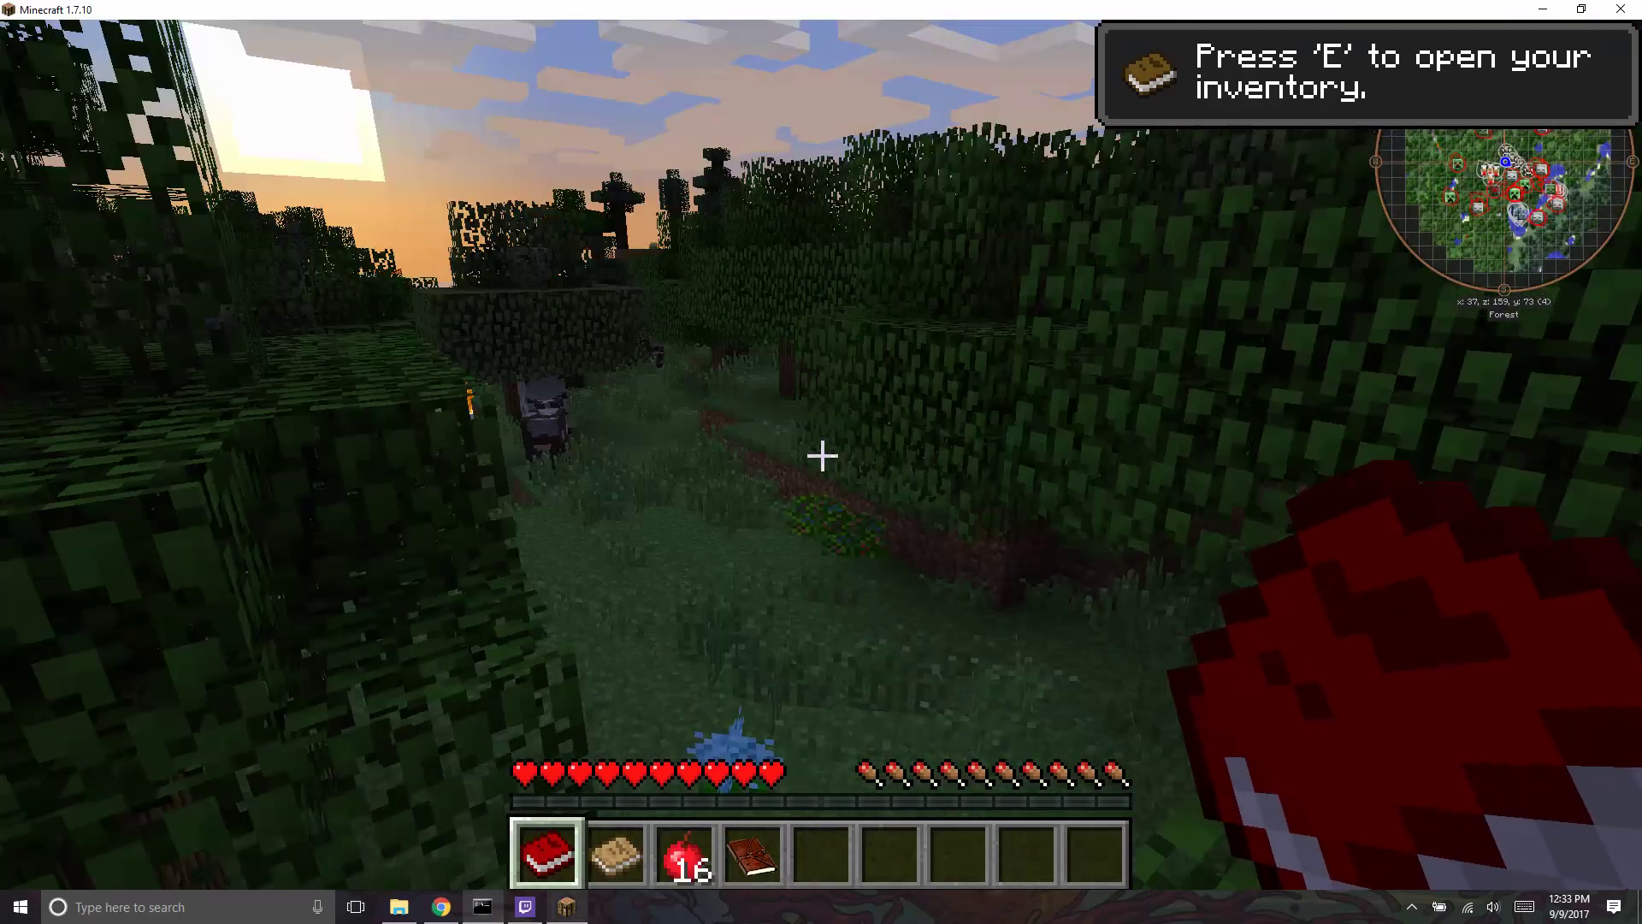
Walk through the forest around the spawn area to look over the server's world.
key(w)
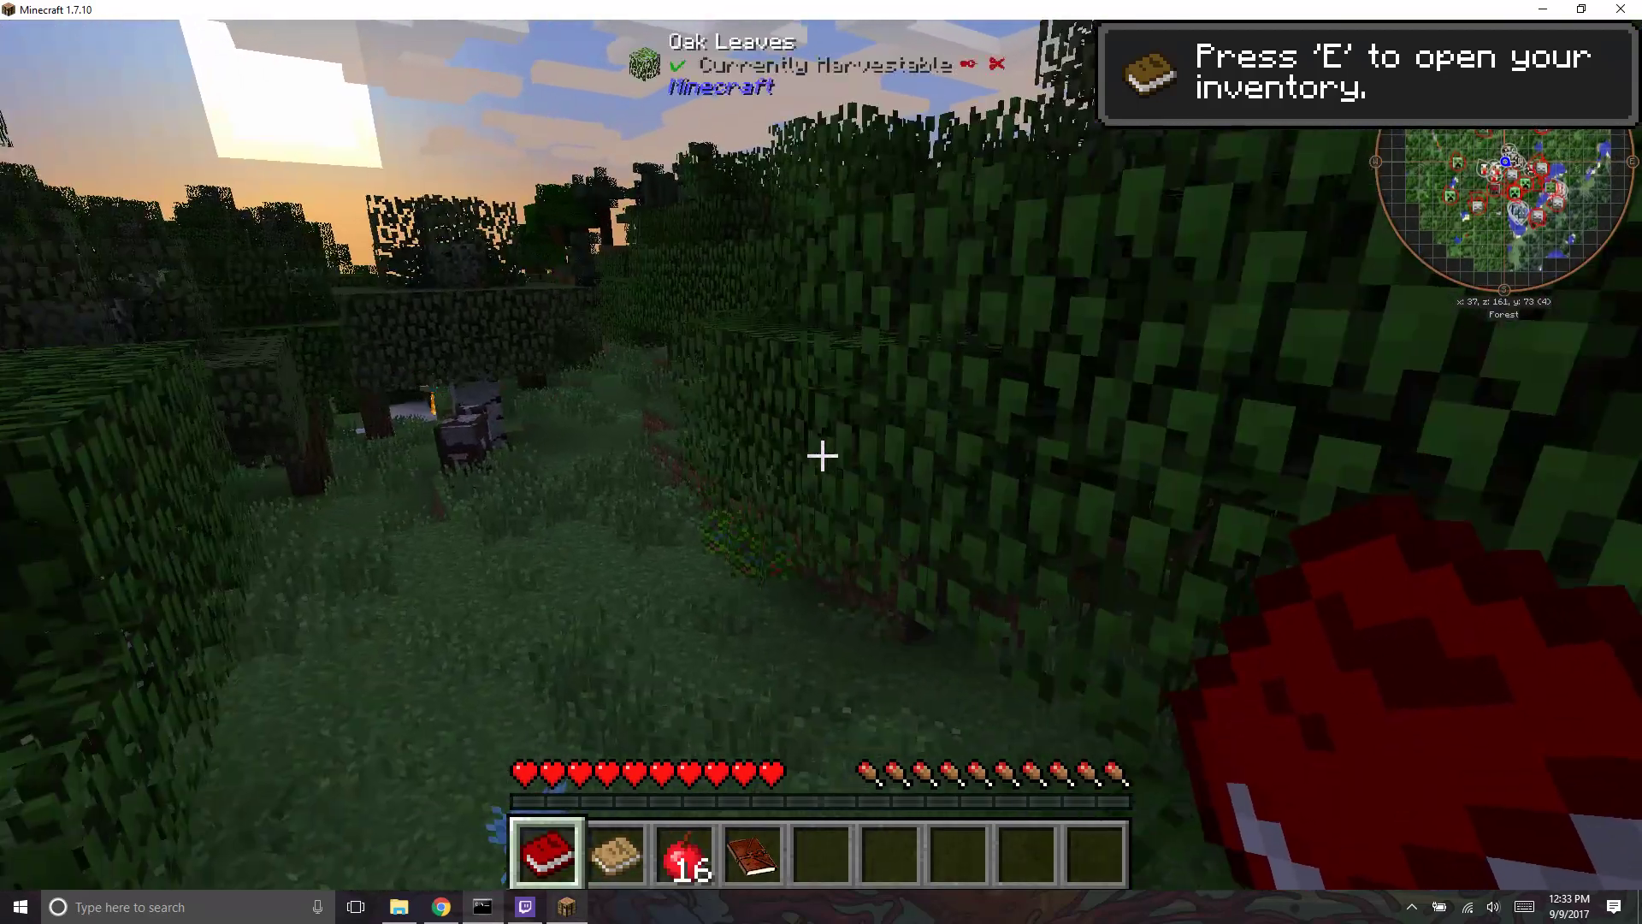
key(w)
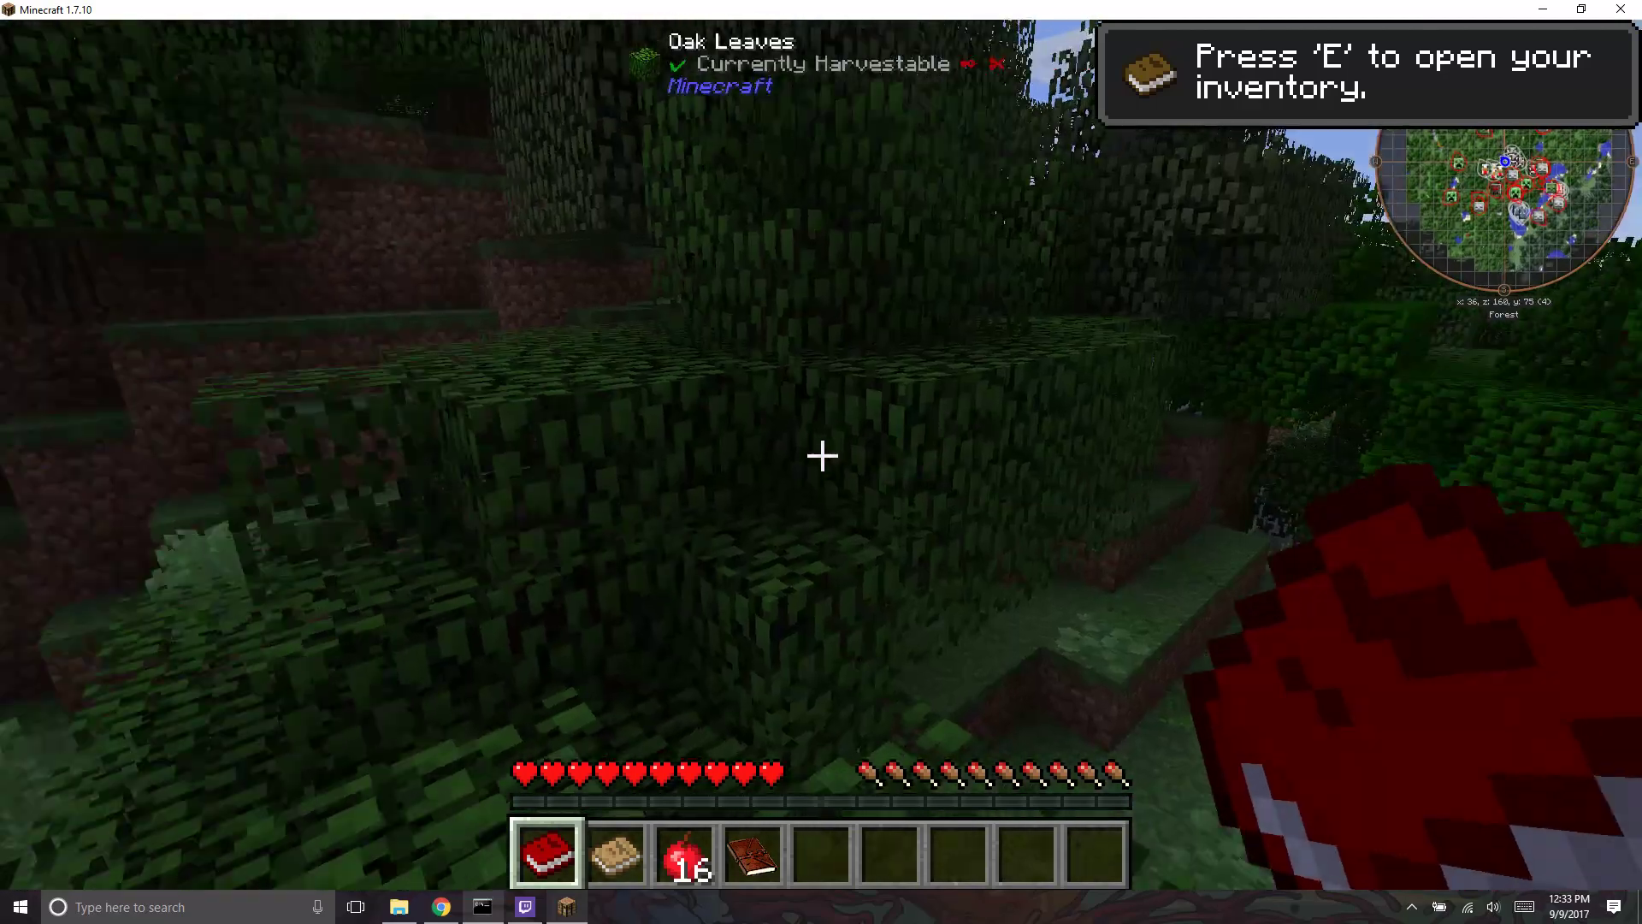
key(w)
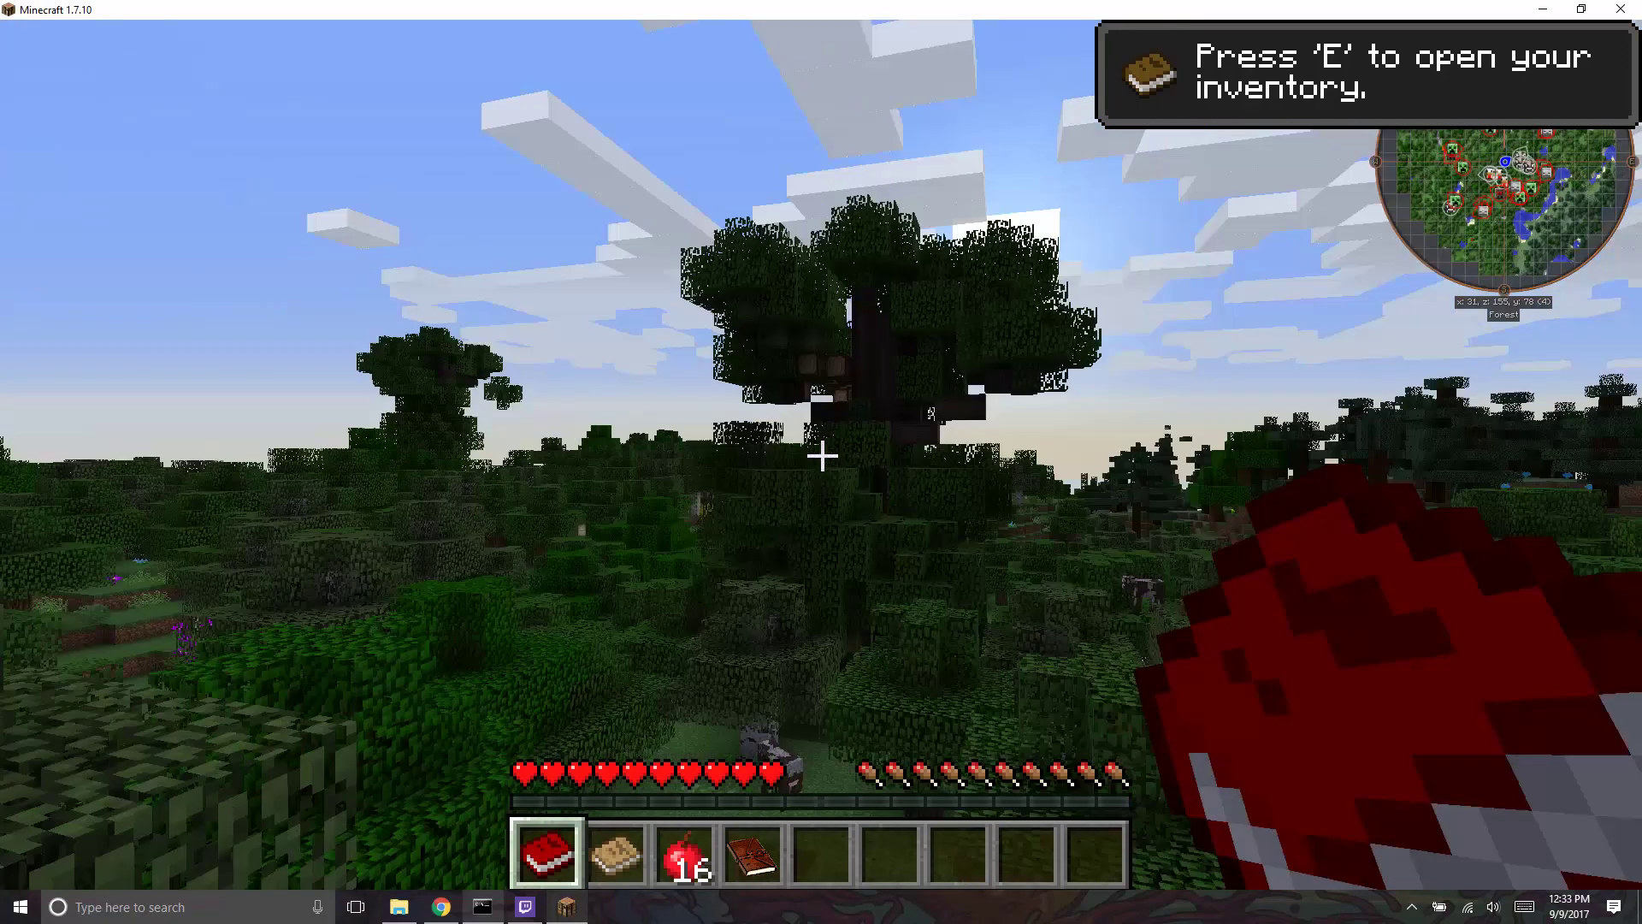
Set the Master Volume to OFF in the game's Music & Sound Options and close the options.
key(Escape)
click(780, 562)
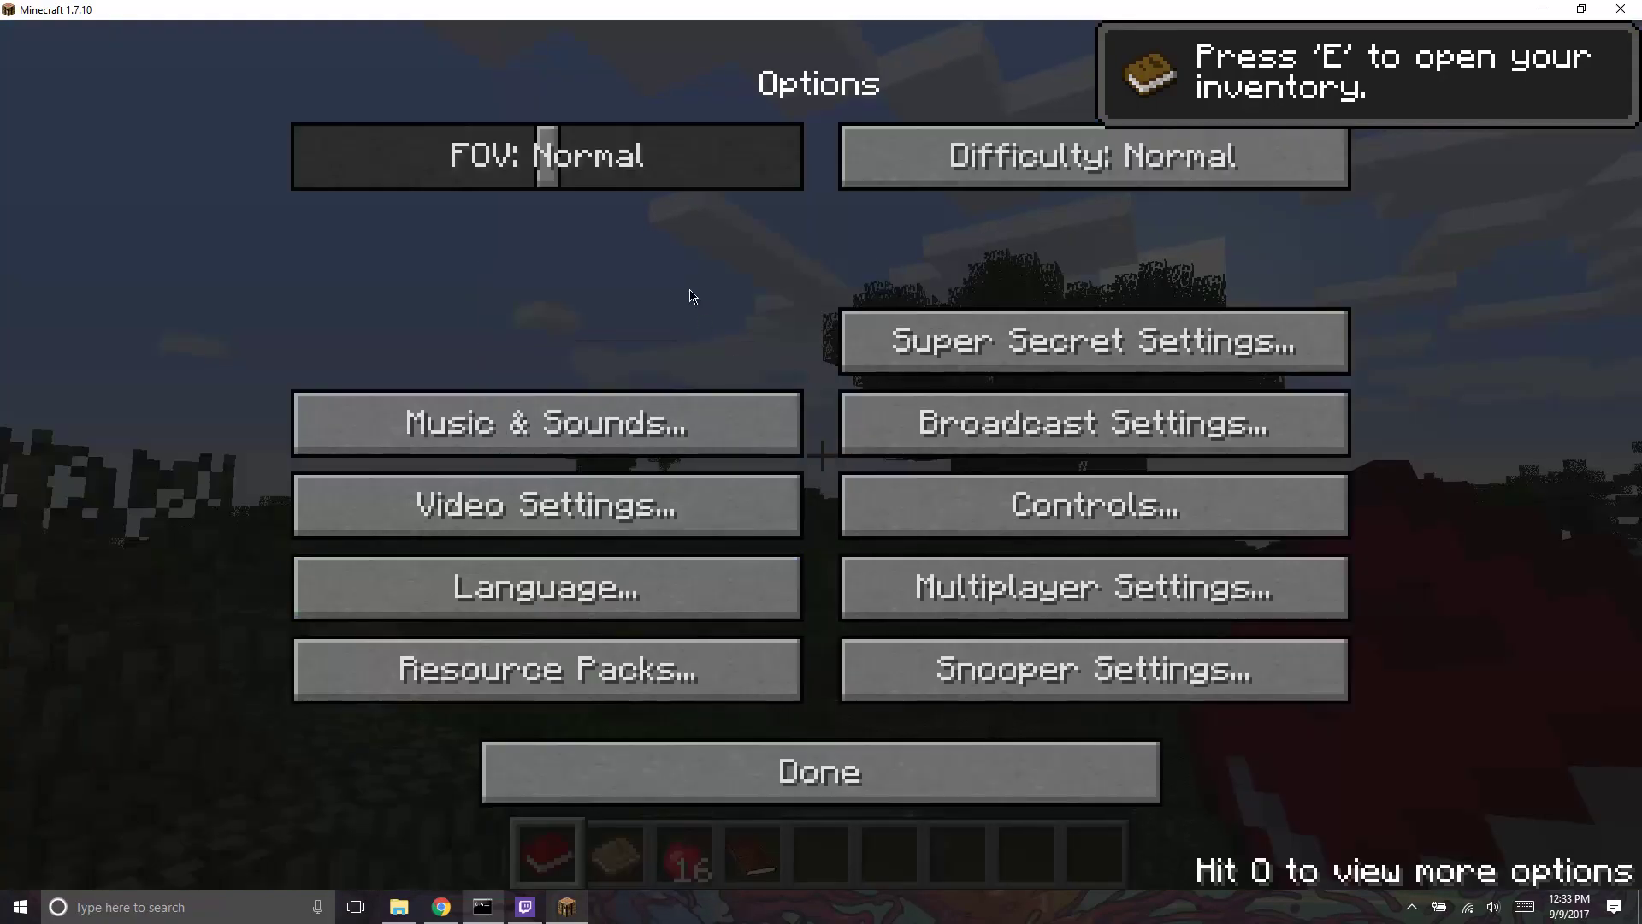
click(530, 419)
click(303, 155)
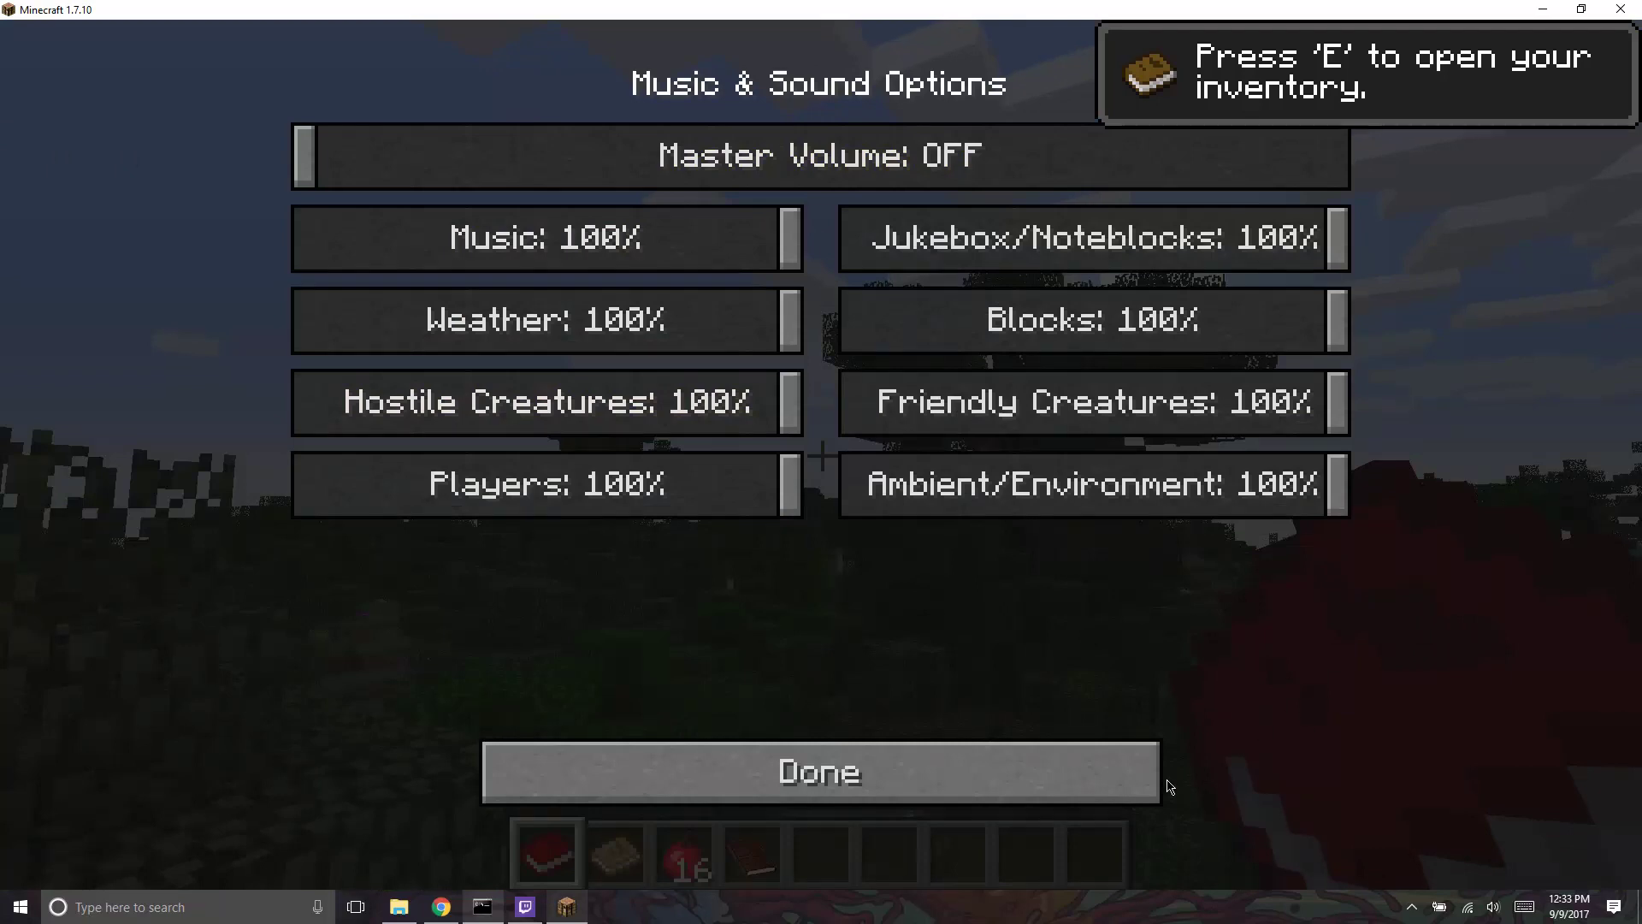
click(1126, 776)
click(1125, 776)
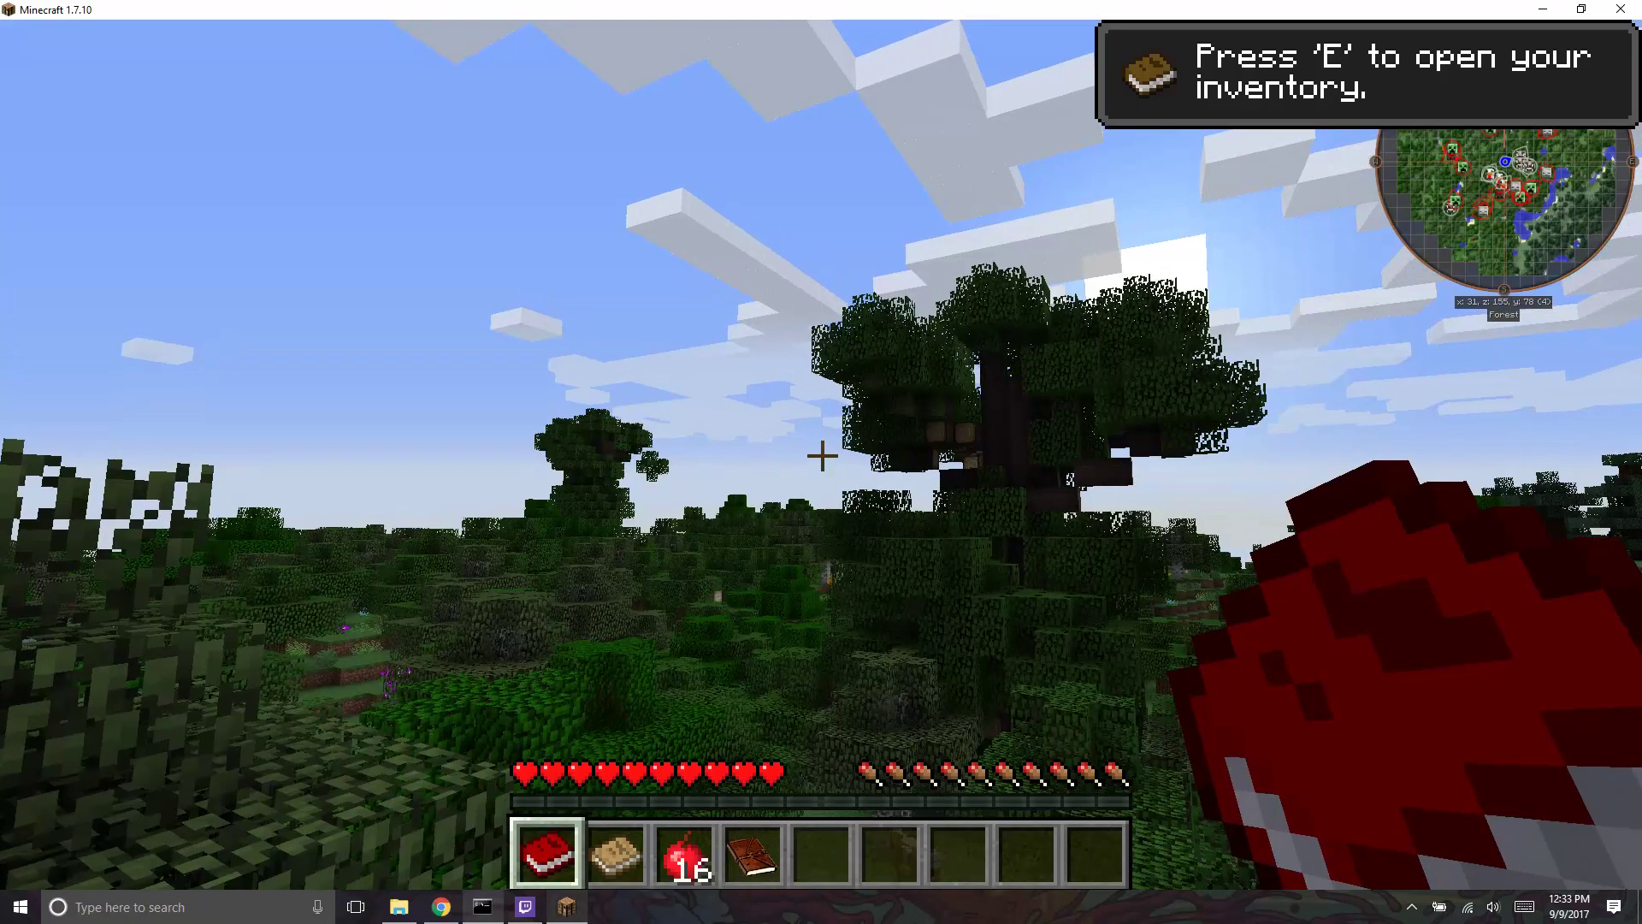